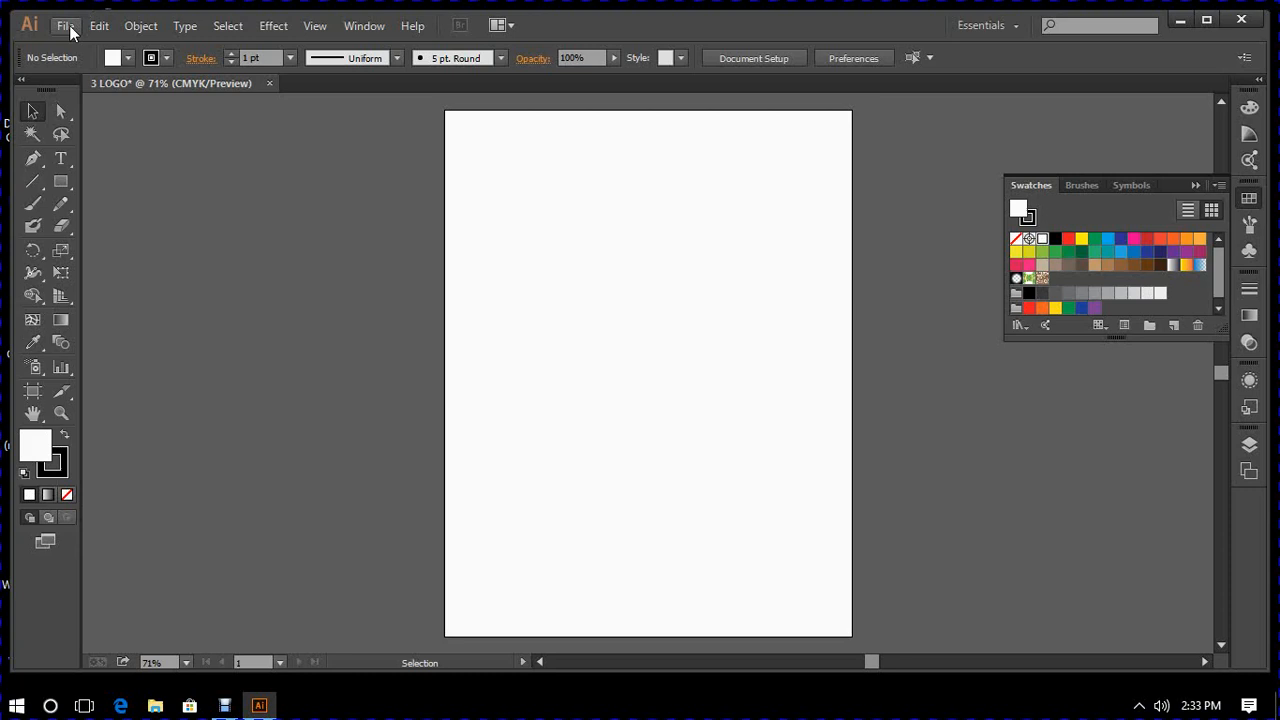
- Create a new document named instragram, 1000 px wide and 1000 px high, with pixels as the units
click(66, 26)
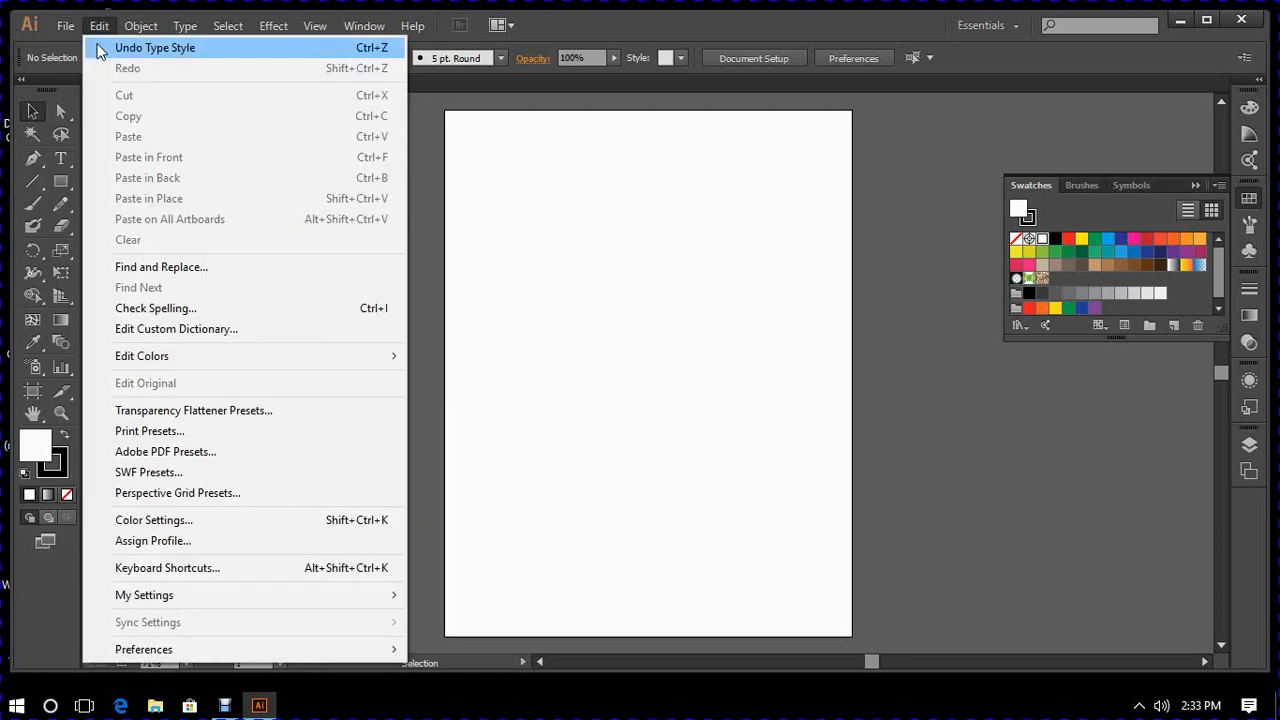
click(92, 47)
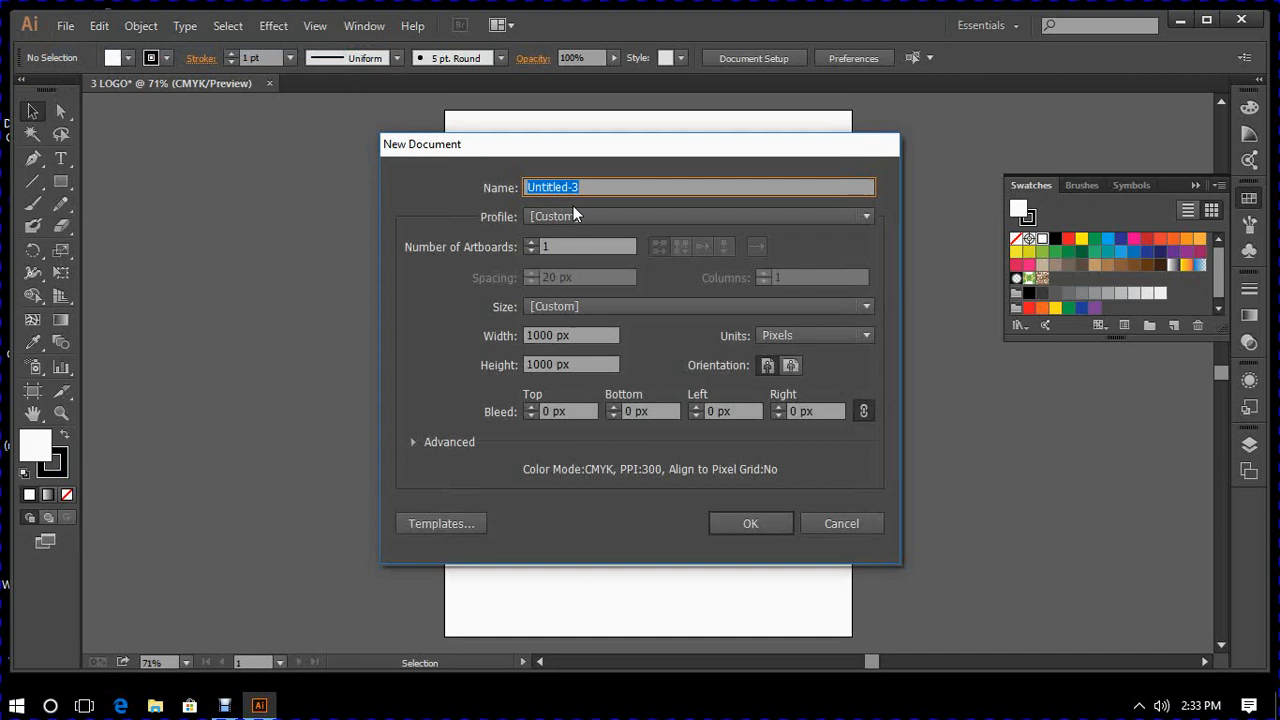
text(INS)
key(BackSpace)
key(BackSpace)
key(BackSpace)
text(in)
click(858, 336)
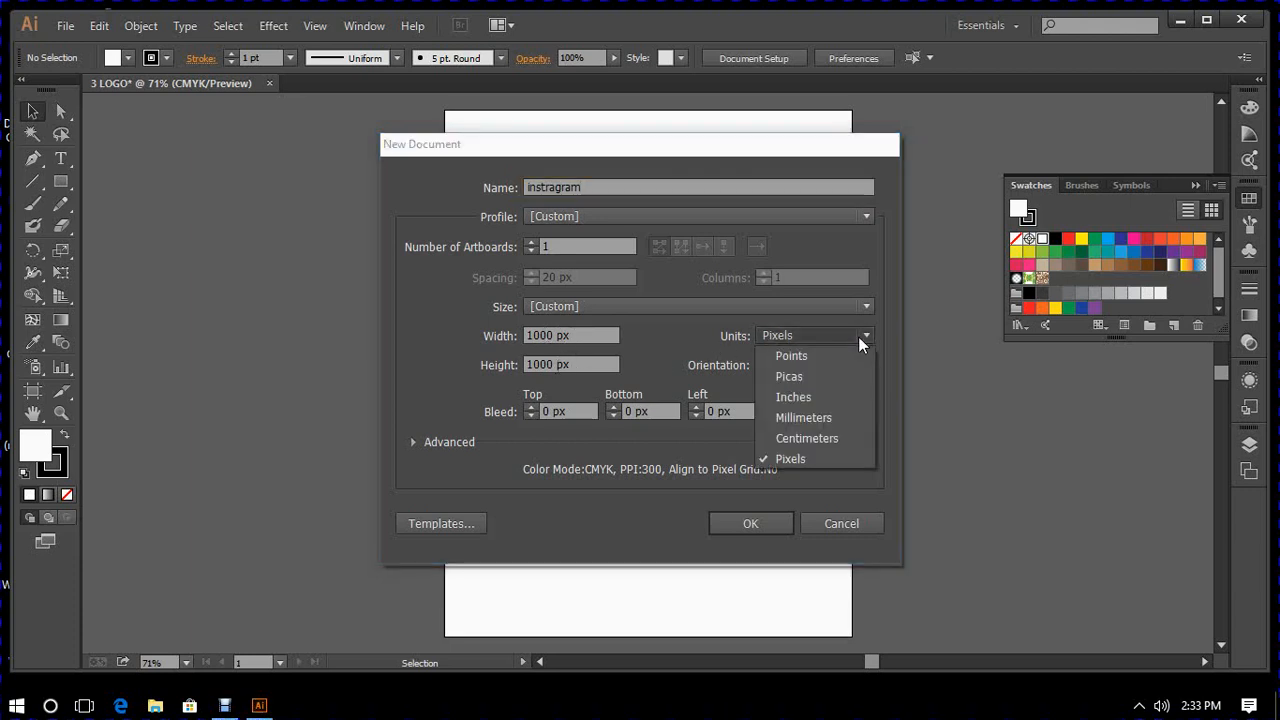
click(801, 458)
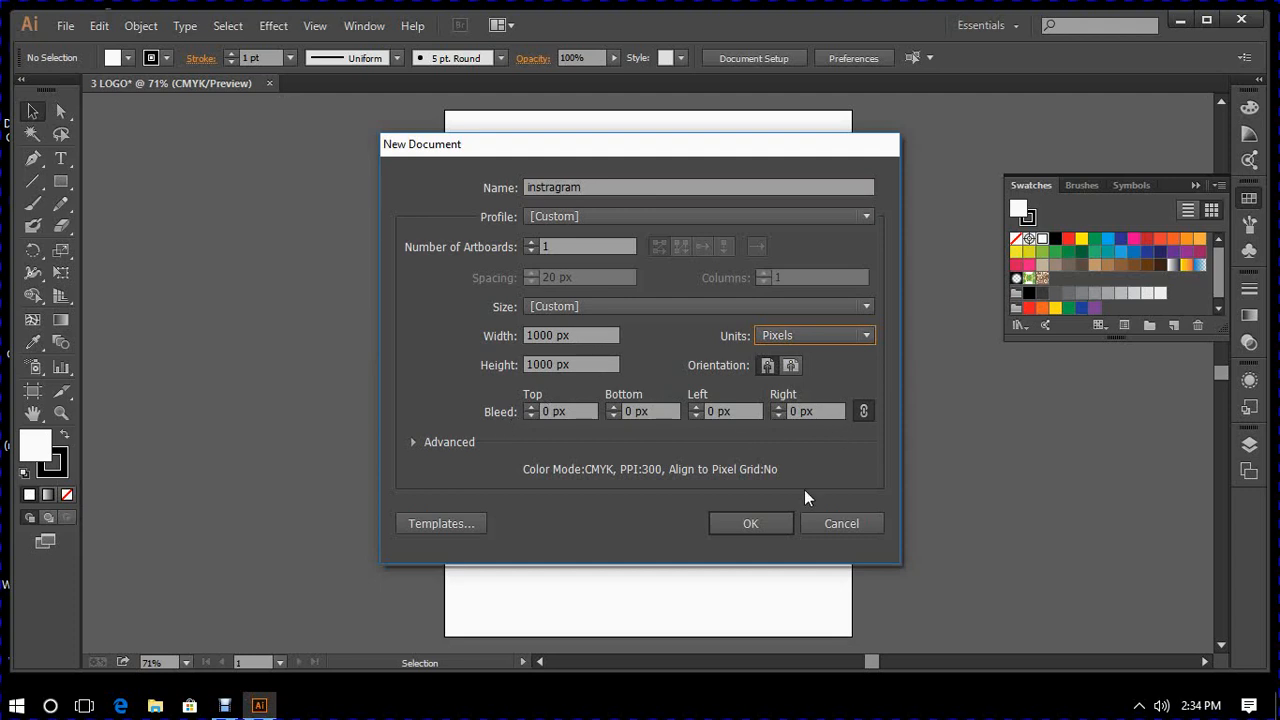
click(764, 524)
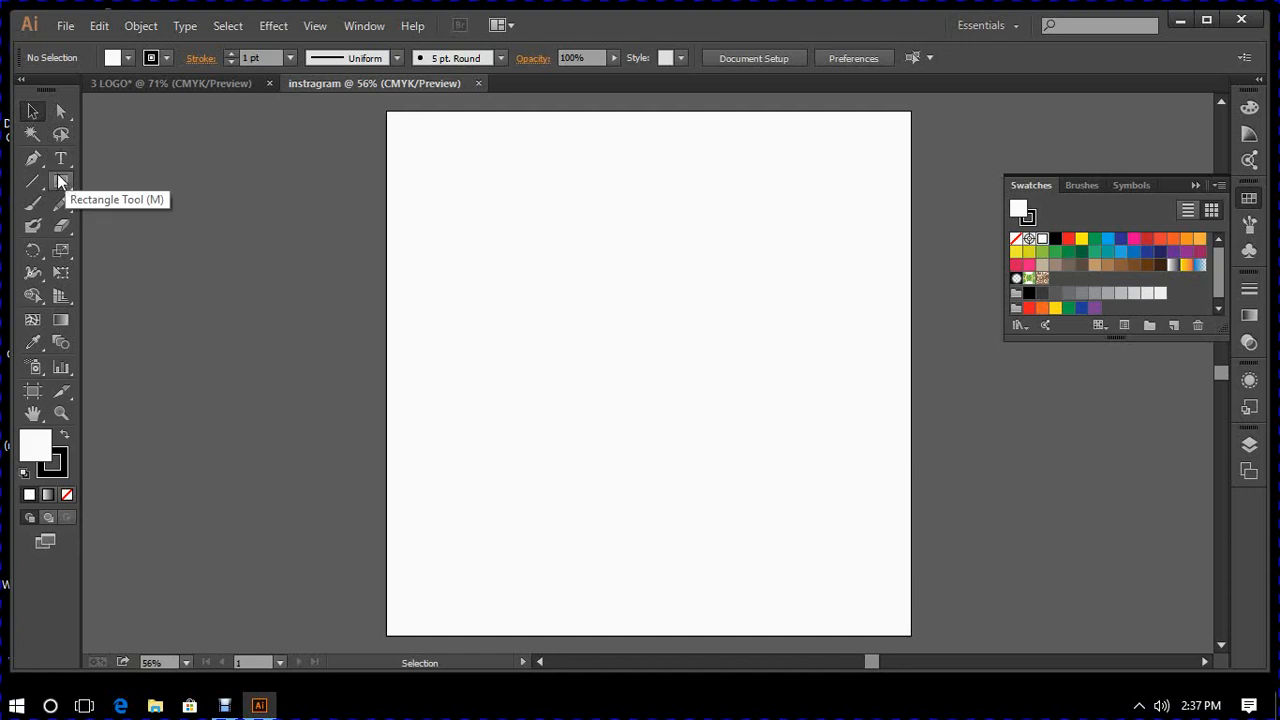
- Draw a rectangle covering the whole artboard and fill it with the light orange swatch
click(59, 181)
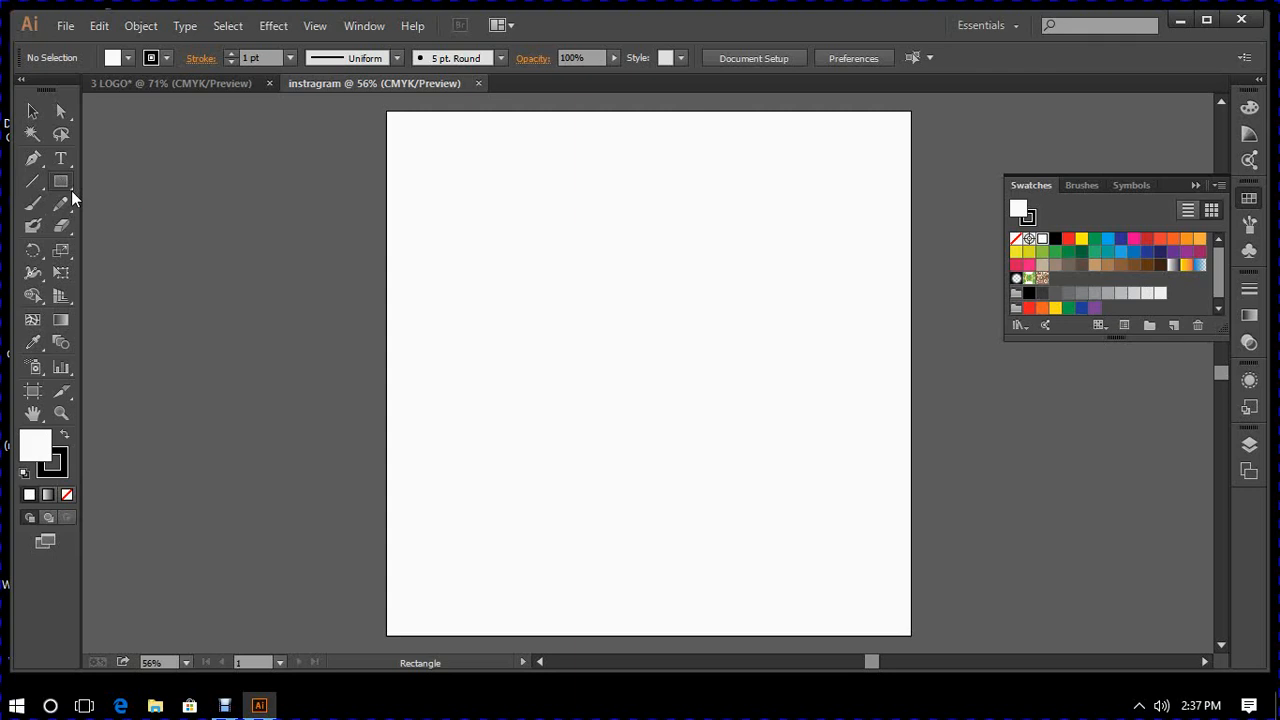
click(71, 190)
drag(387, 111, 910, 634)
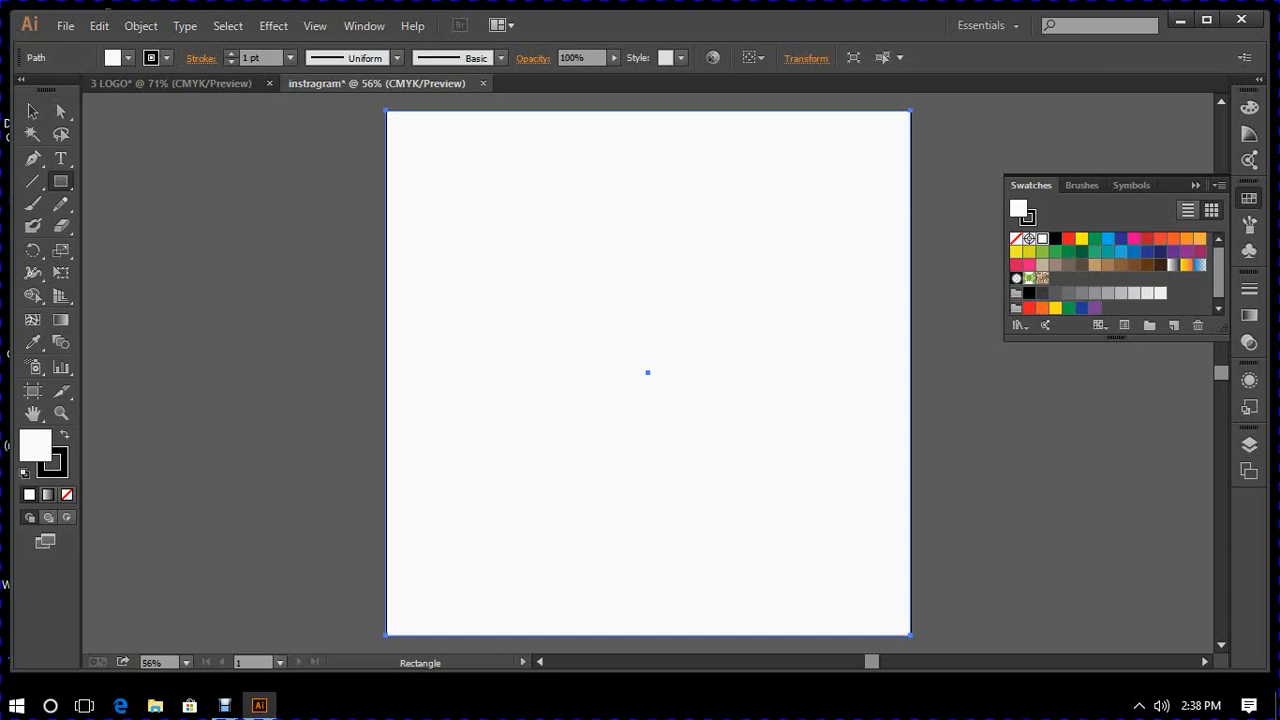
click(1173, 238)
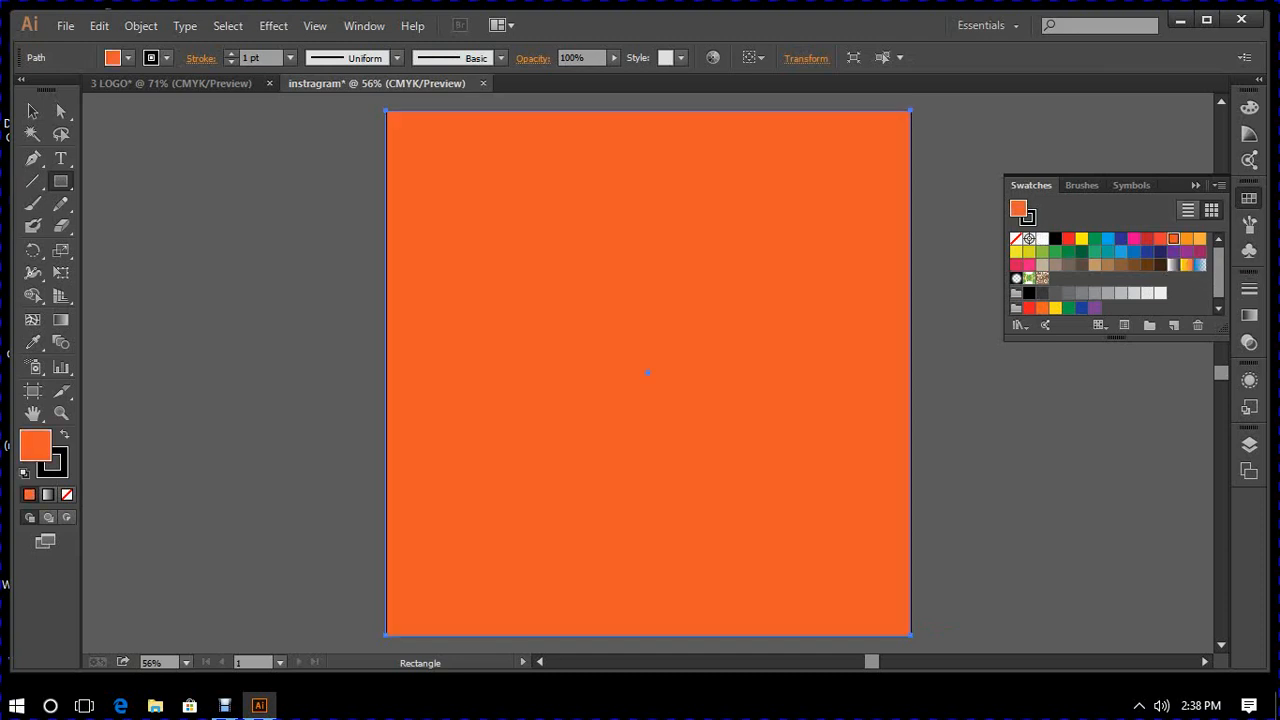
click(1187, 238)
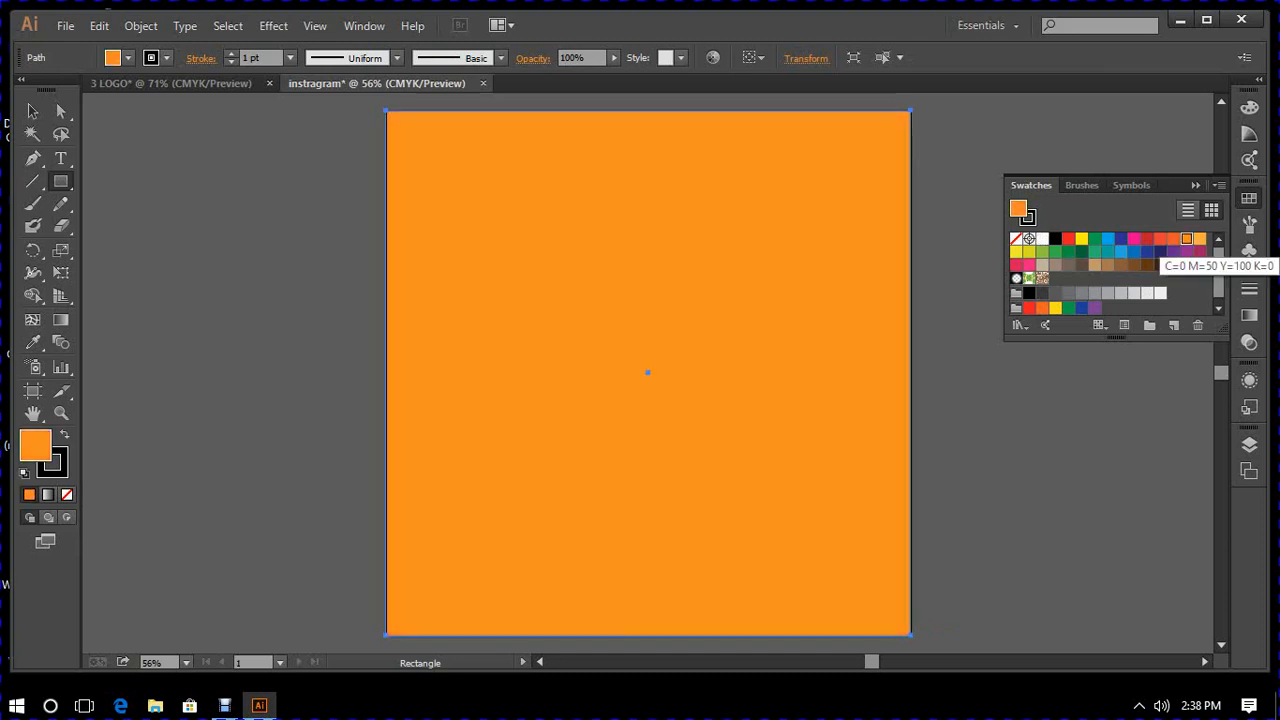
click(1200, 238)
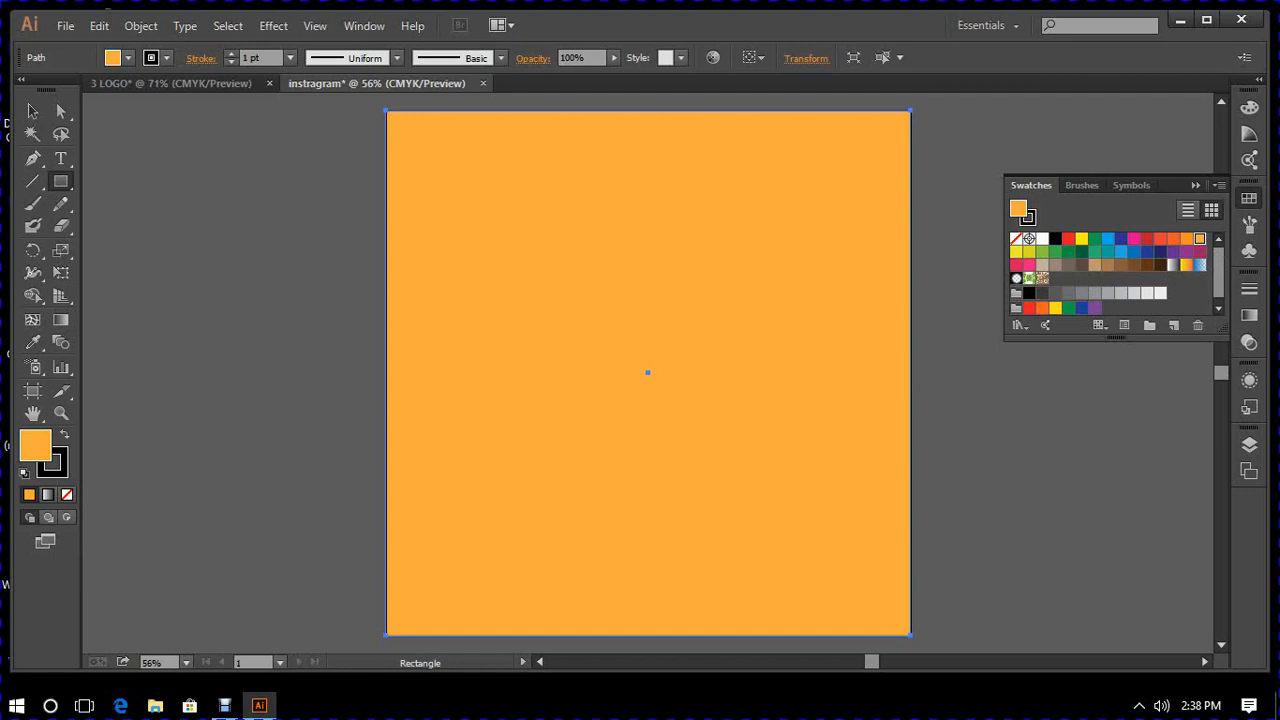
- Add a line of random placeholder text near the upper-left corner of the artboard
click(62, 160)
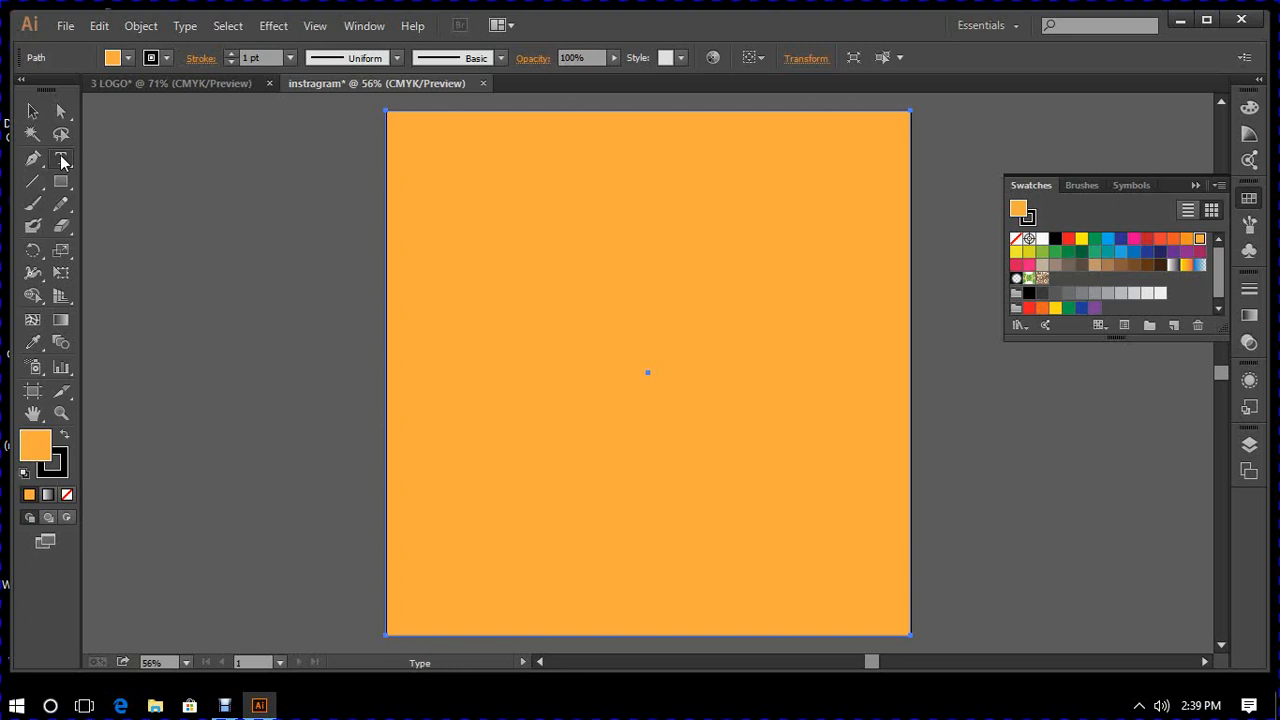
click(61, 160)
click(388, 143)
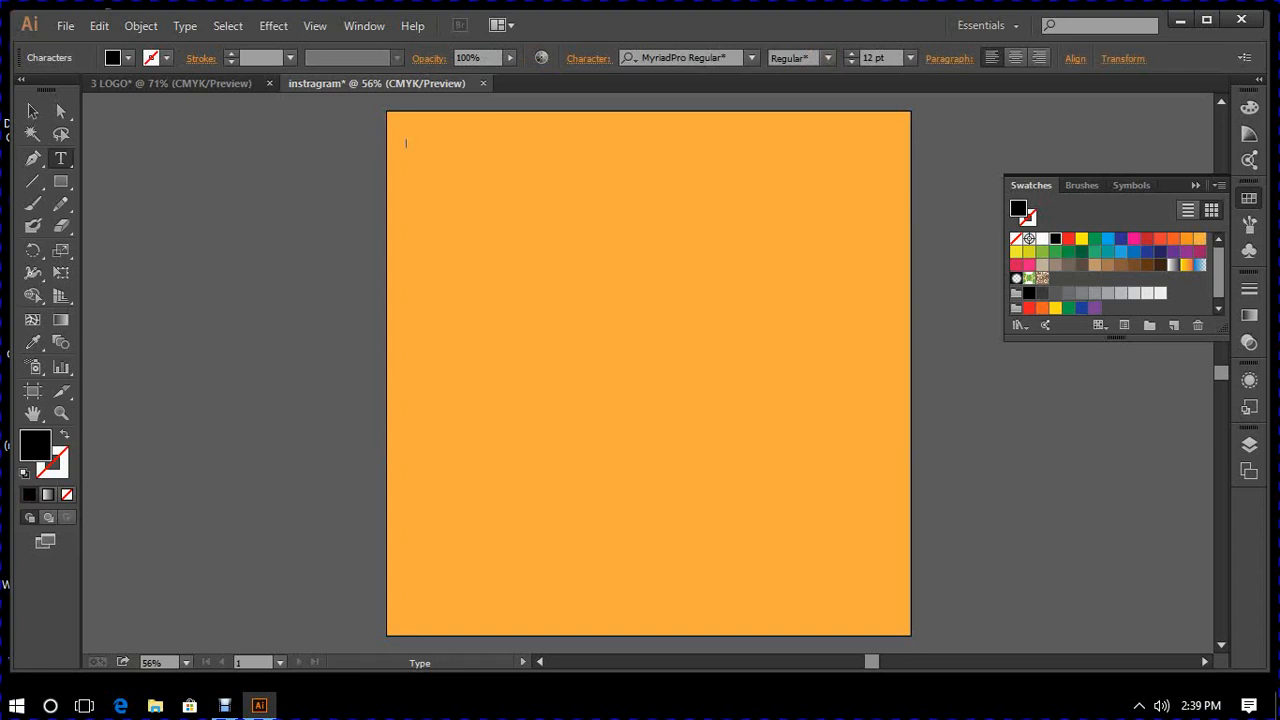
text(kjujgk vsdfsdnjhdsfvdsfvdsfvk sabdvlkjsdj s)
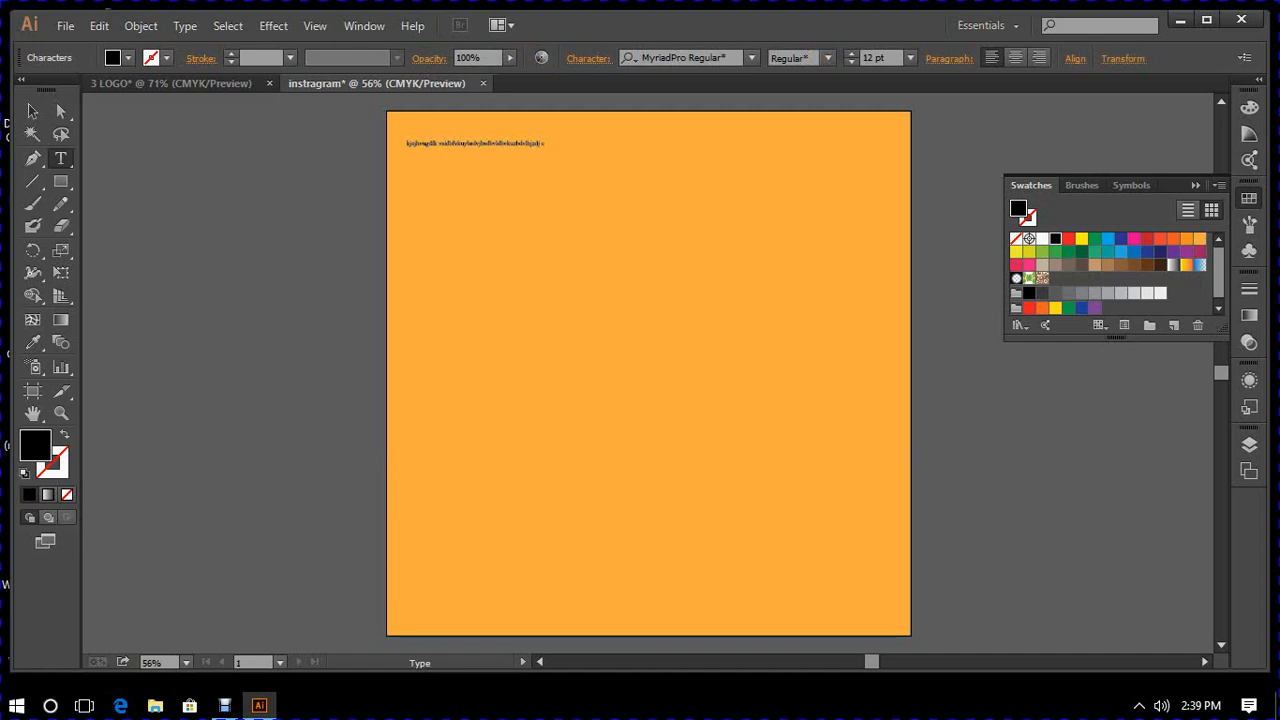
- Replace the placeholder text with two lines: "MY NAME IS" followed by the person's full name, and "I AM A DIGITAL MARKTER"
key(shift+Left)
key(shift+Left)
key(shift+Left)
key(shift+Left)
key(shift+Left)
key(shift+Left)
key(shift+Left)
key(shift+Left)
key(shift+Left)
key(shift+Left)
key(shift+Left)
key(shift+Left)
key(shift+Left)
key(shift+Left)
key(shift+Left)
key(shift+Left)
key(shift+Left)
key(shift+Left)
key(shift+Left)
key(shift+Left)
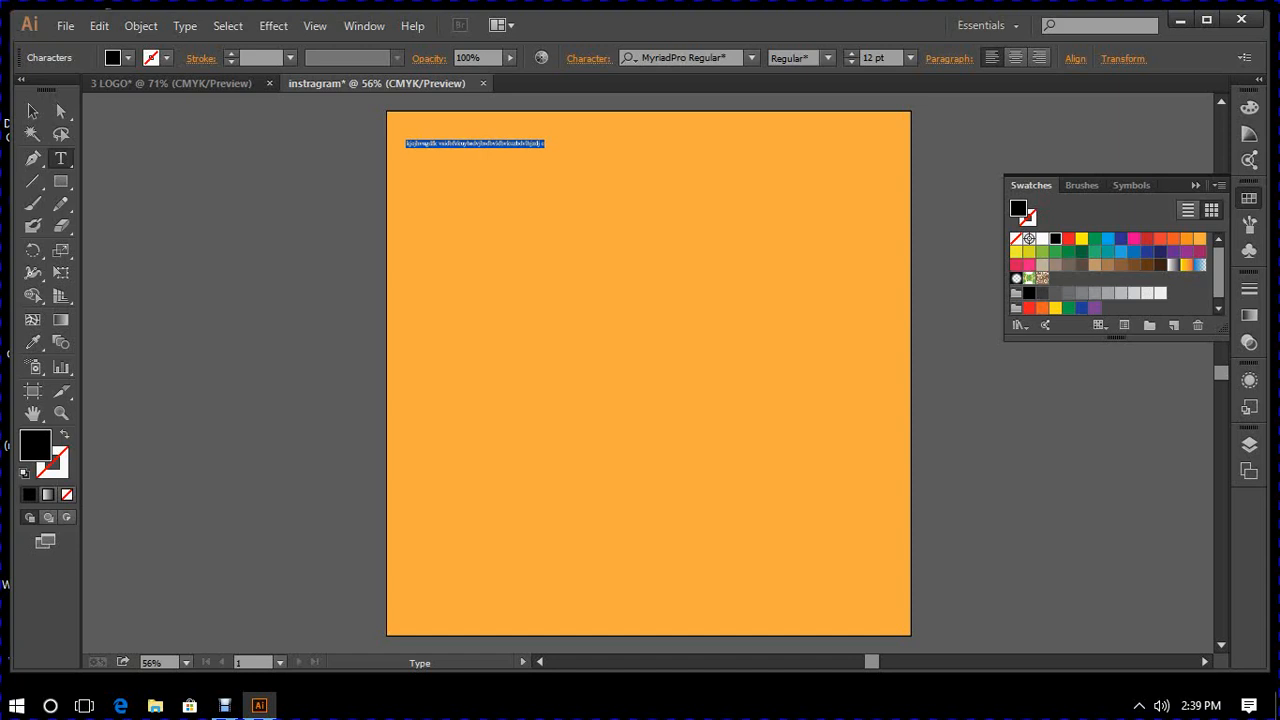
text(MY NAM)
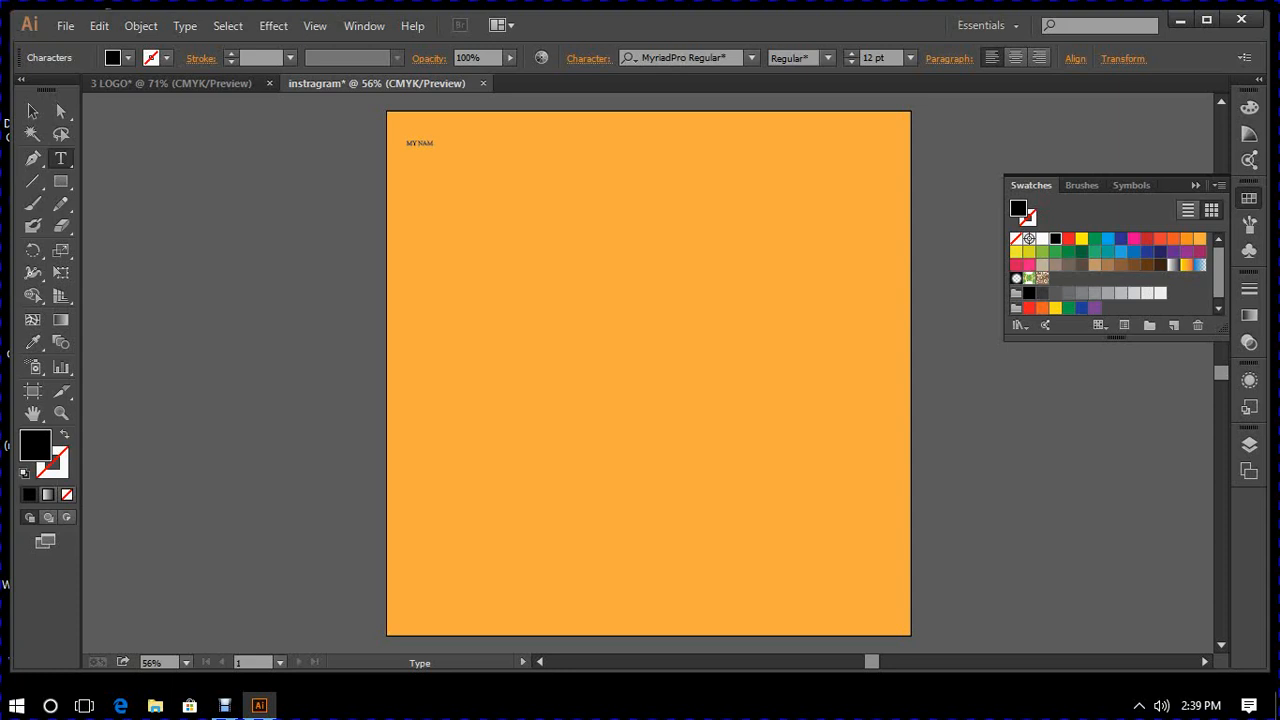
text(E IS BMM)
text(M)
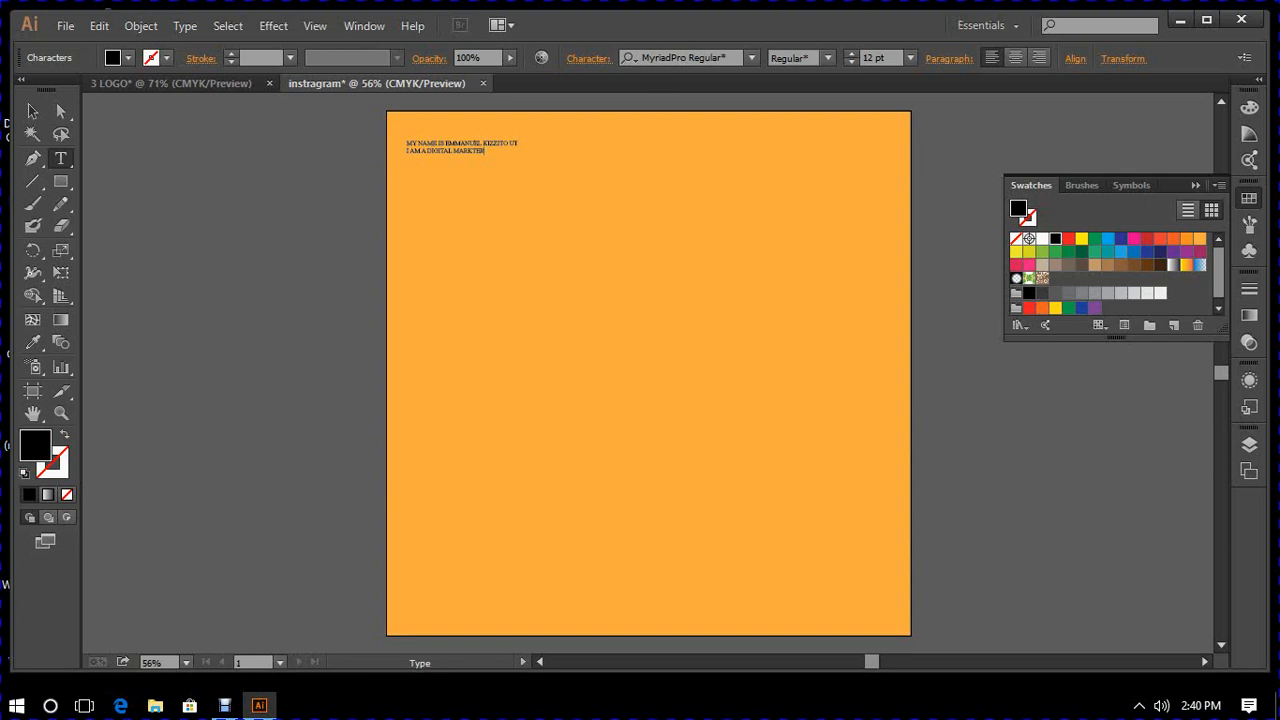
- Set the font size of both text lines to 72 pt
key(ctrl+a)
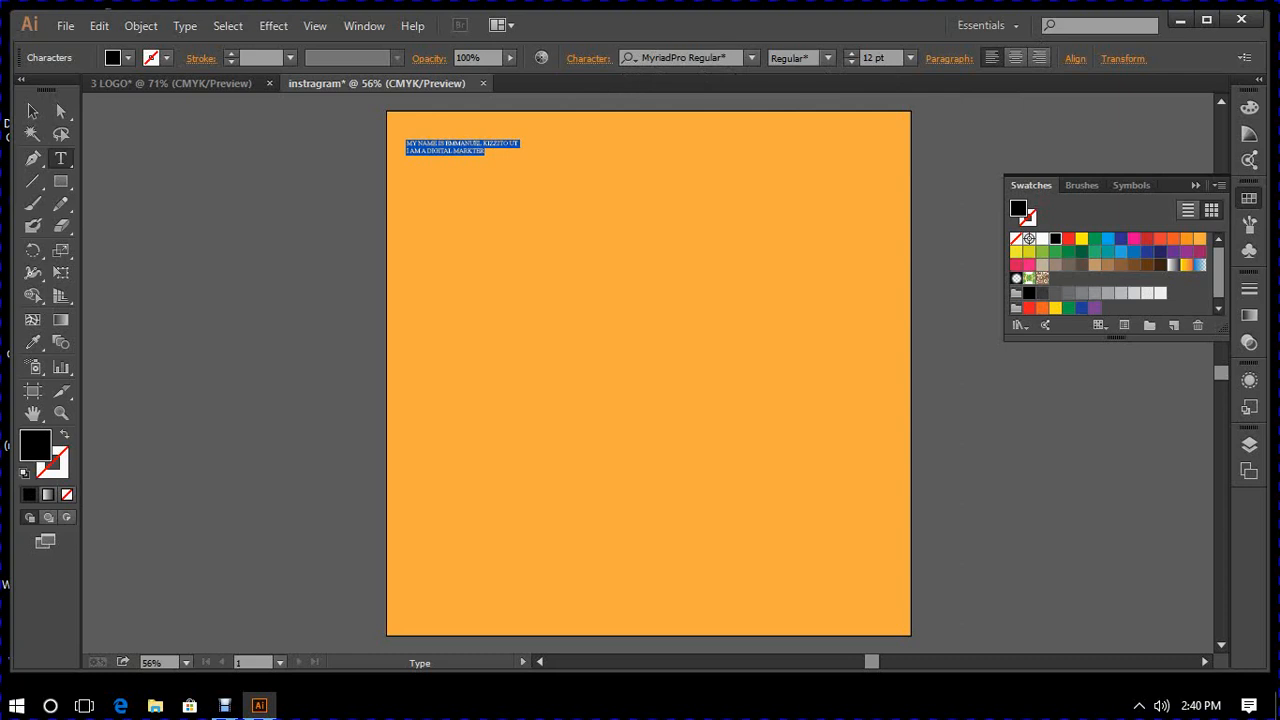
click(910, 58)
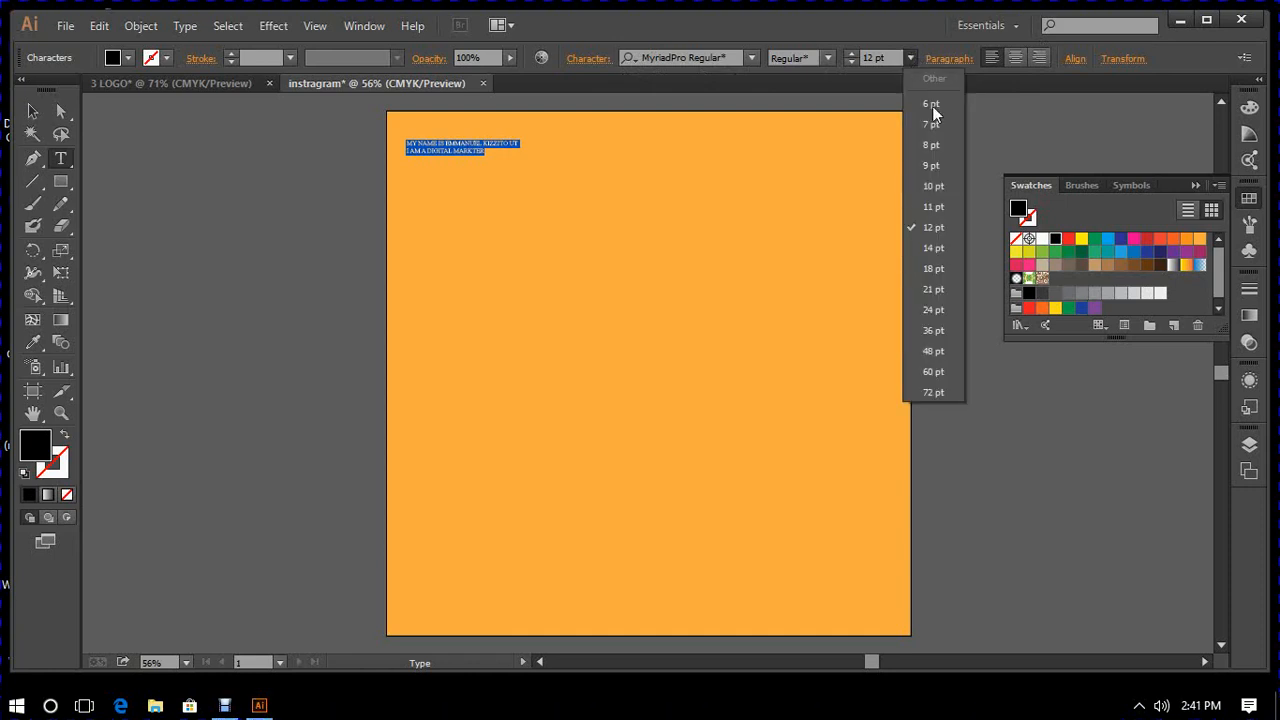
click(933, 331)
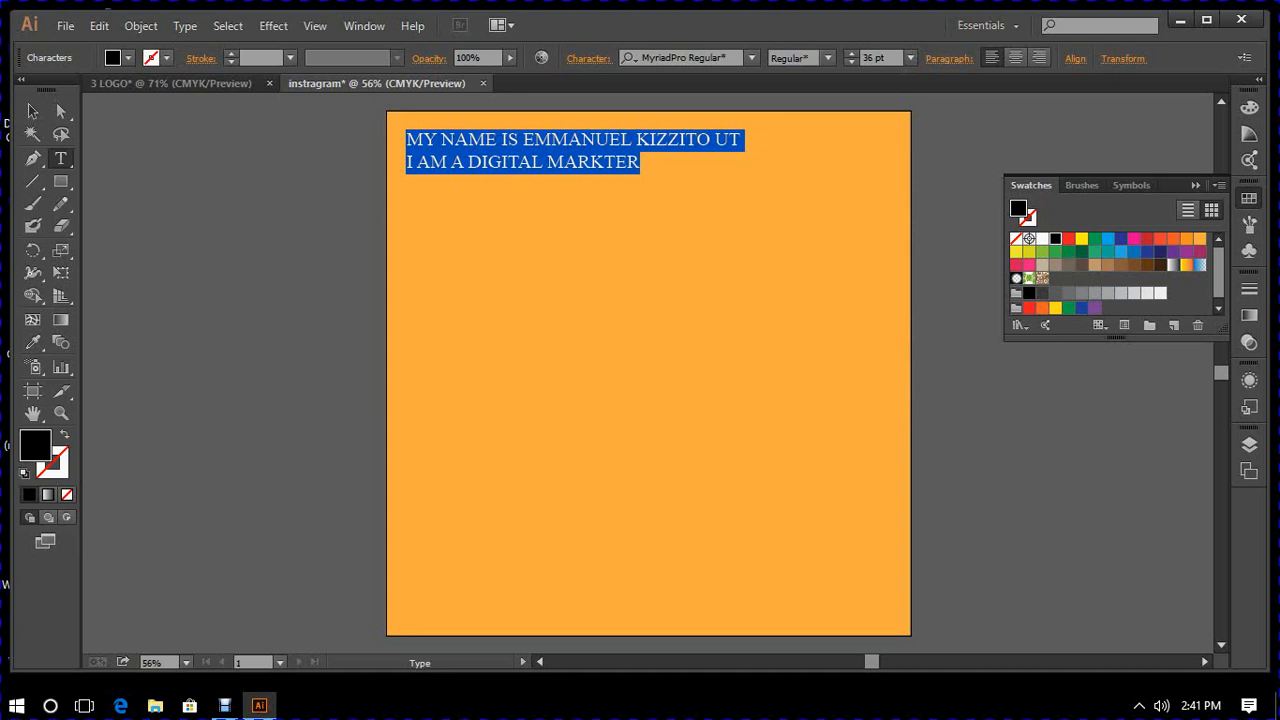
click(910, 59)
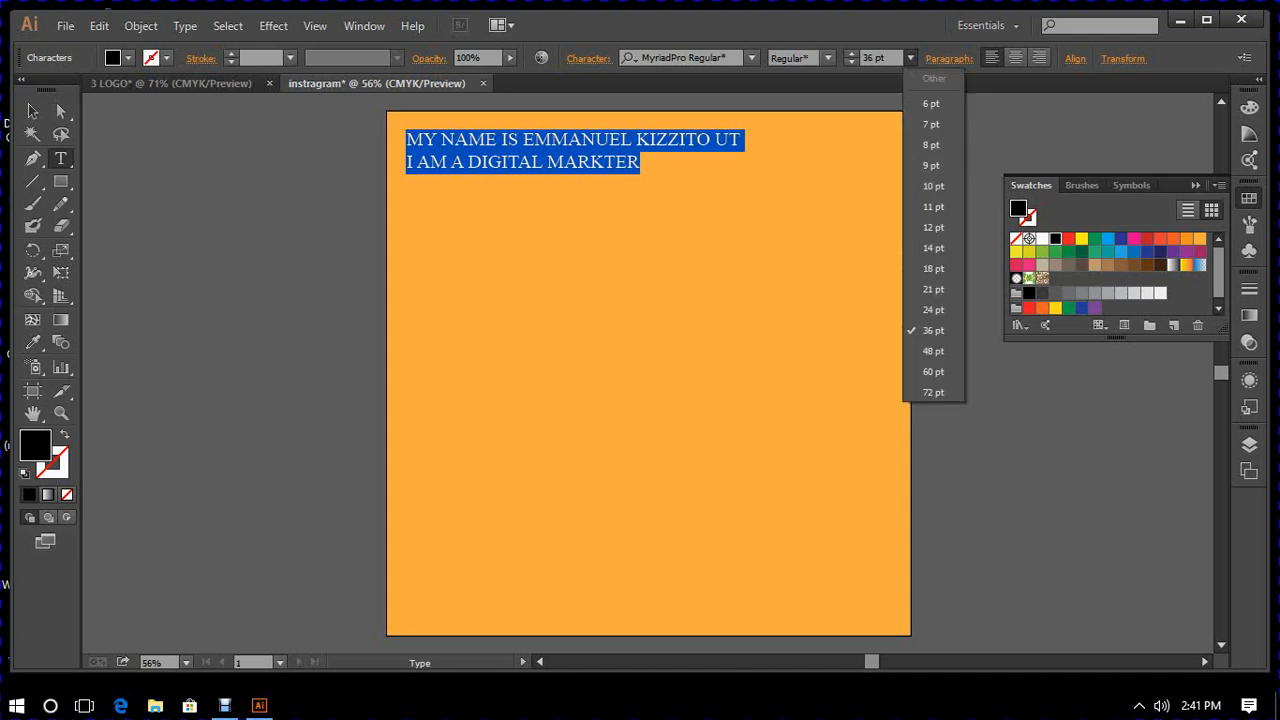
click(935, 397)
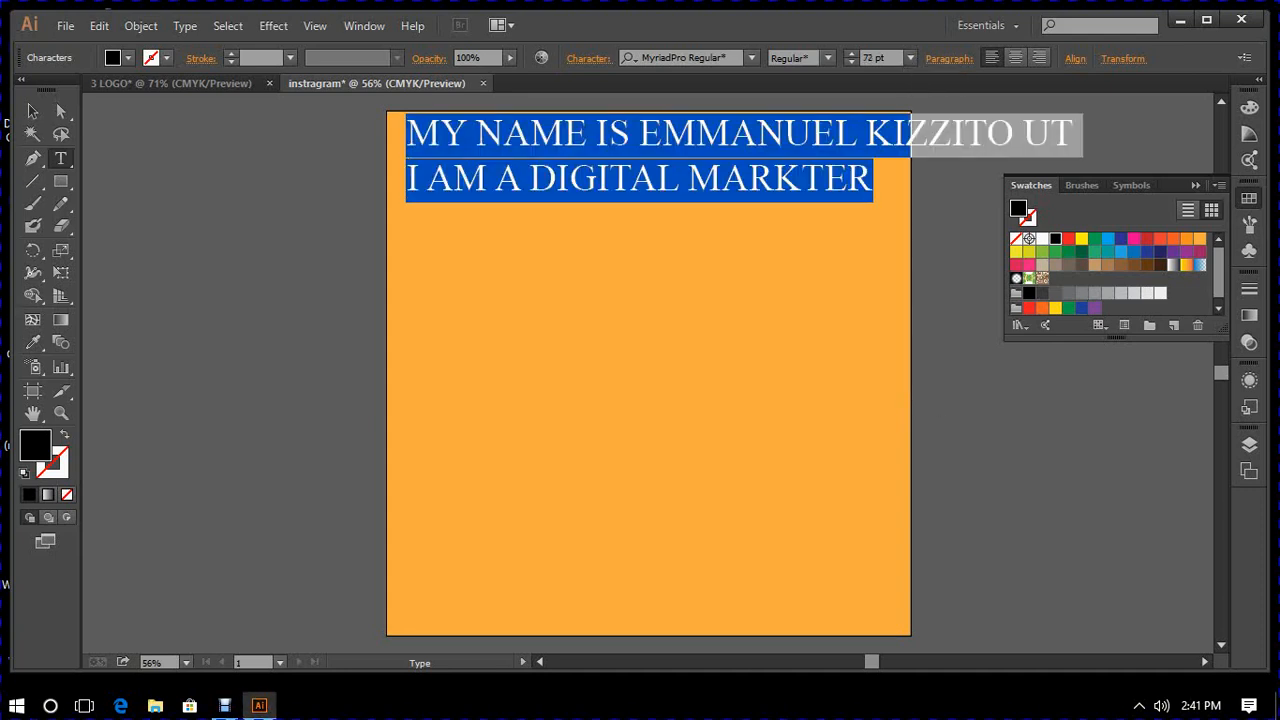
- Insert a line break after "MY NAME IS" so the person's name starts on its own line
click(847, 181)
click(639, 135)
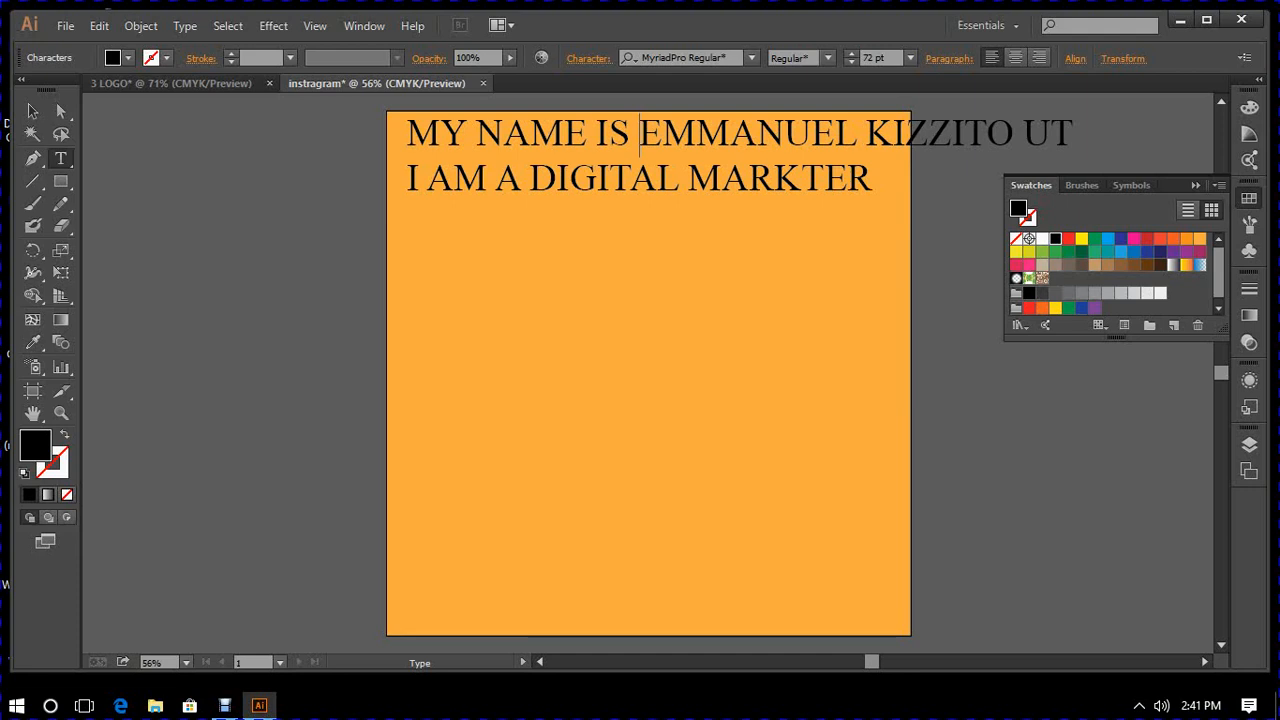
key(Return)
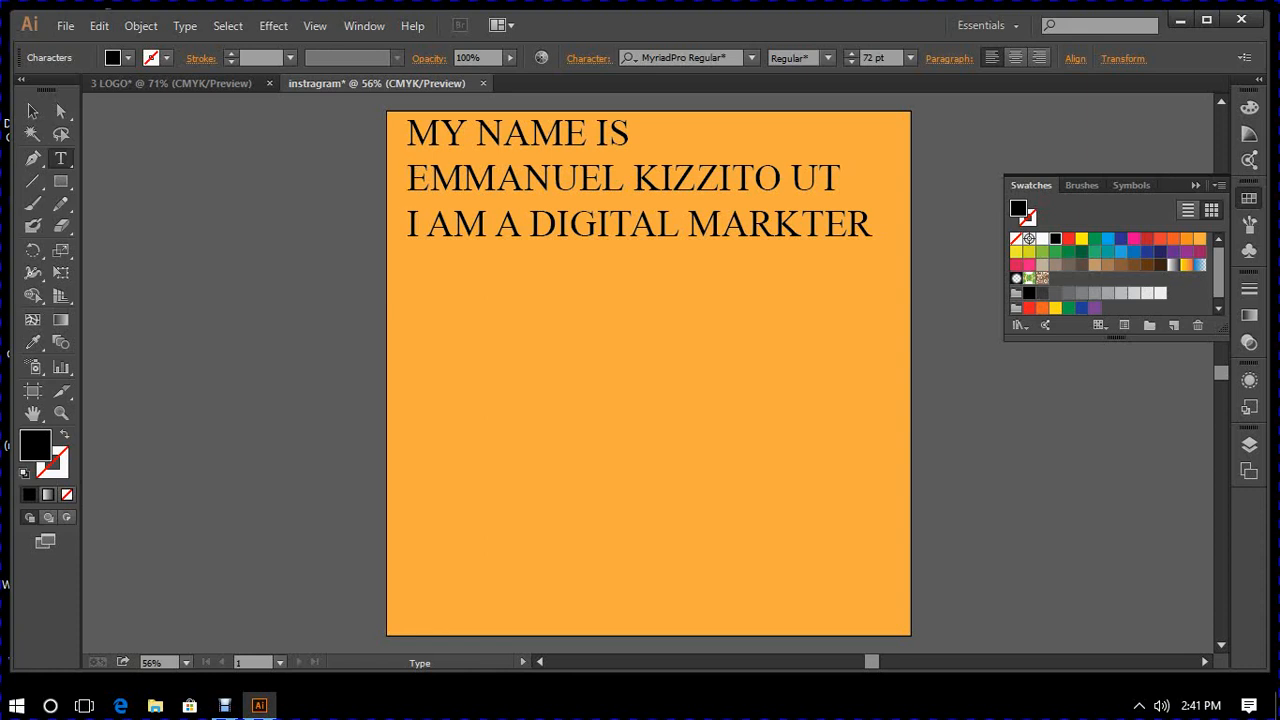
- Center-align all three lines of the text
drag(873, 226, 406, 132)
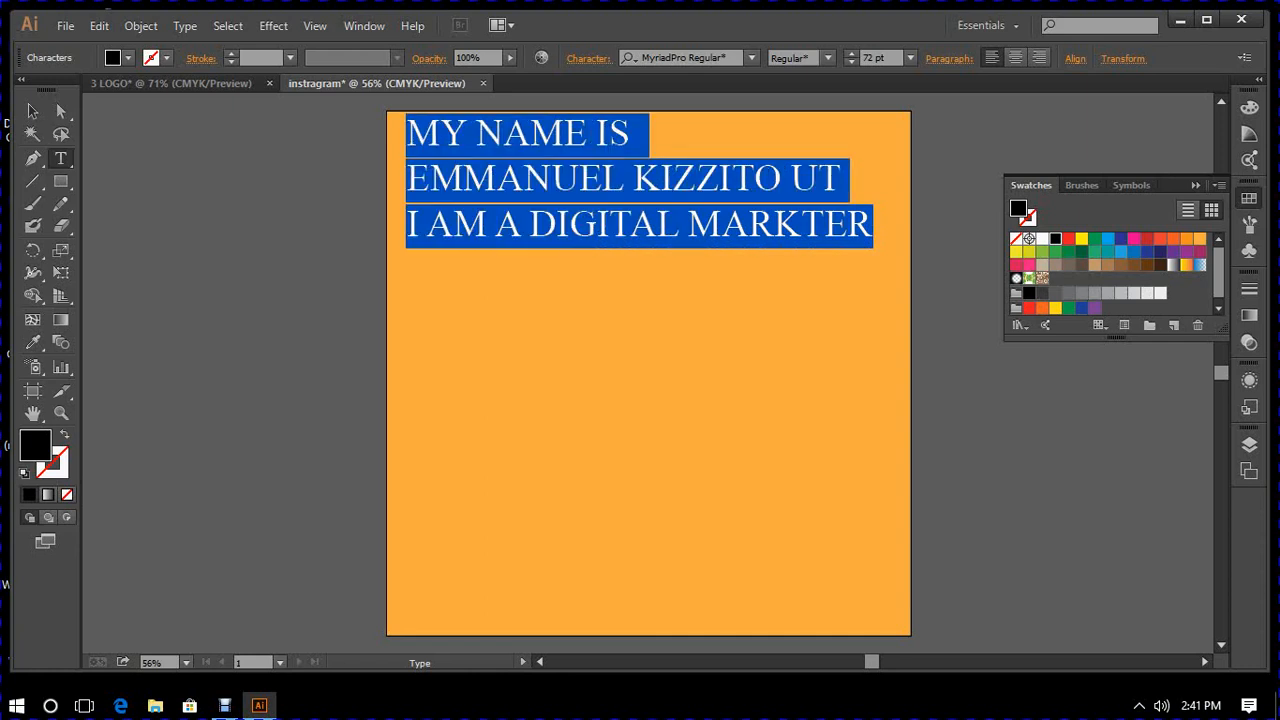
click(1016, 57)
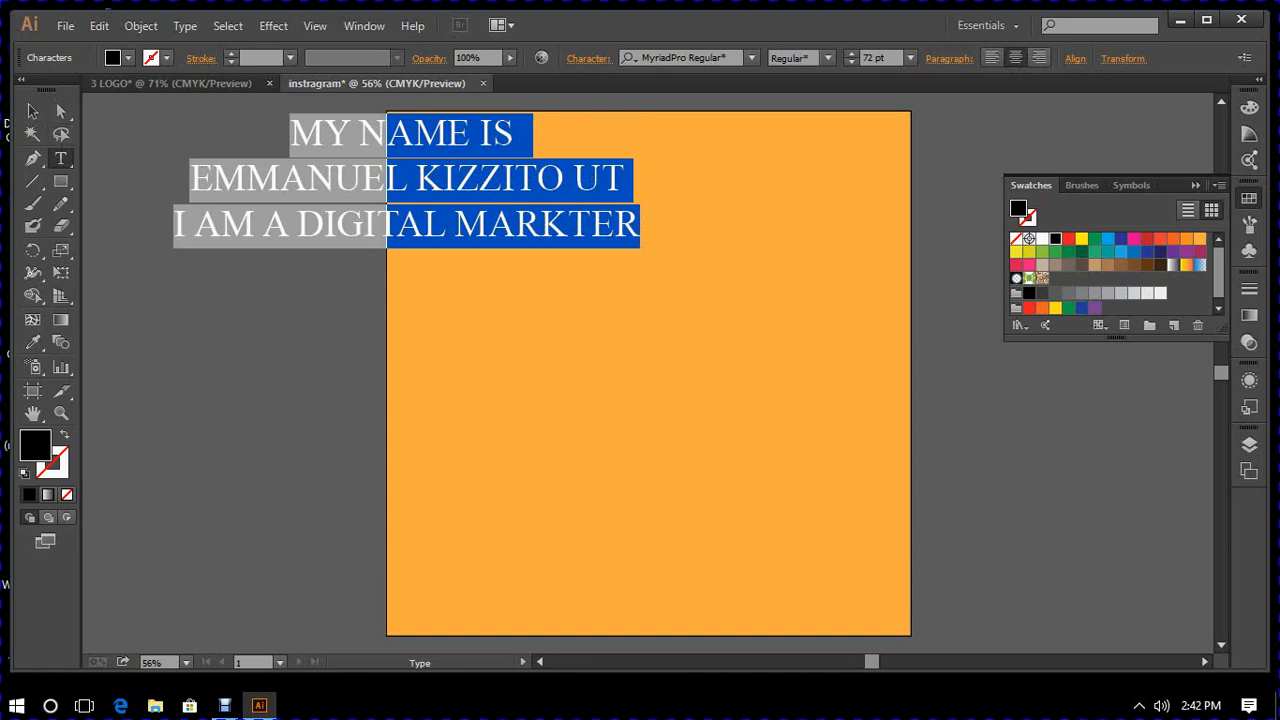
click(541, 226)
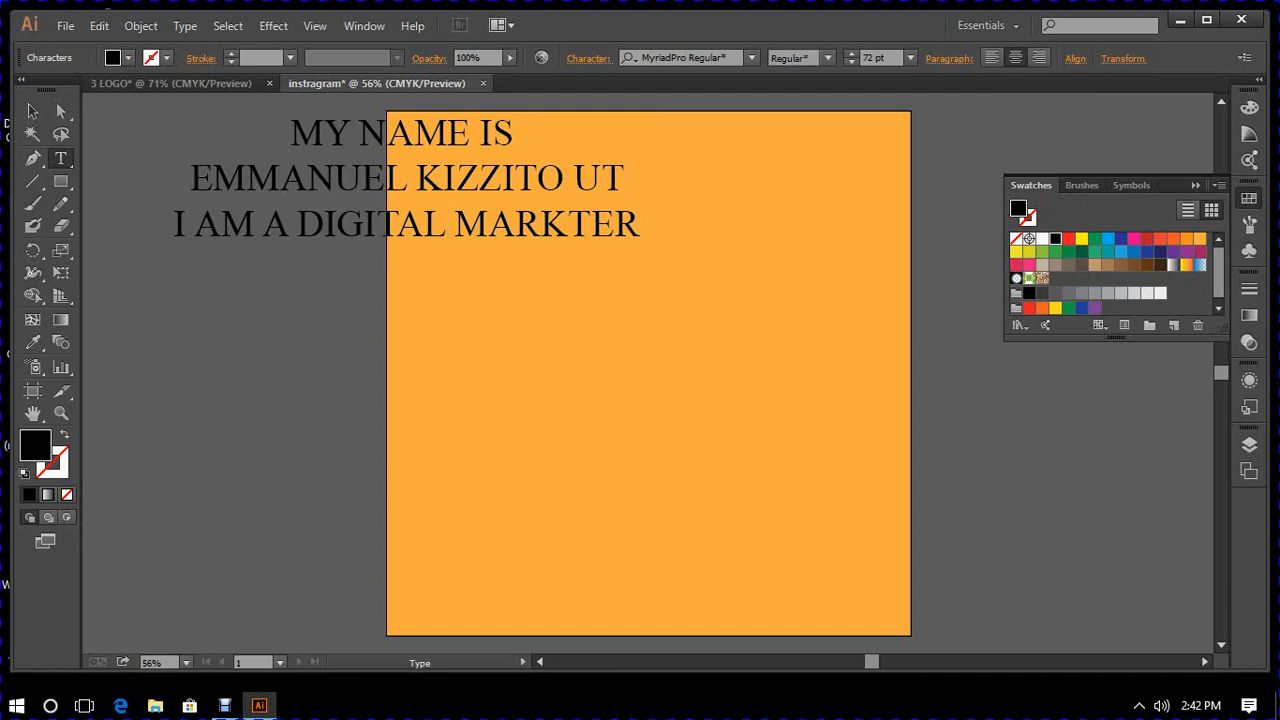
drag(640, 226, 290, 133)
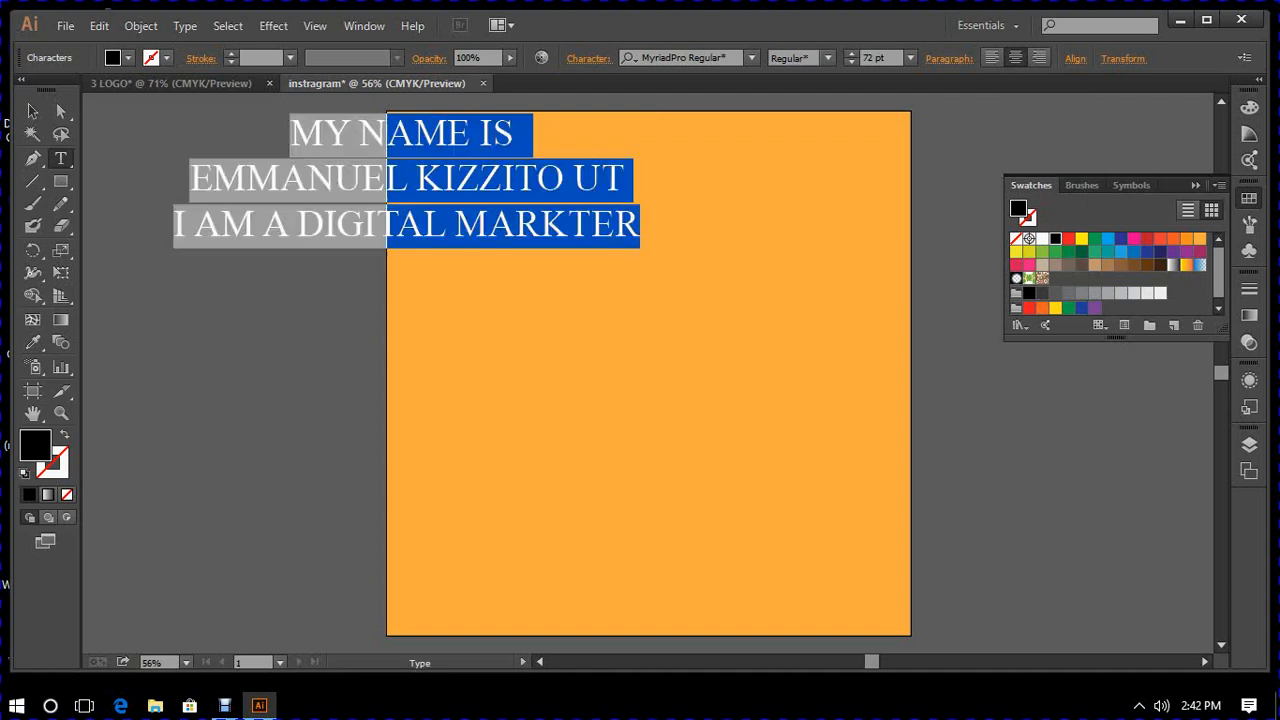
click(516, 226)
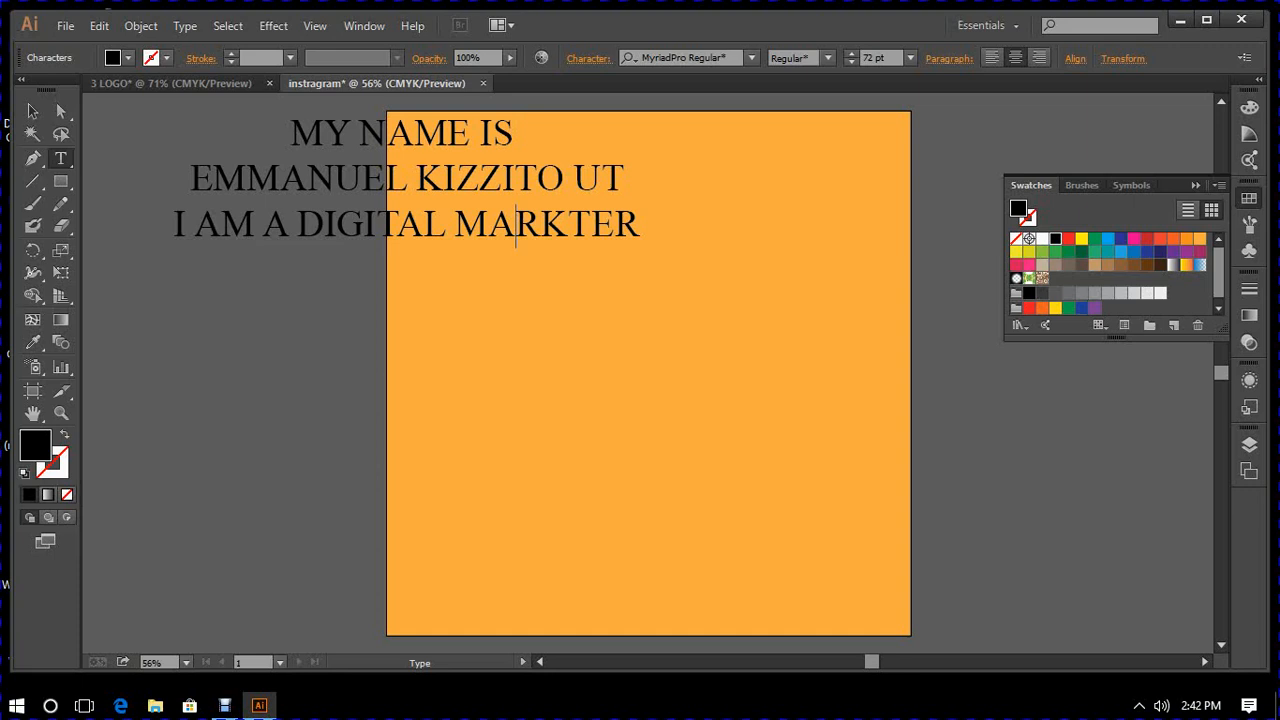
drag(455, 226, 640, 226)
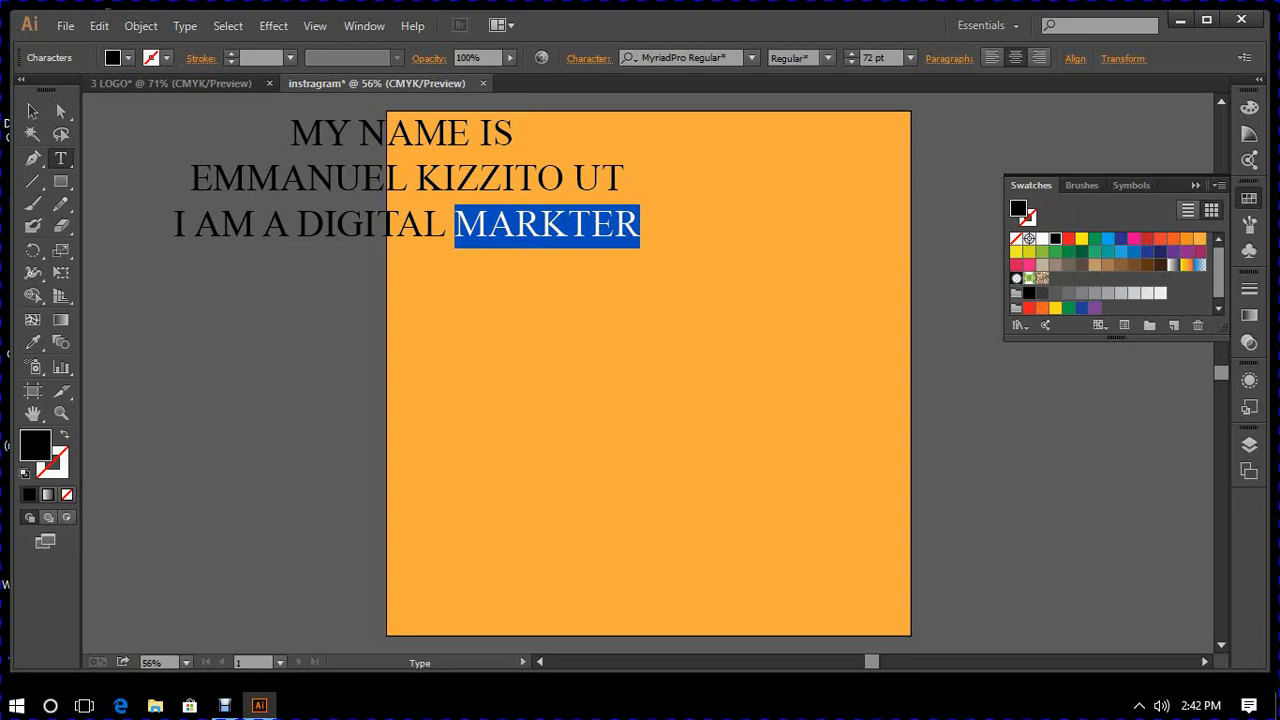
- Move the text block to the middle of the orange square, fully inside the artboard
click(33, 112)
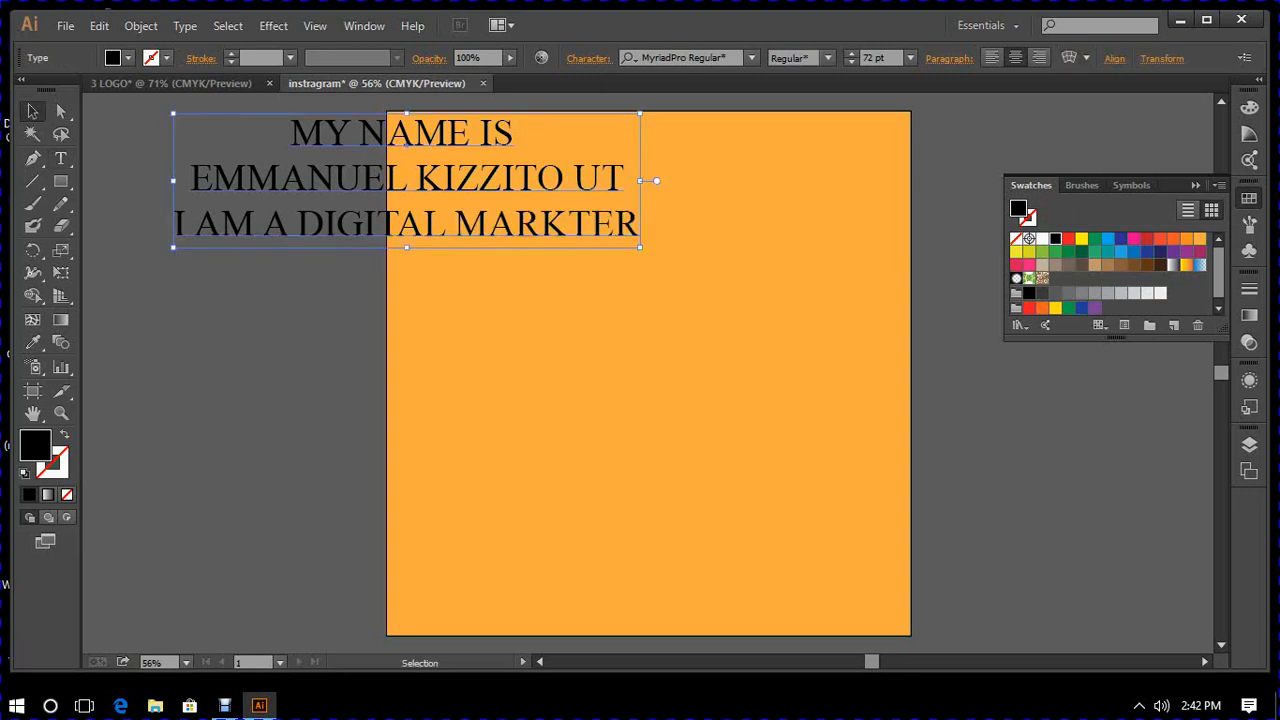
click(34, 113)
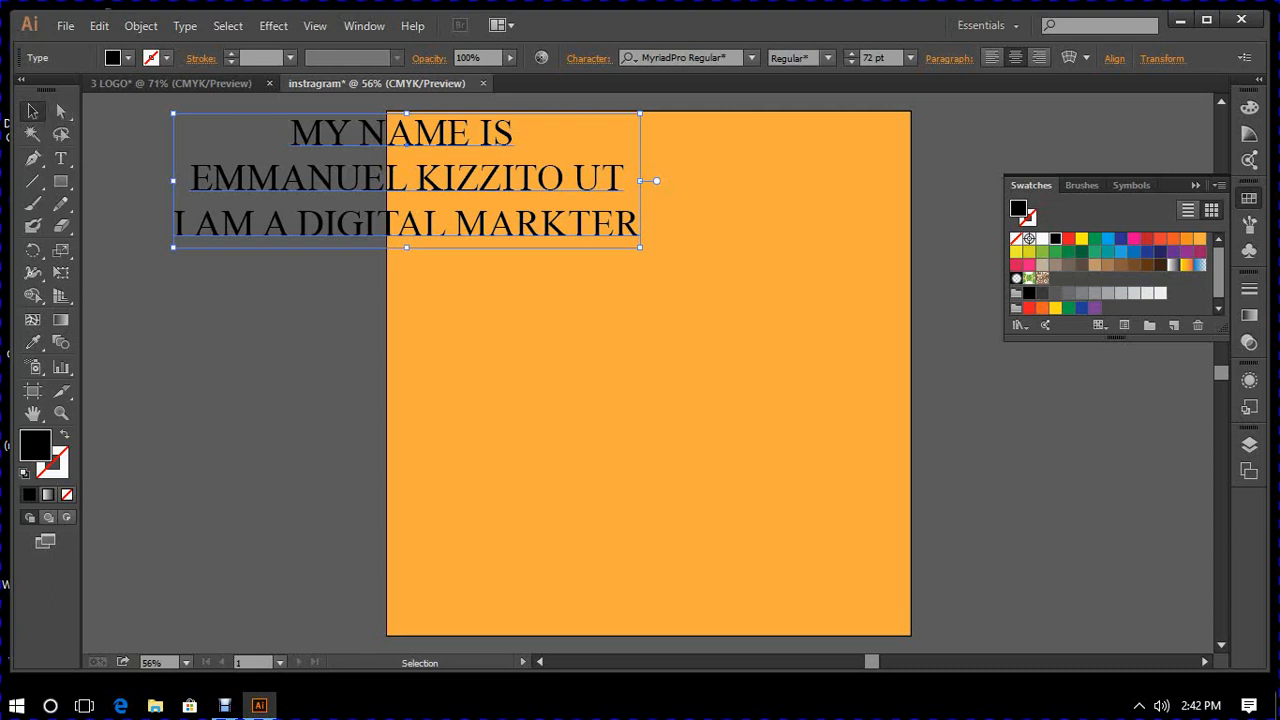
drag(310, 125, 545, 290)
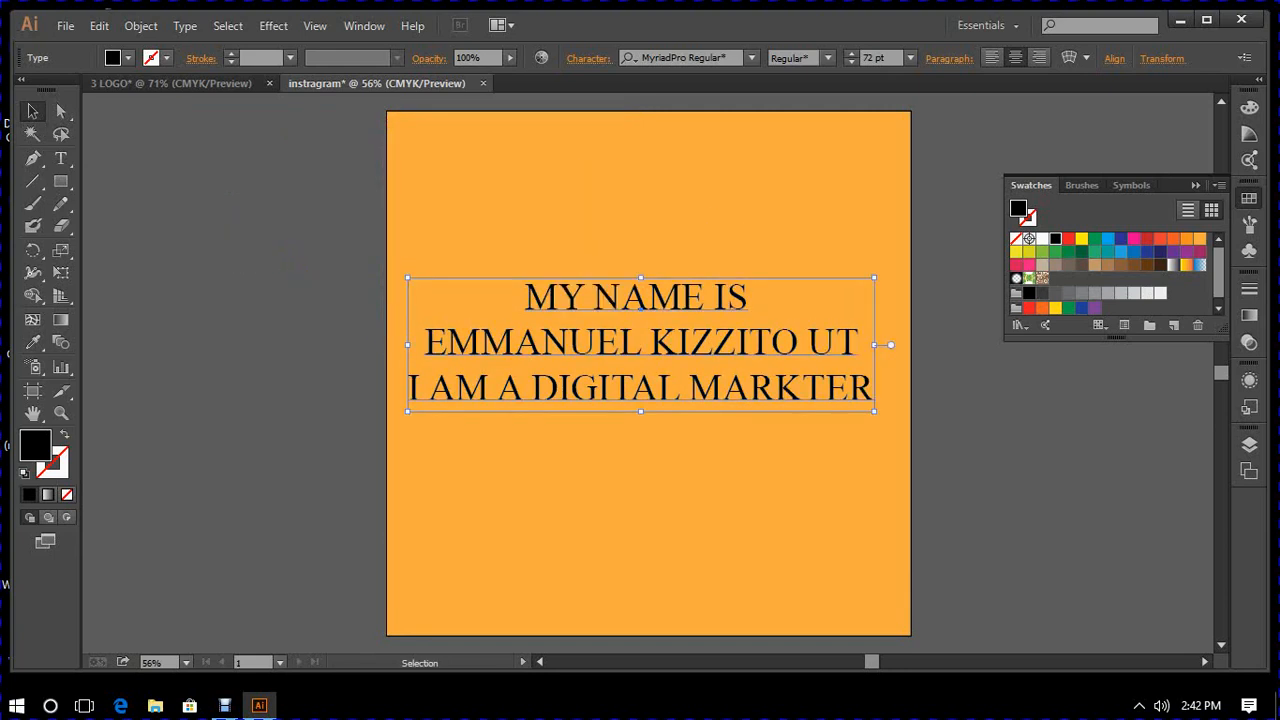
- Try Mongolian Baiti and Niagara Solid on all three text lines, and settle on the Modern No. 20 font
click(620, 476)
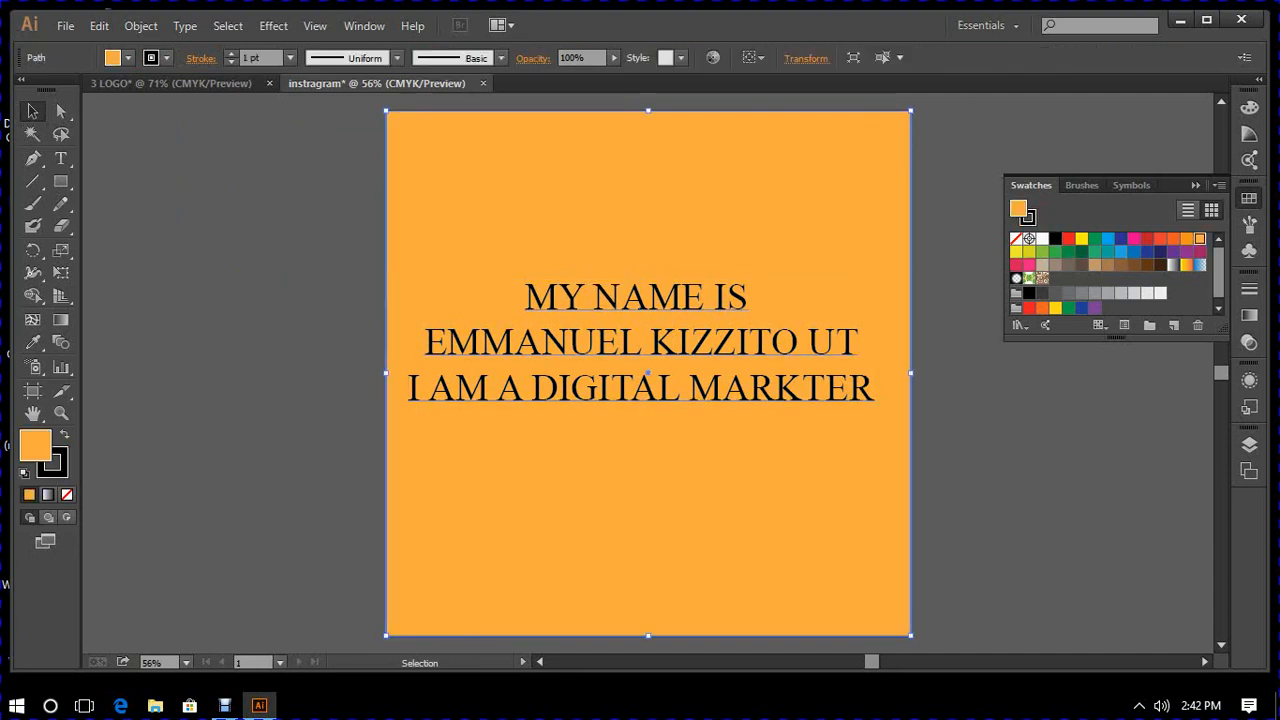
triple_click(640, 343)
click(640, 343)
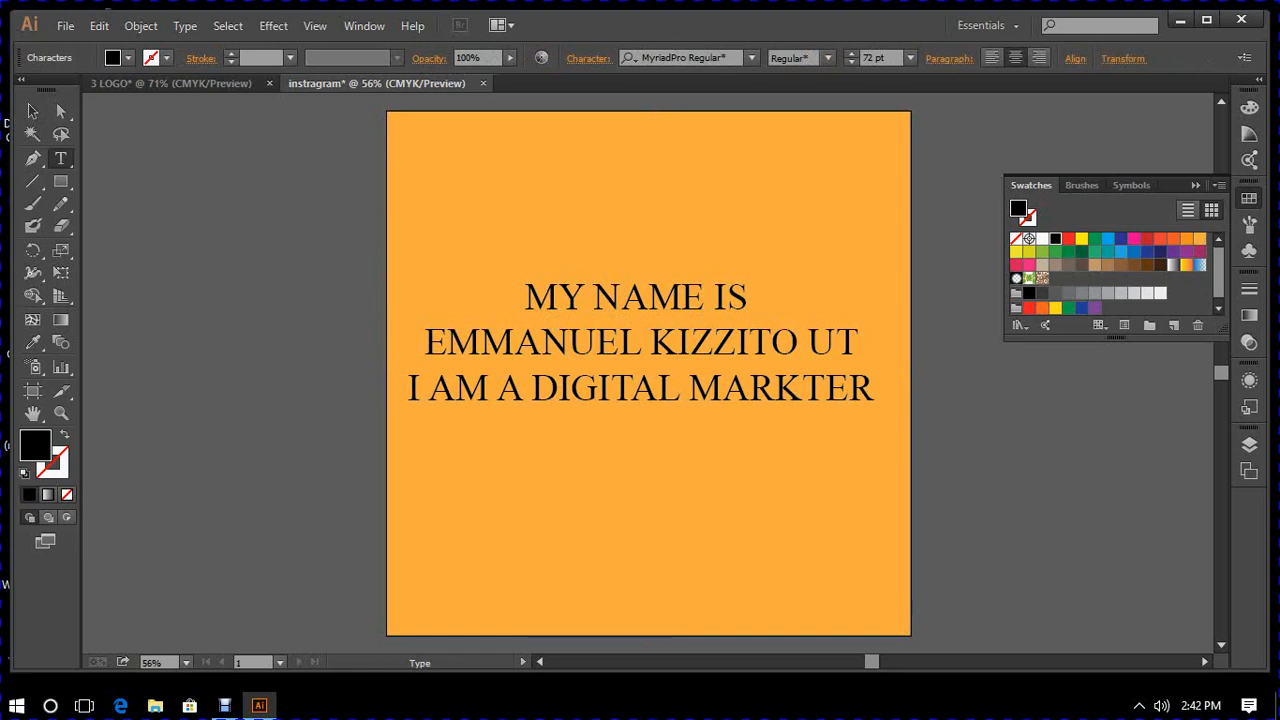
drag(875, 390, 722, 390)
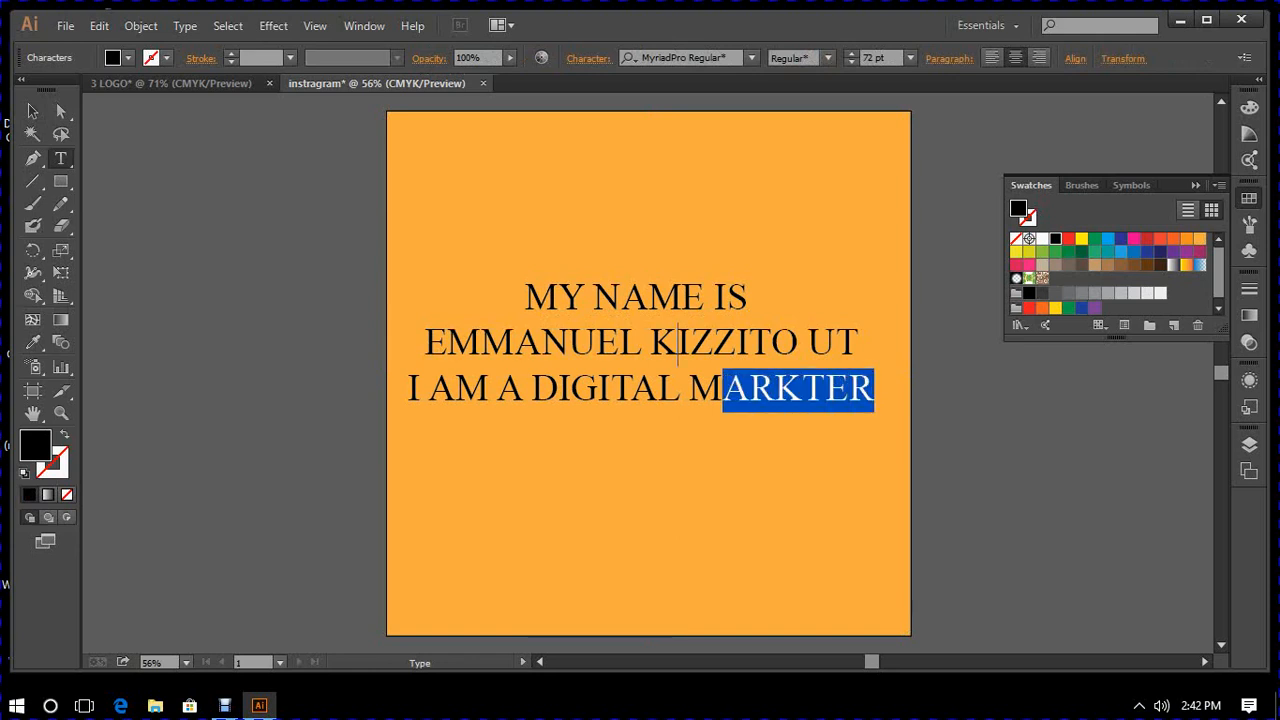
drag(677, 342, 522, 297)
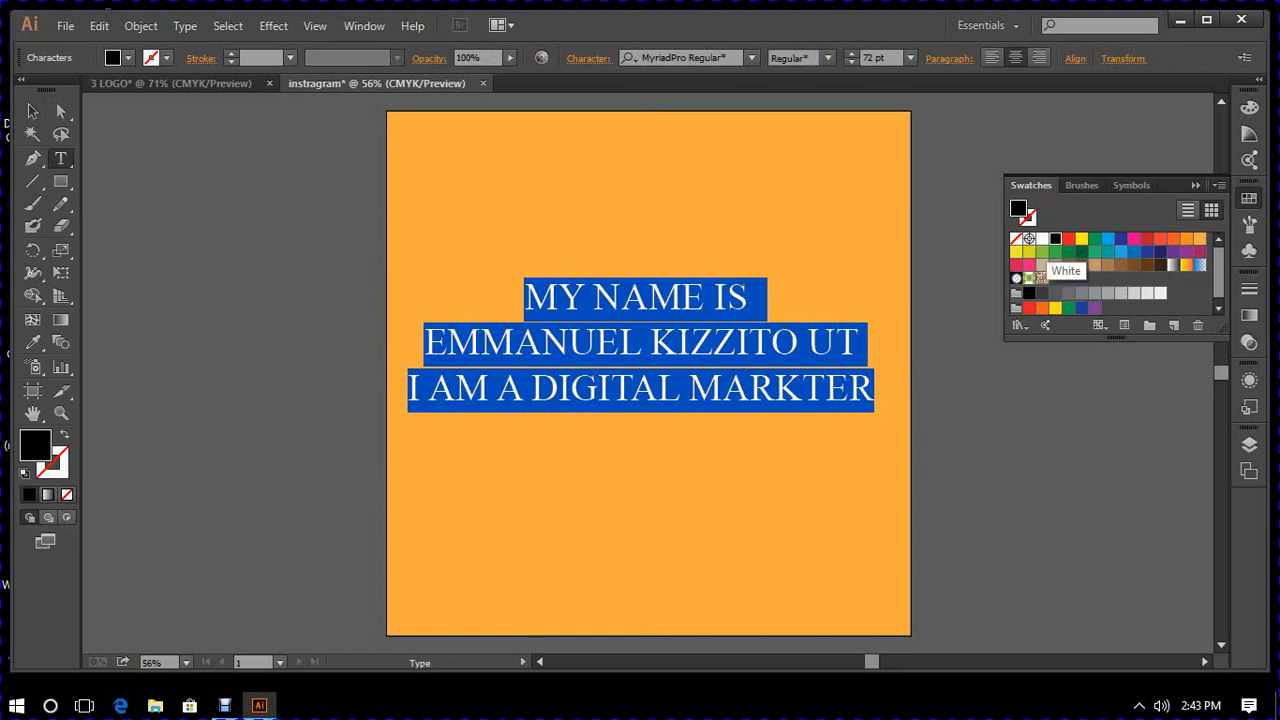
click(584, 299)
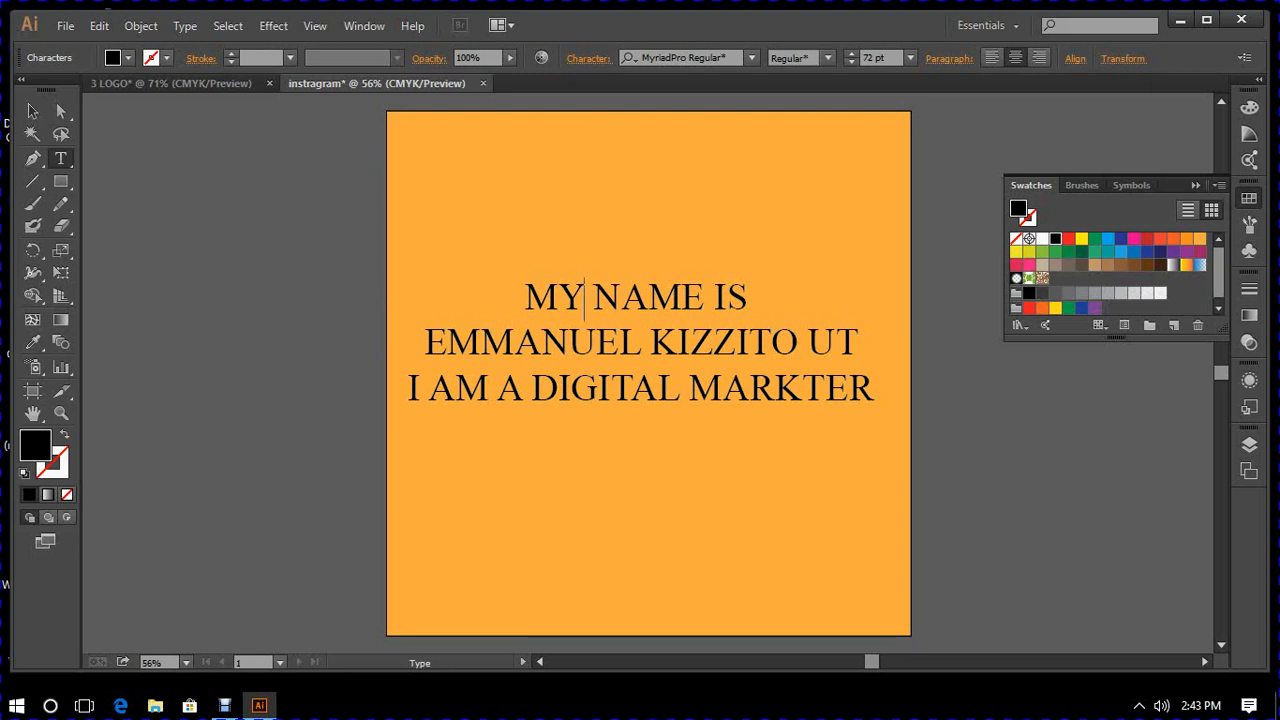
key(ctrl+a)
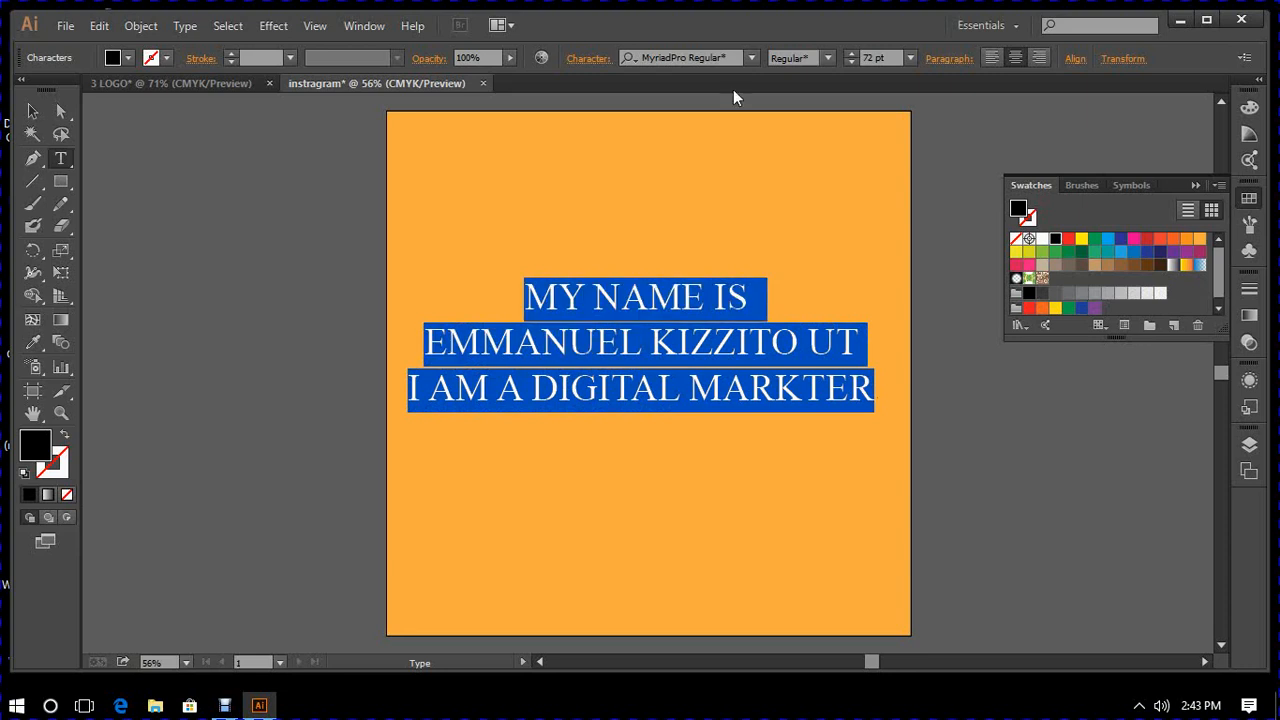
click(751, 59)
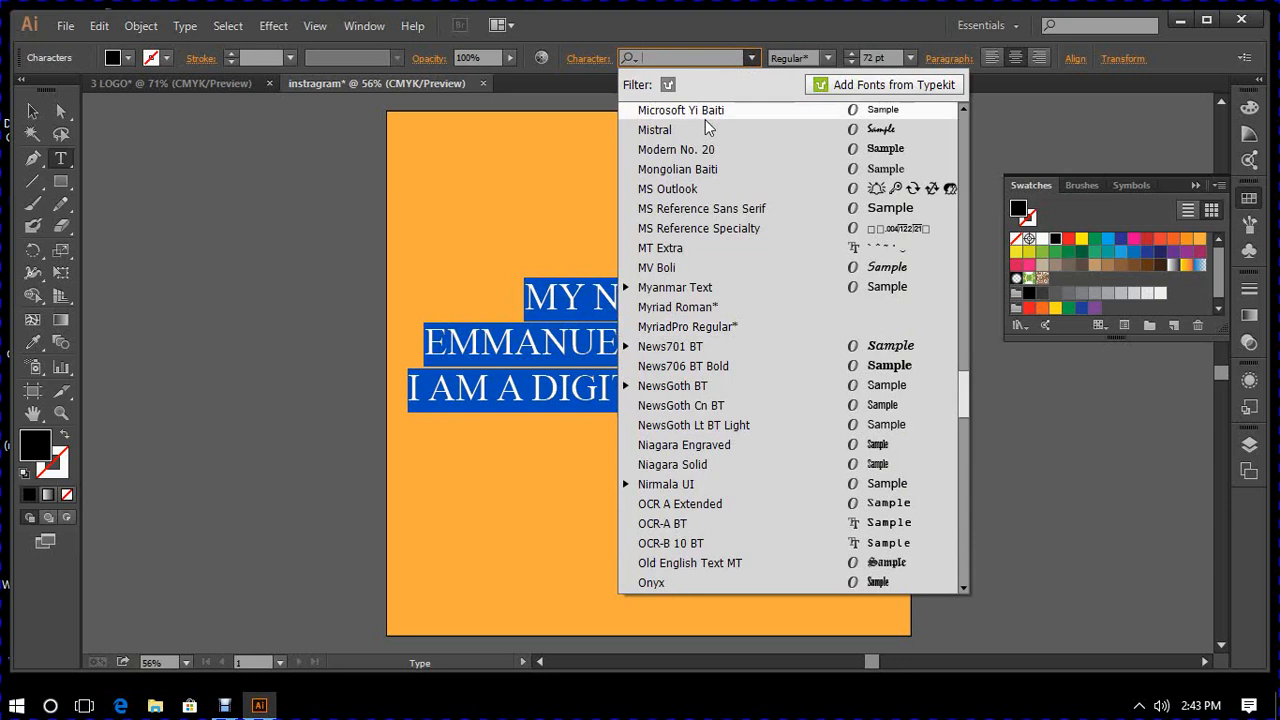
click(684, 170)
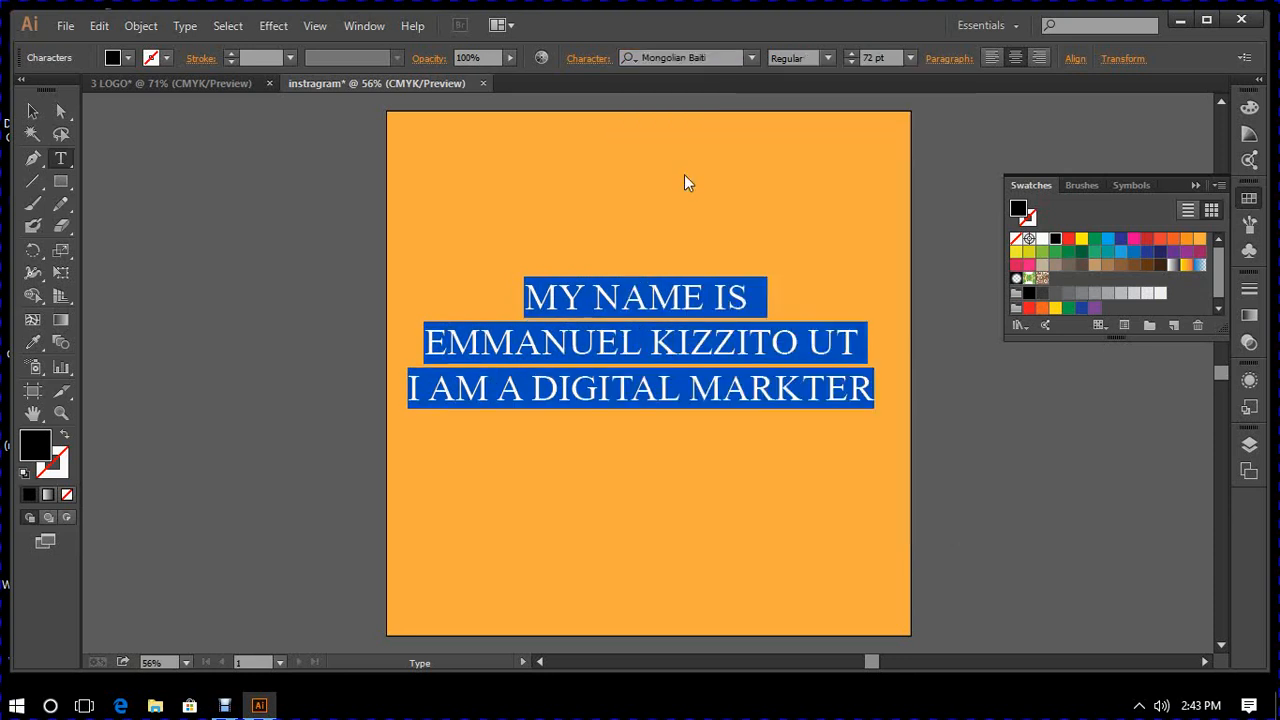
click(750, 65)
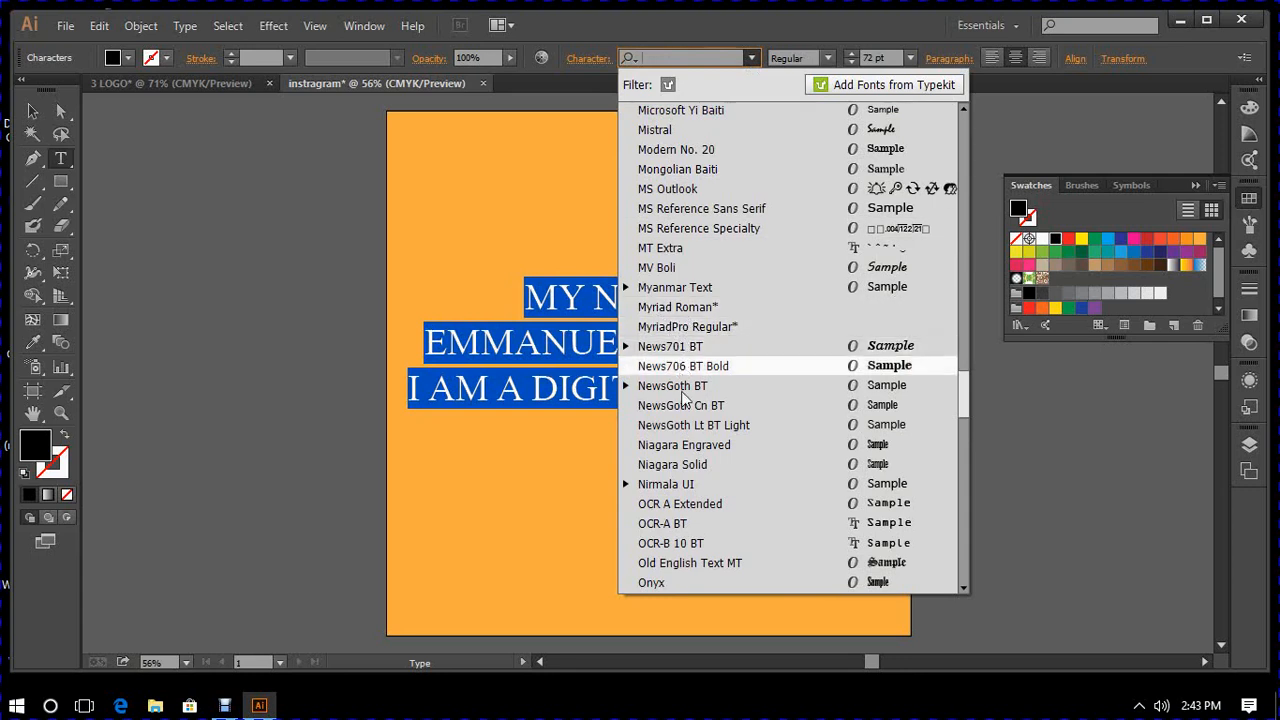
click(692, 472)
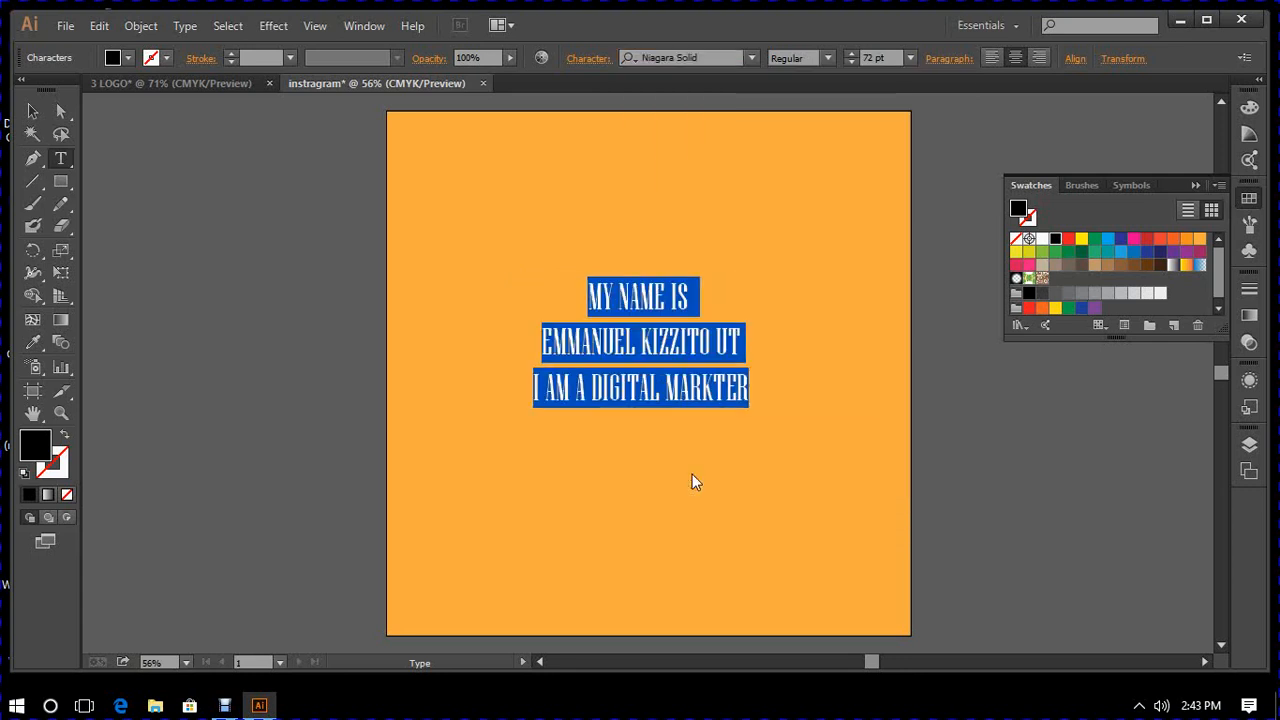
click(751, 58)
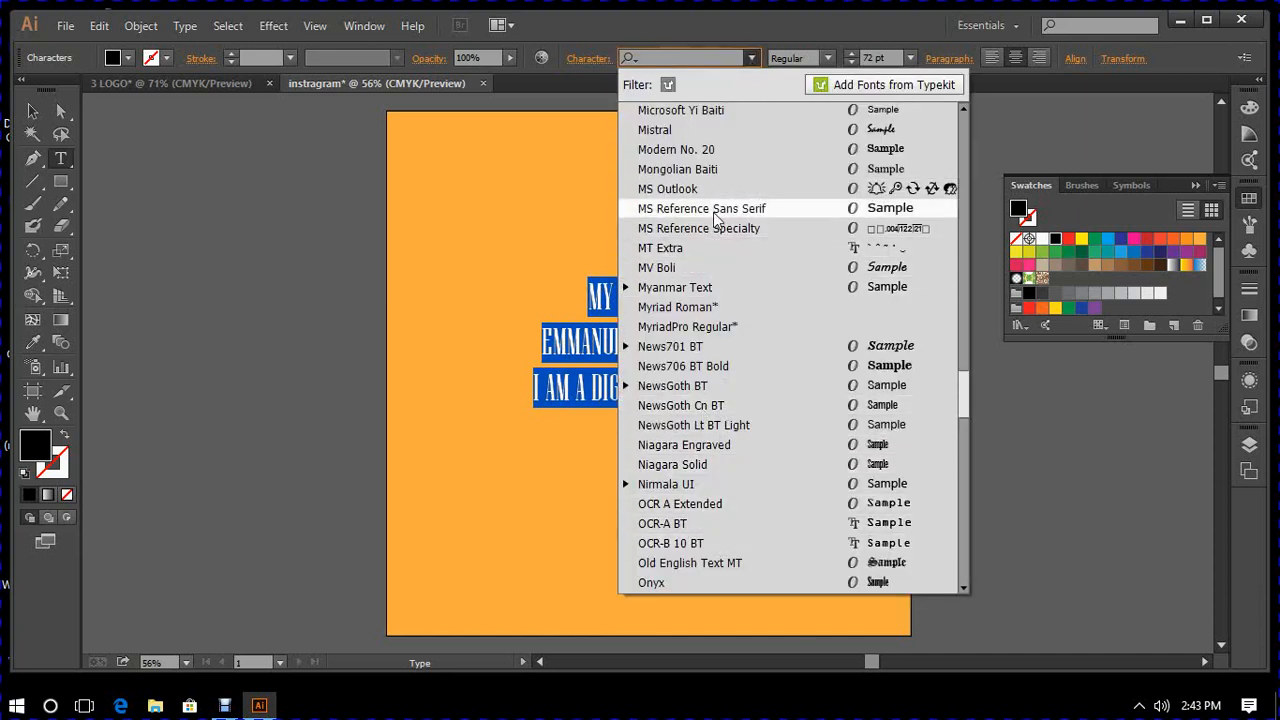
click(676, 149)
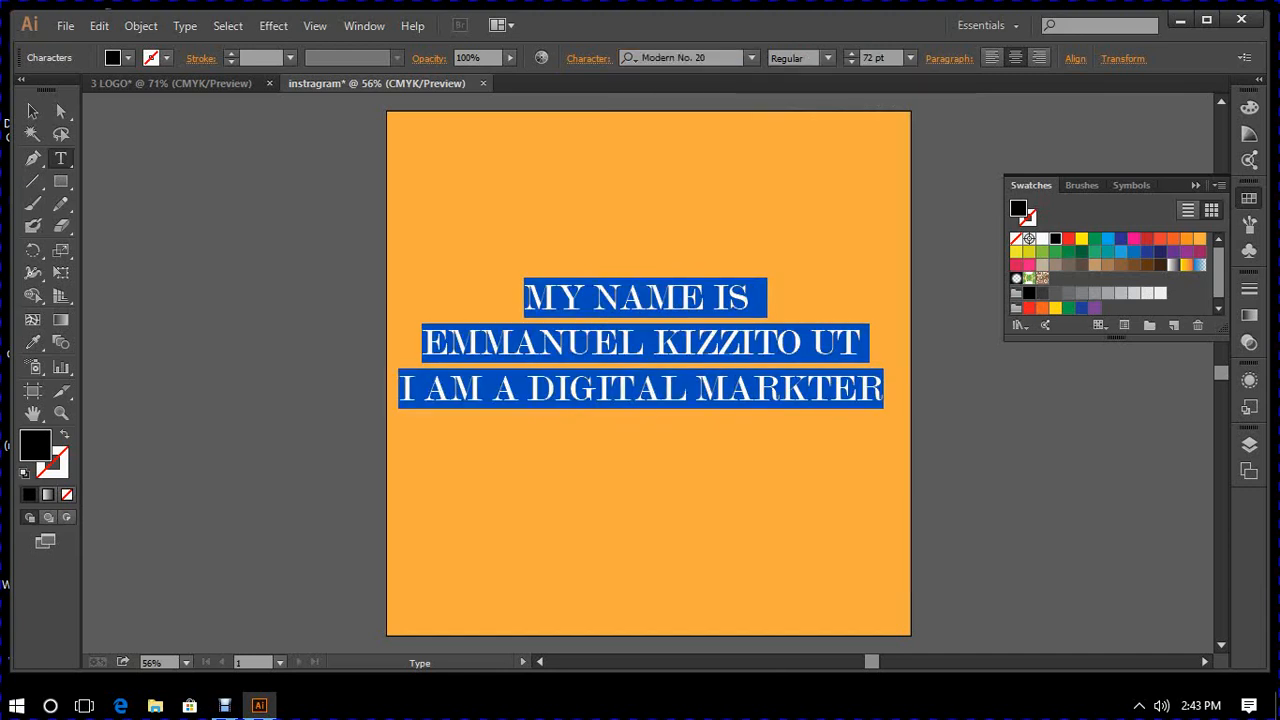
click(704, 298)
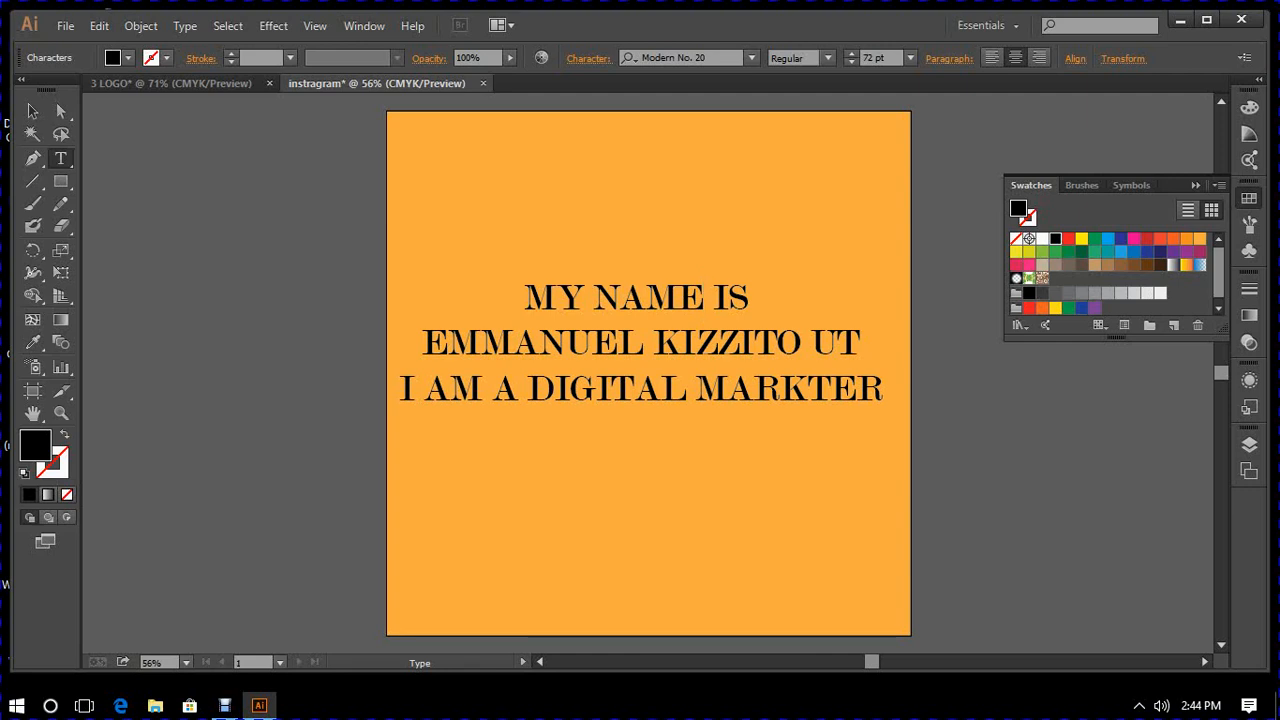
key(shift+Right)
key(shift+Right)
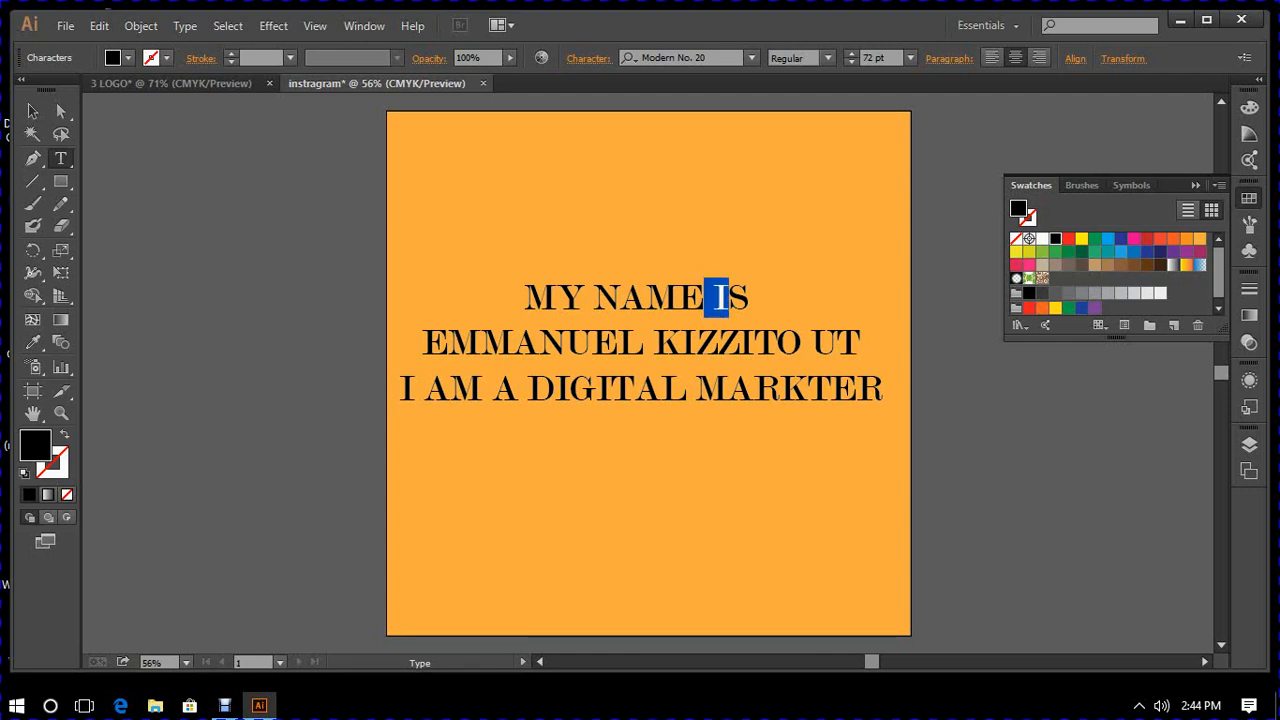
click(754, 389)
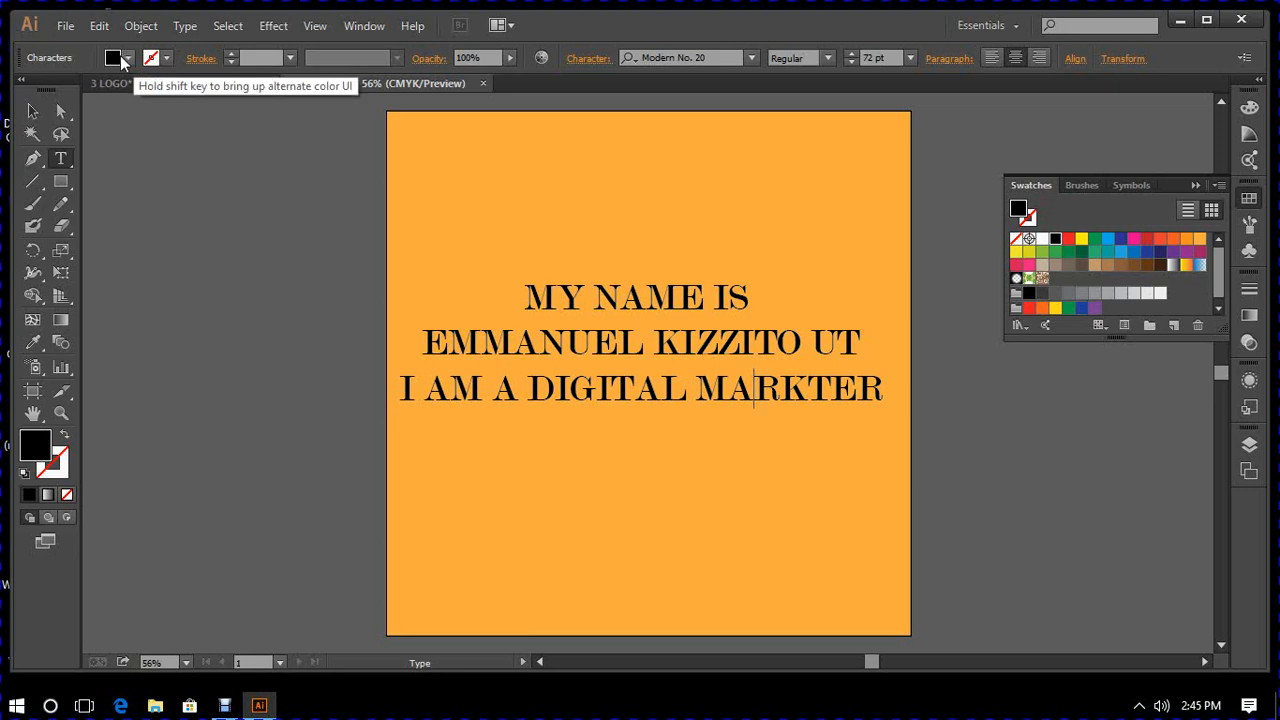
- Save the document to the Desktop as an Adobe Illustrator file named "instragram", in Illustrator CC (17.0) version
click(66, 27)
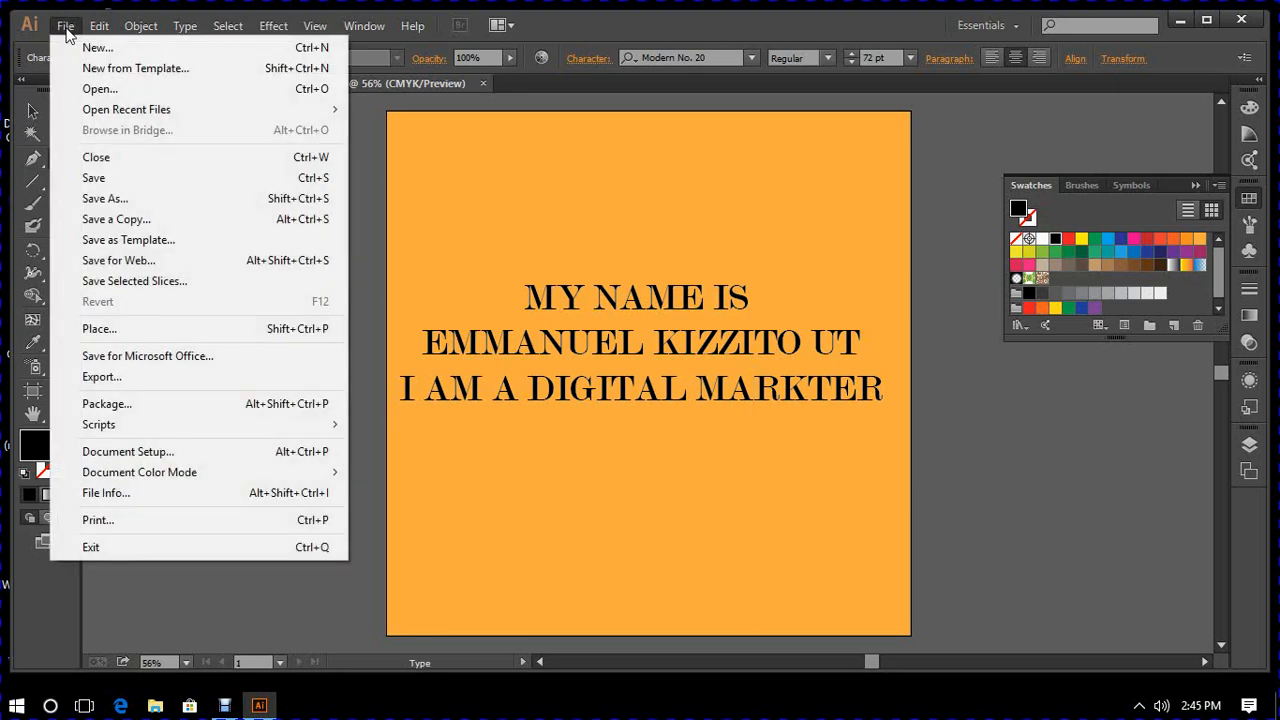
click(109, 178)
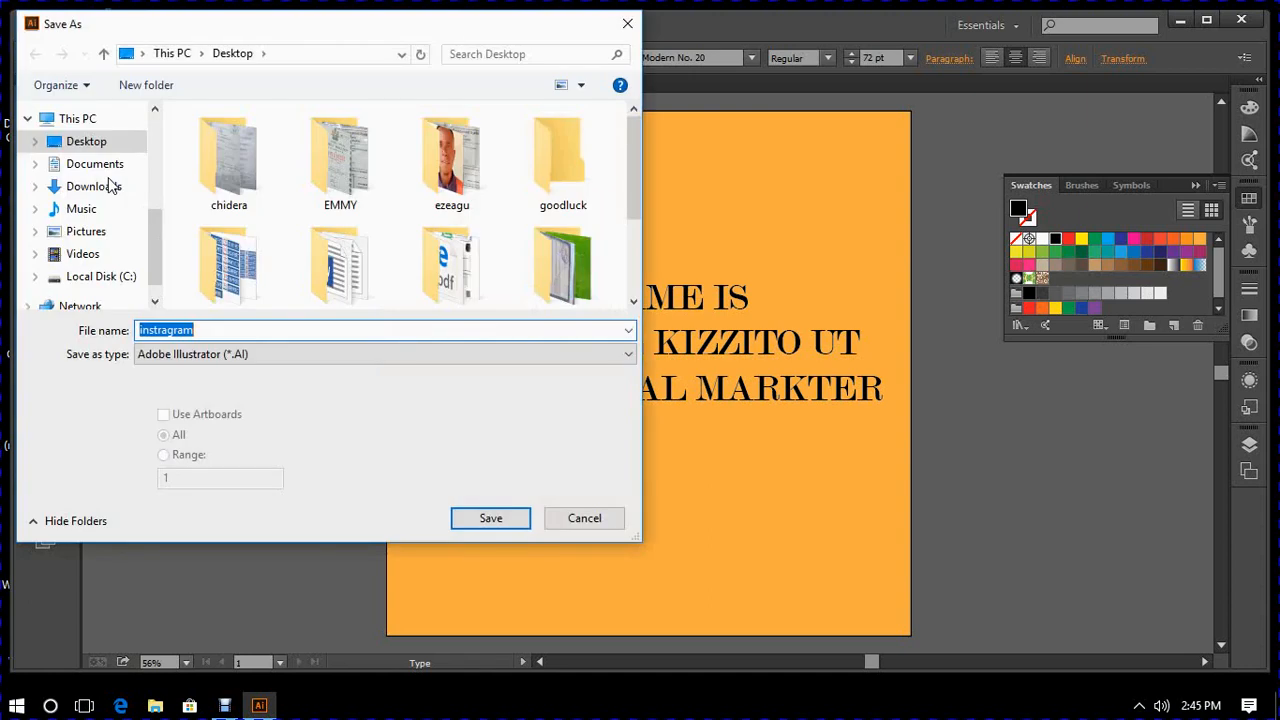
click(234, 329)
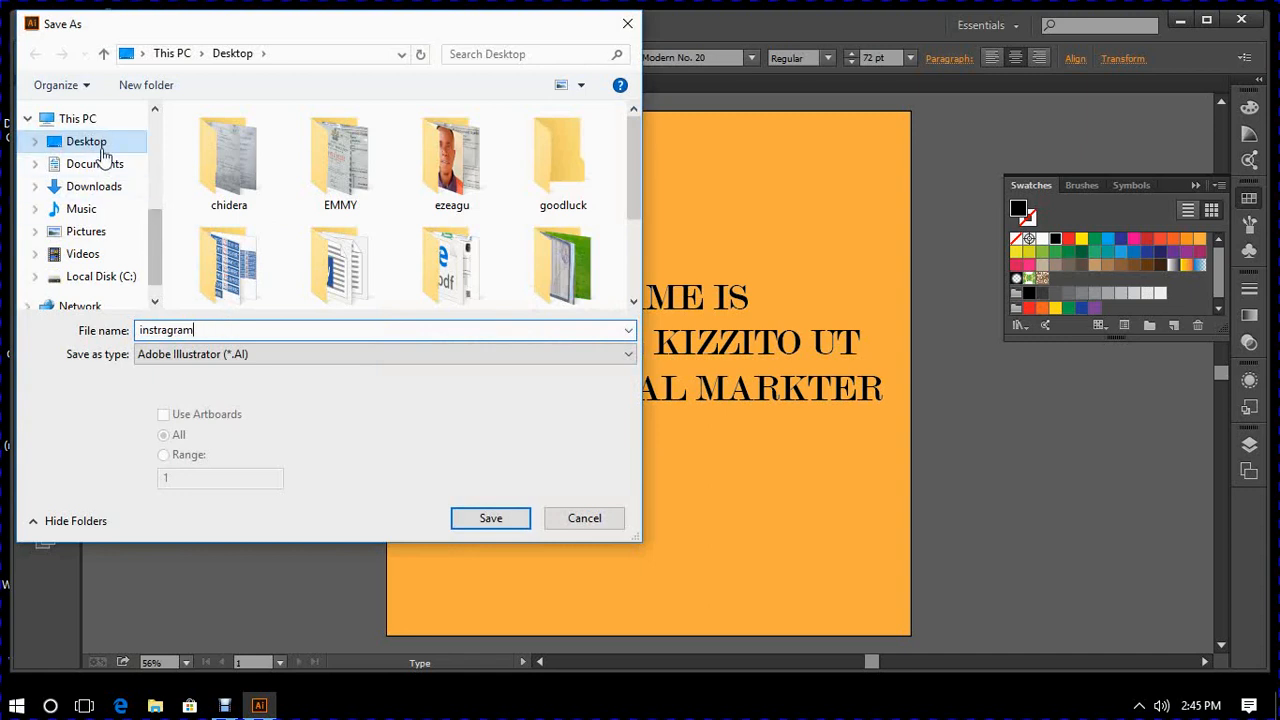
click(98, 148)
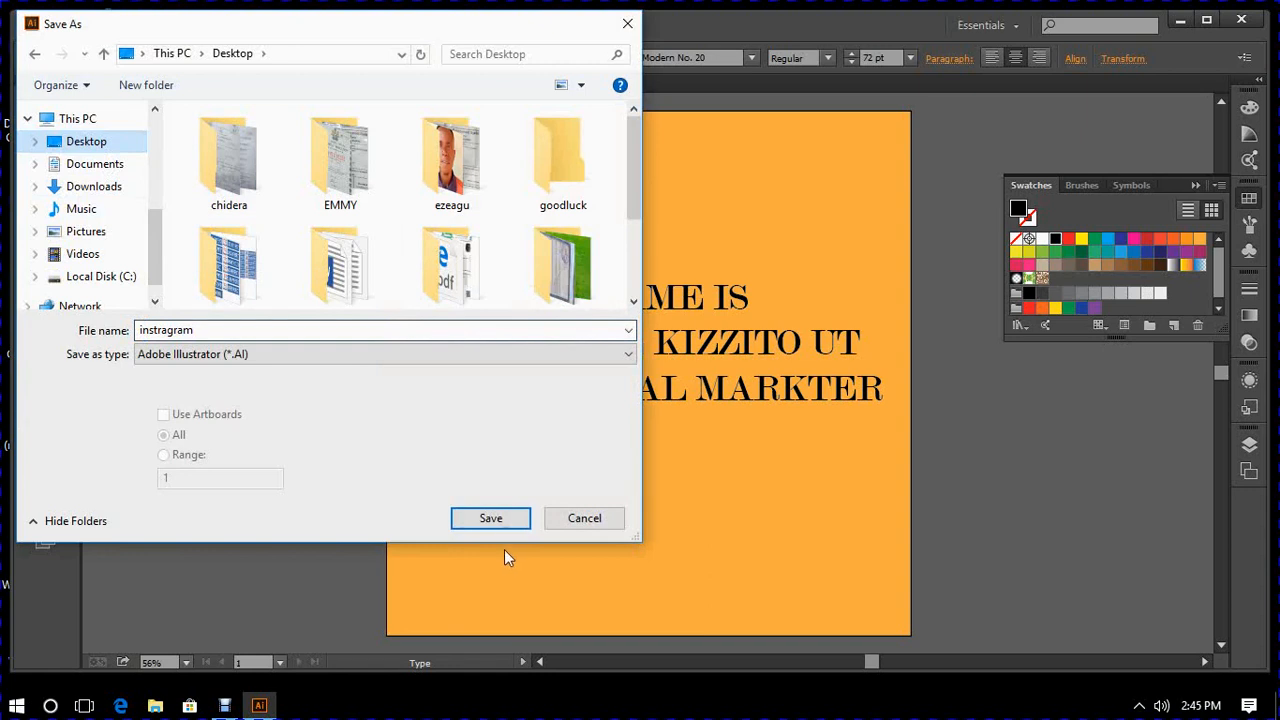
click(491, 519)
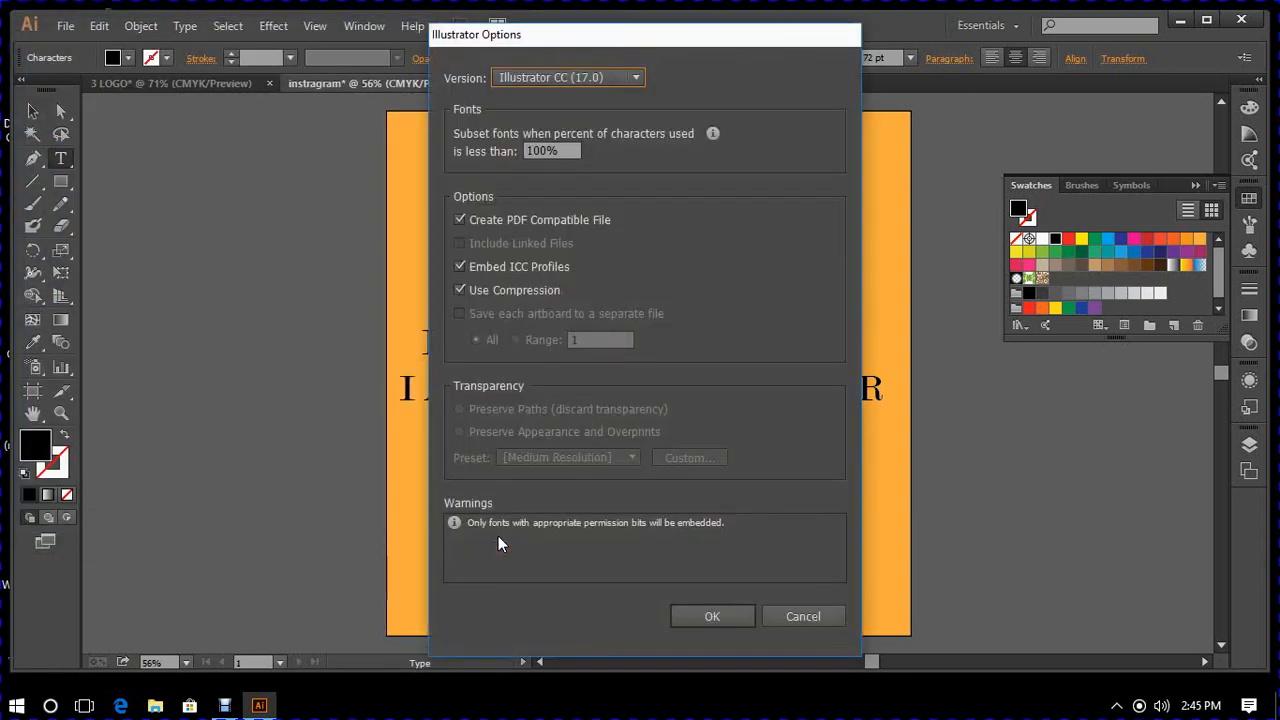
click(703, 622)
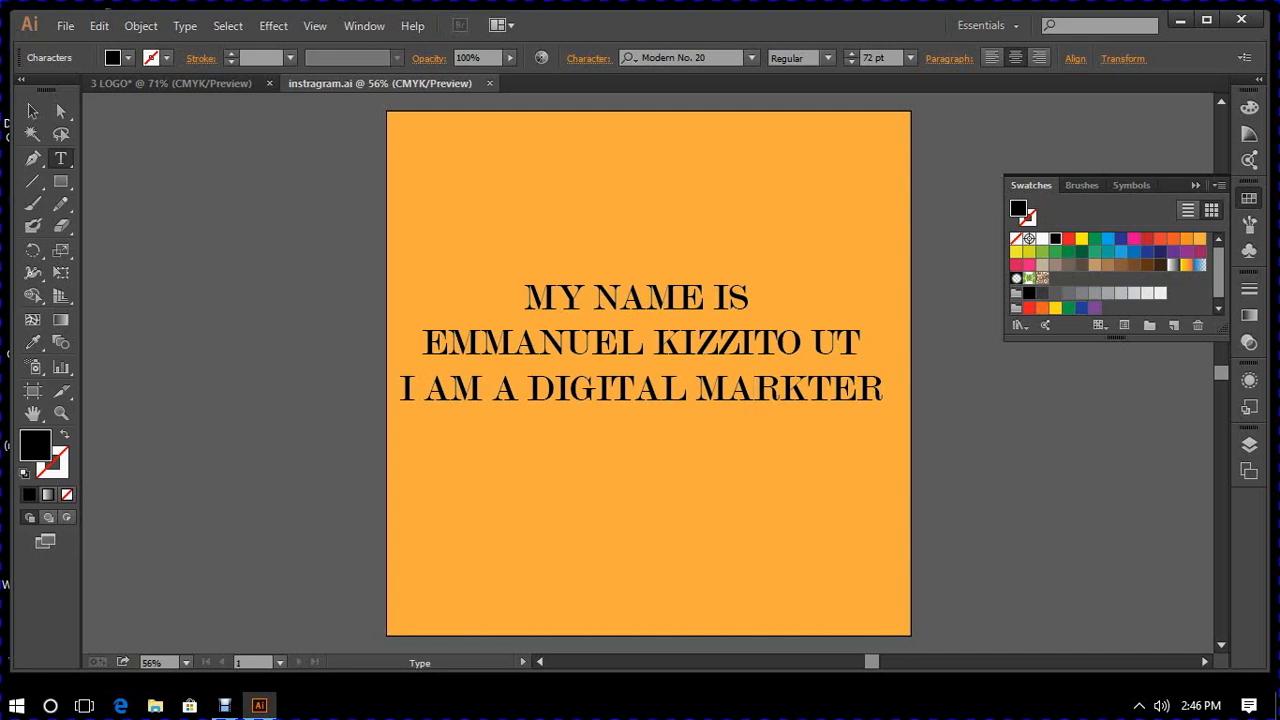
- Prepare a Save for Web export of the whole artboard as a JPEG with High quality
click(65, 26)
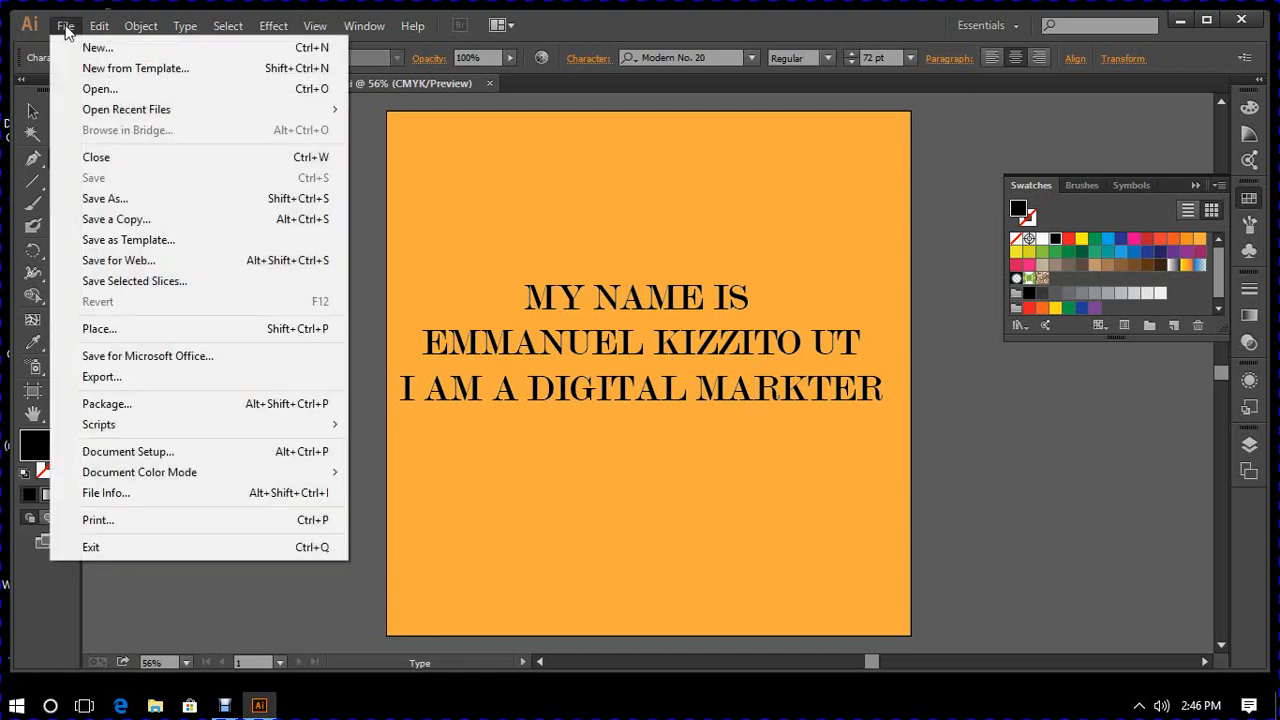
click(119, 260)
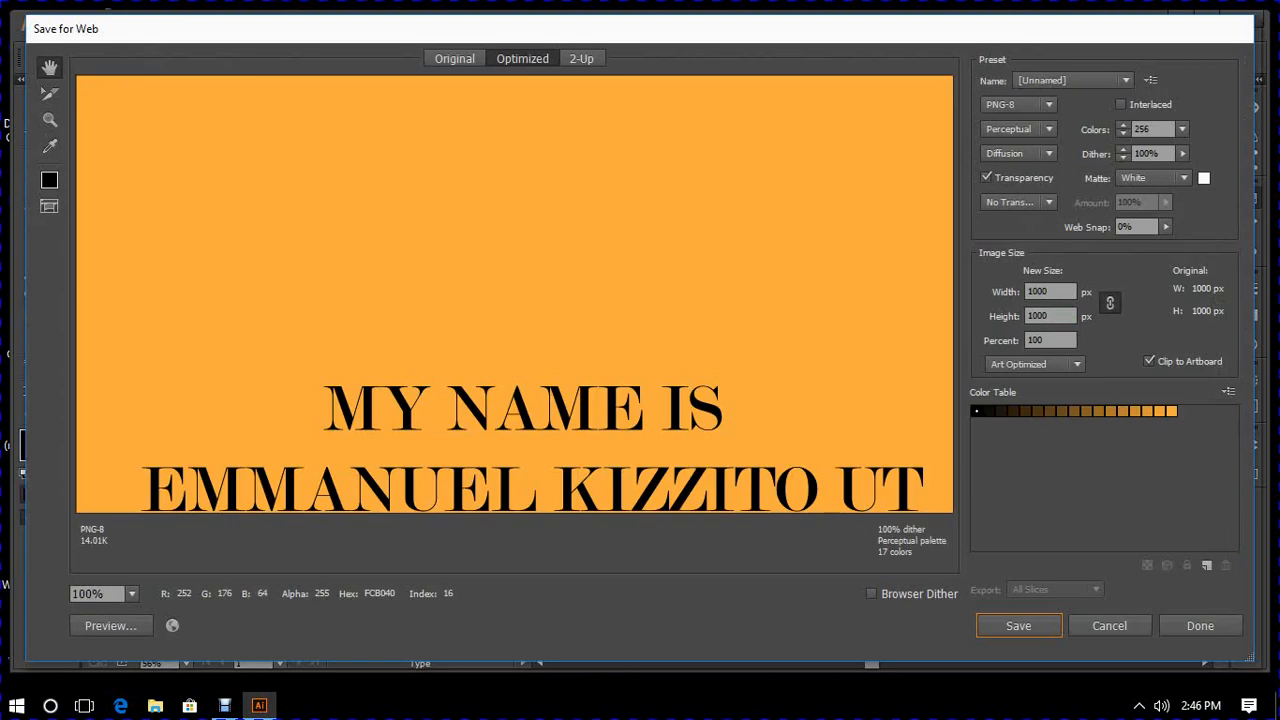
click(133, 593)
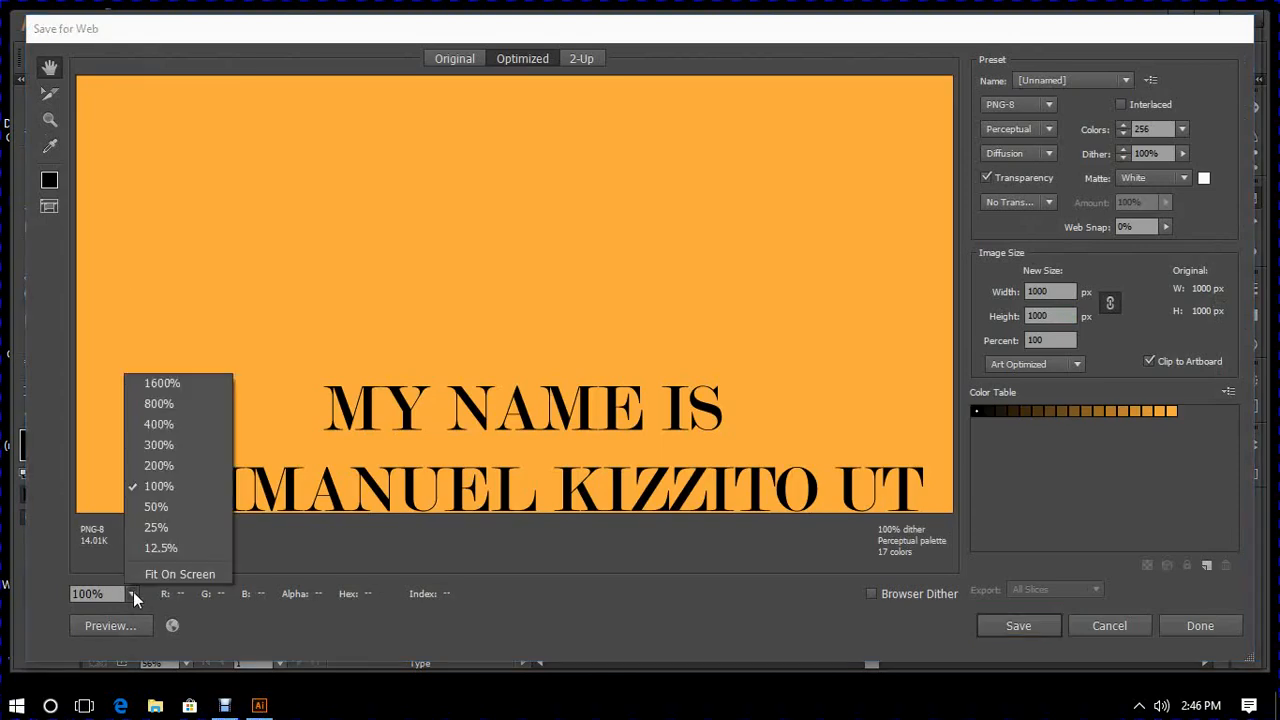
click(159, 575)
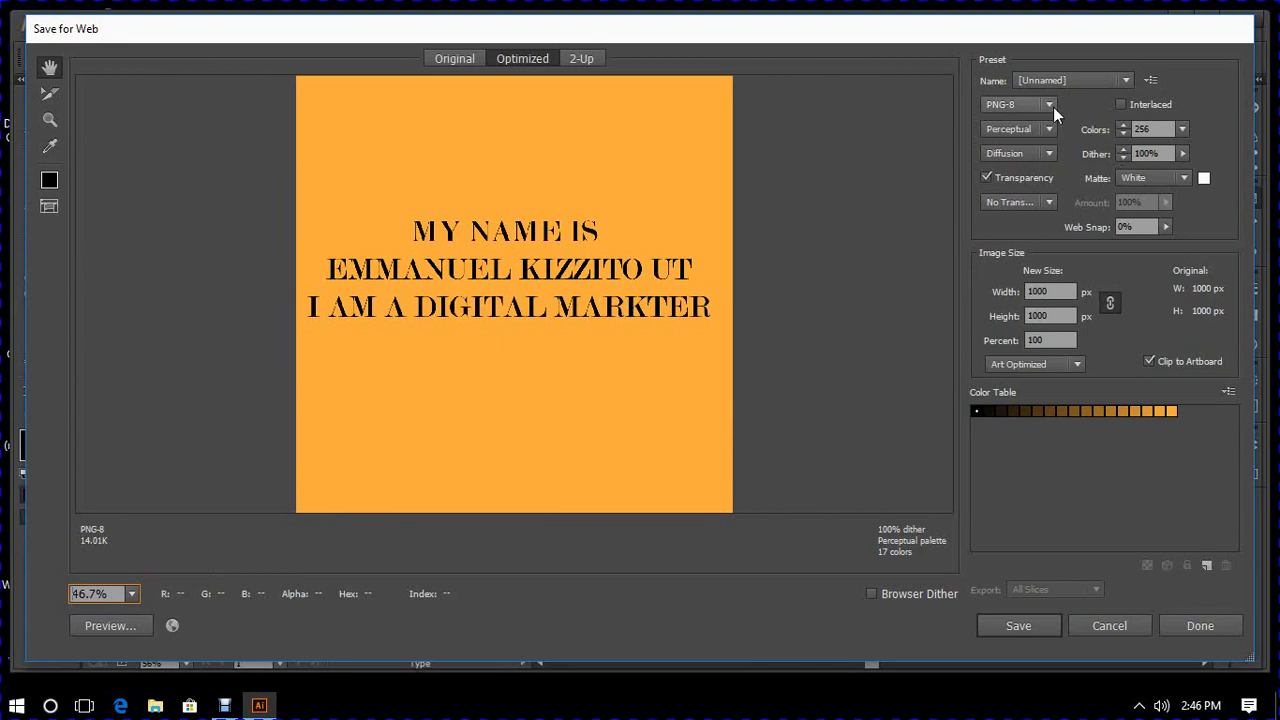
click(1078, 85)
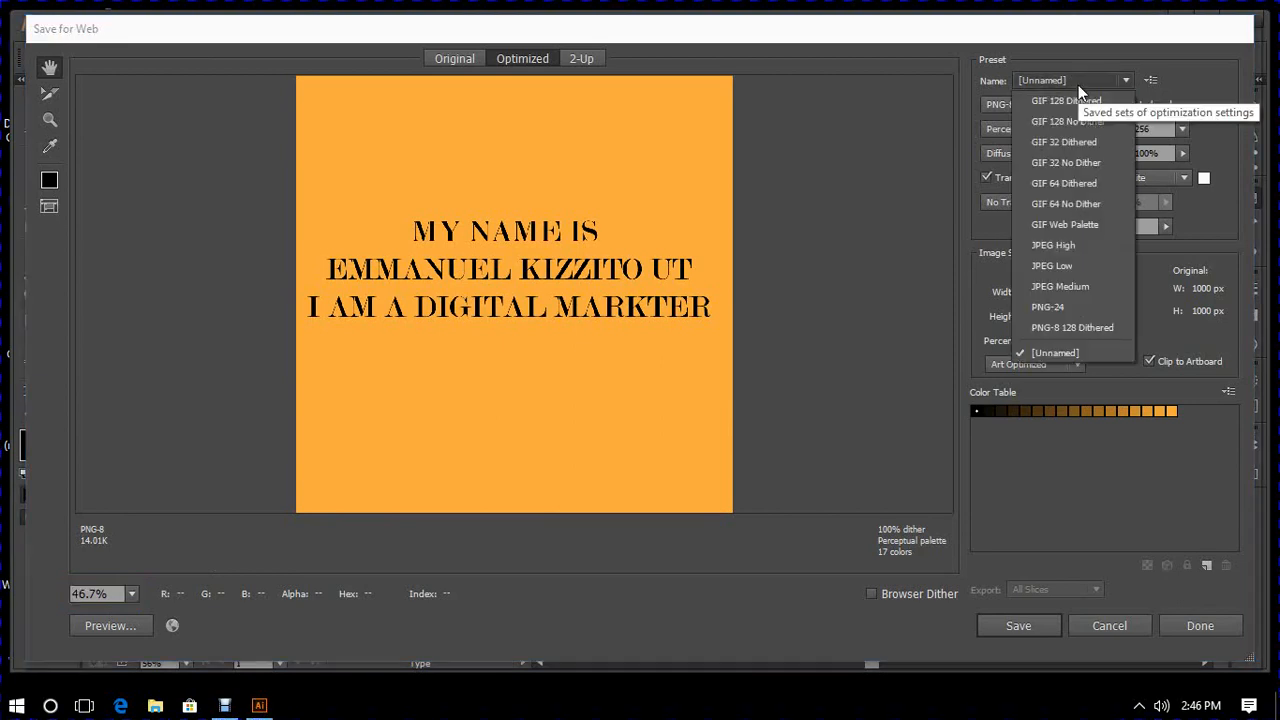
click(1078, 88)
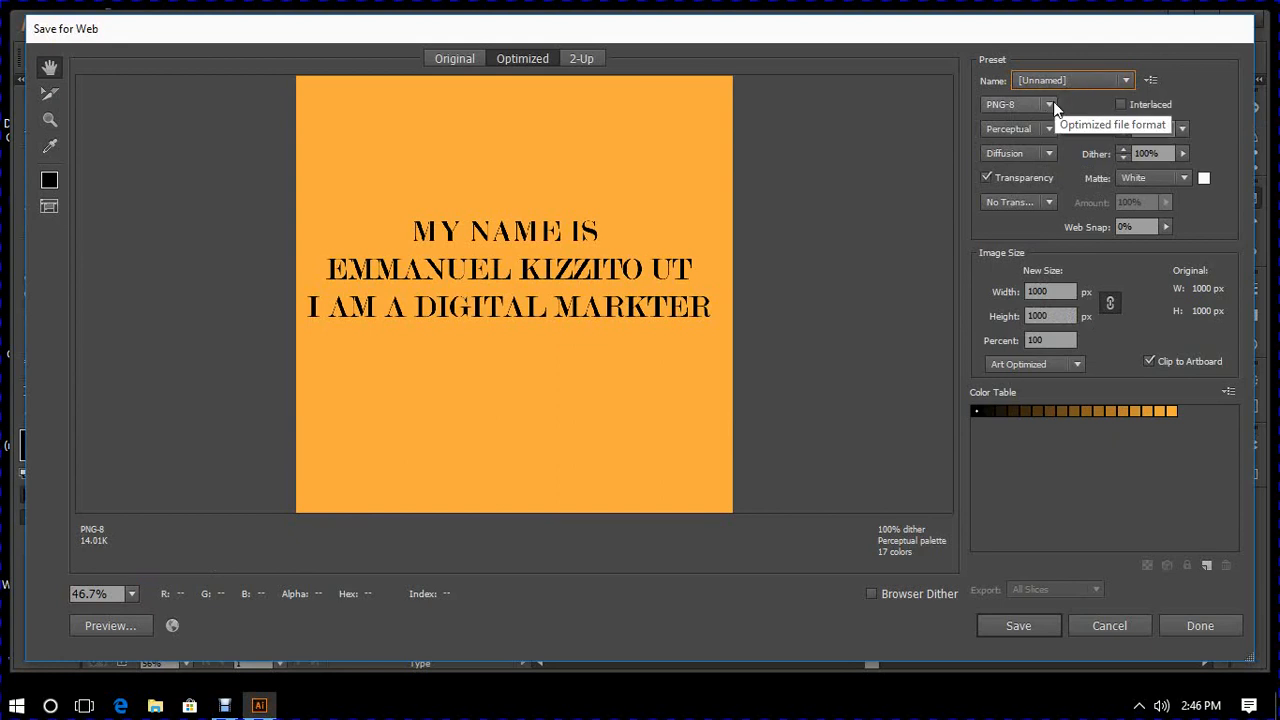
click(1051, 105)
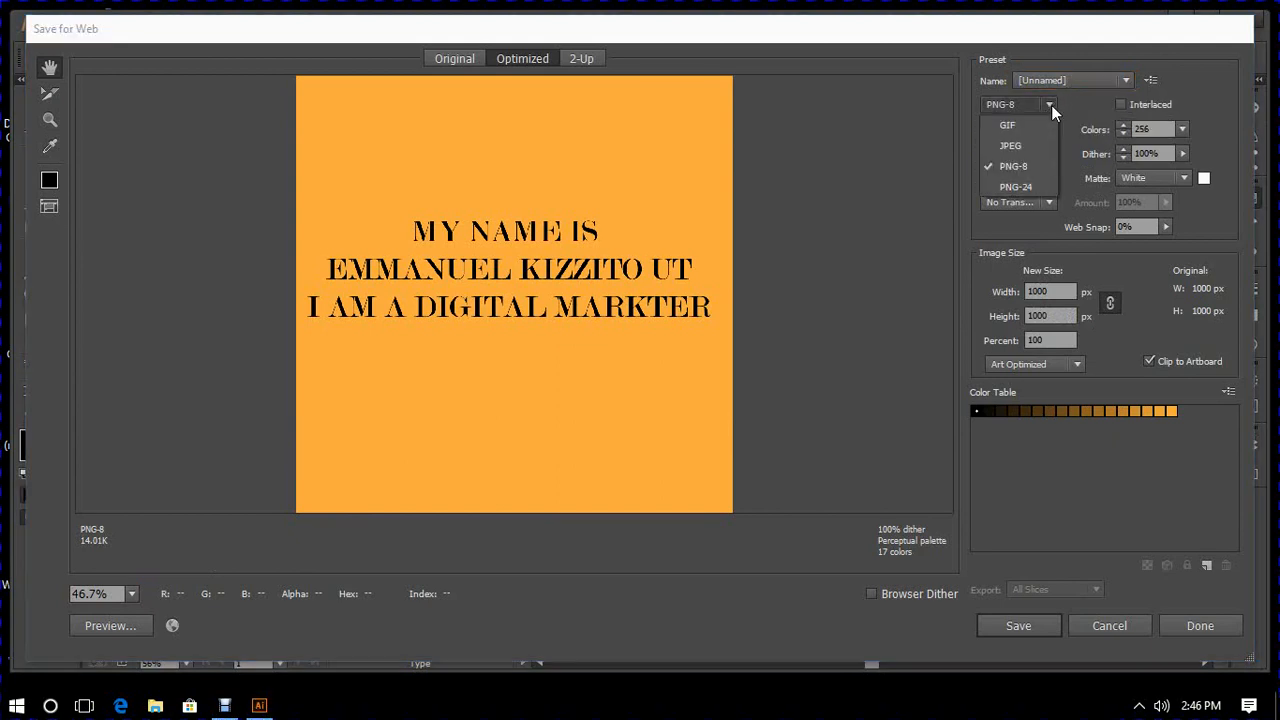
click(1019, 145)
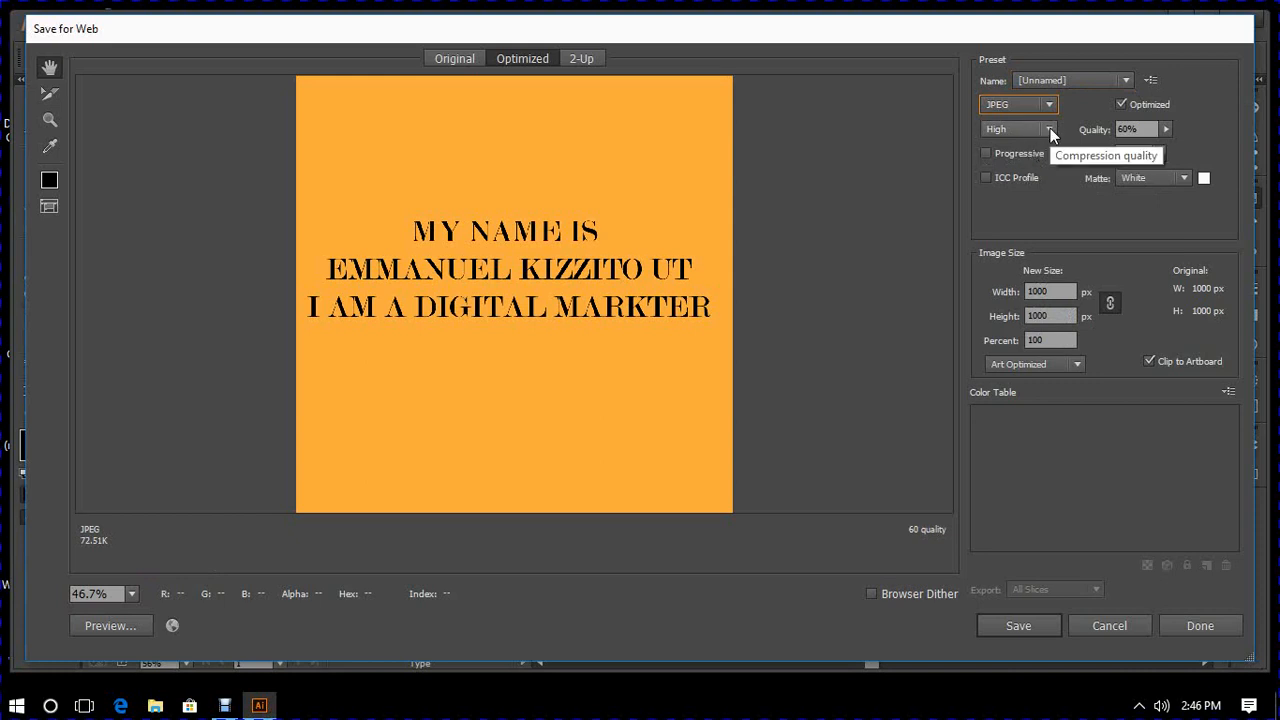
click(1050, 130)
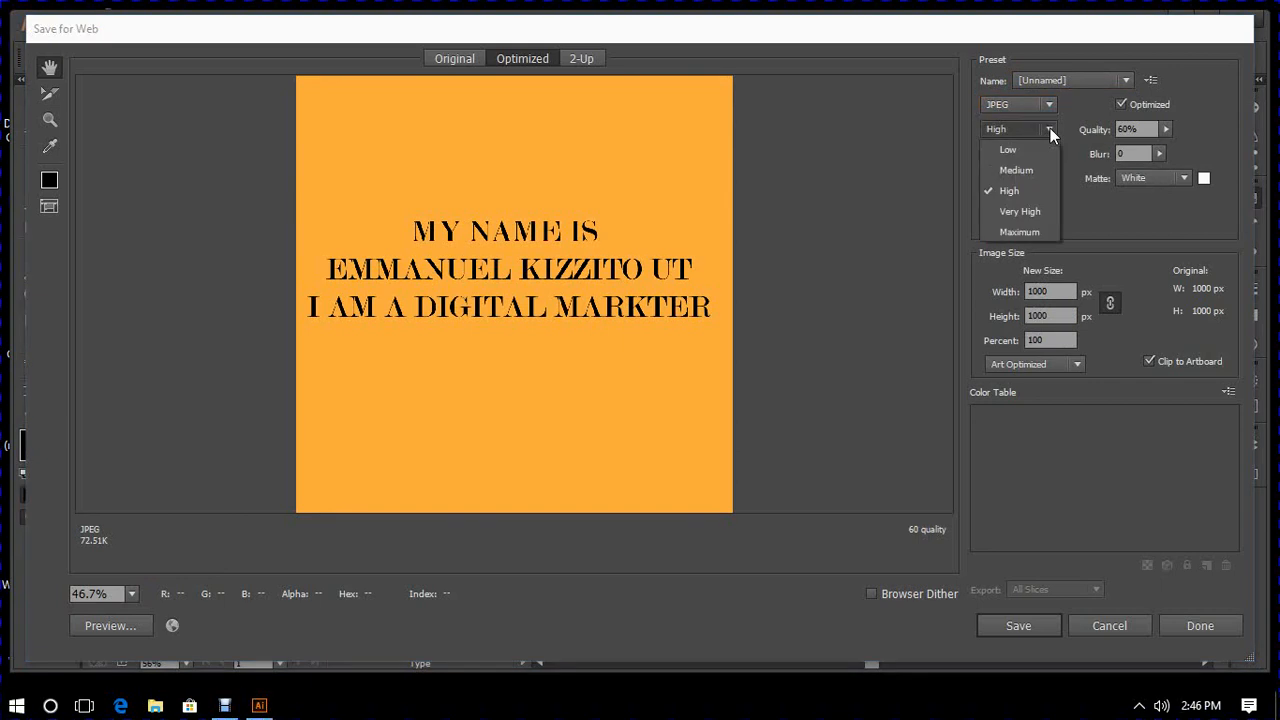
click(1074, 197)
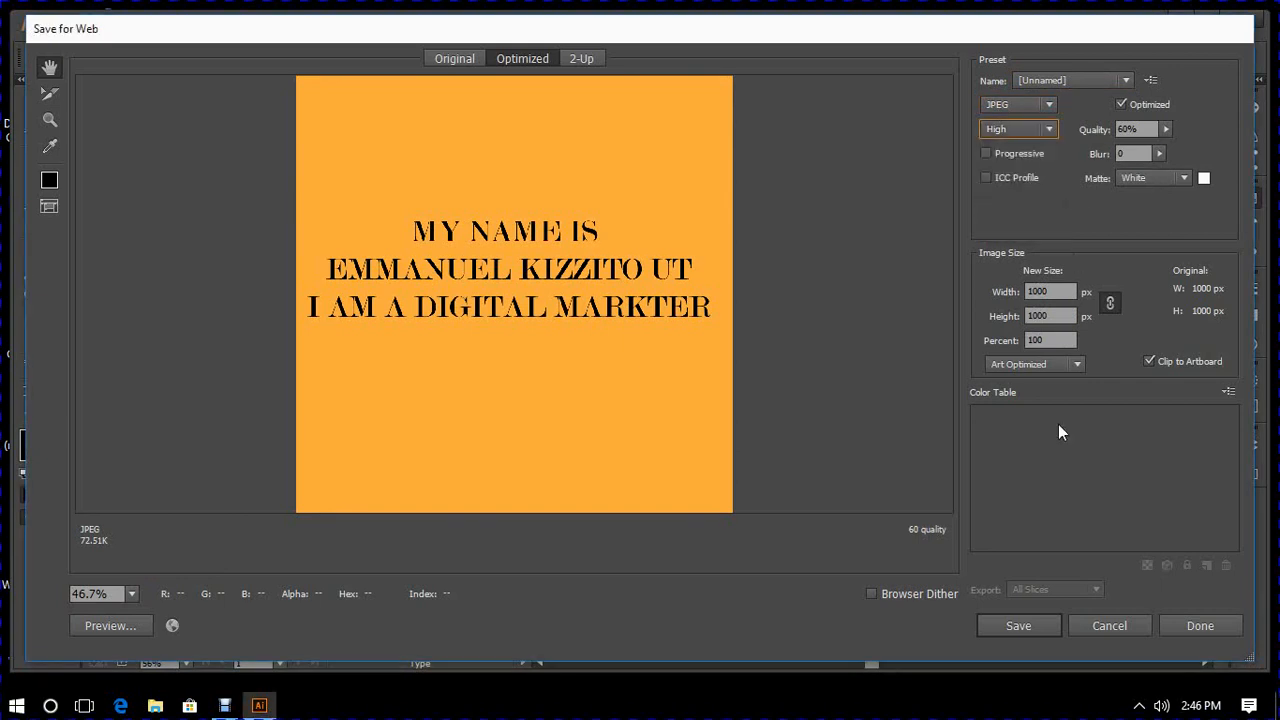
- Save the exported JPEG to the Desktop as "instragram POST" and bring the desktop into view
click(1013, 630)
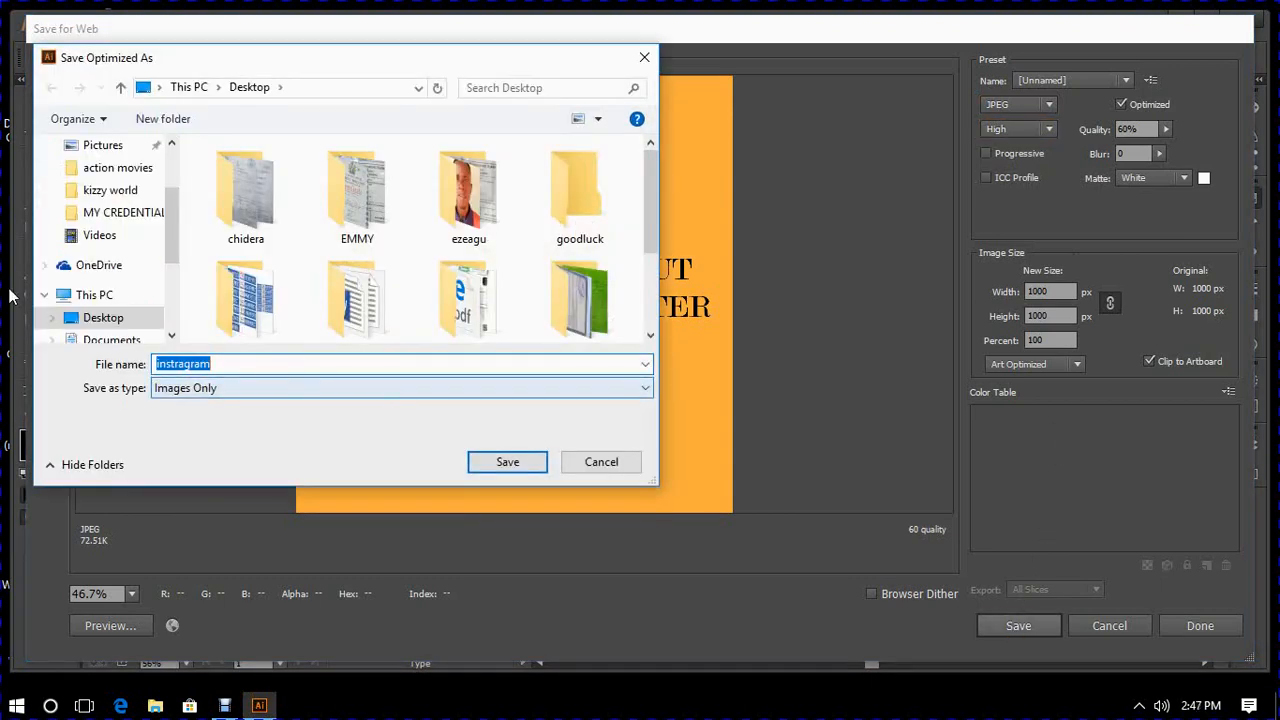
click(305, 364)
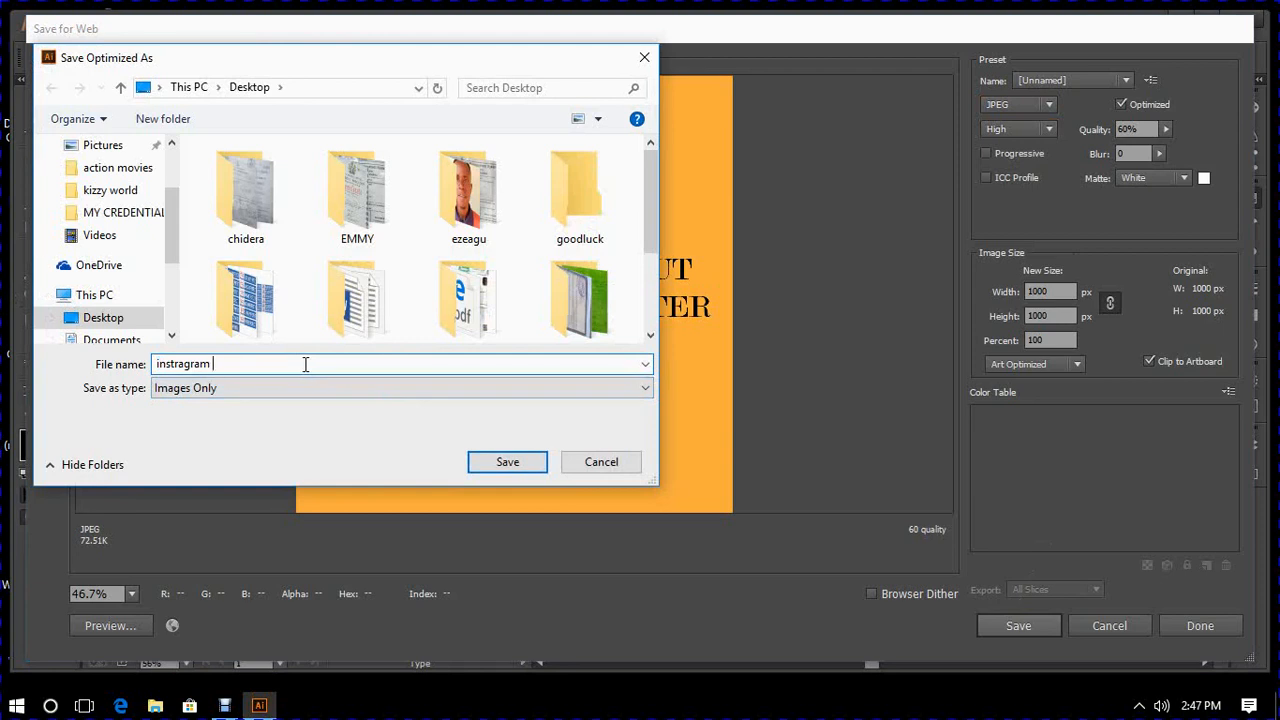
text(POST)
click(508, 464)
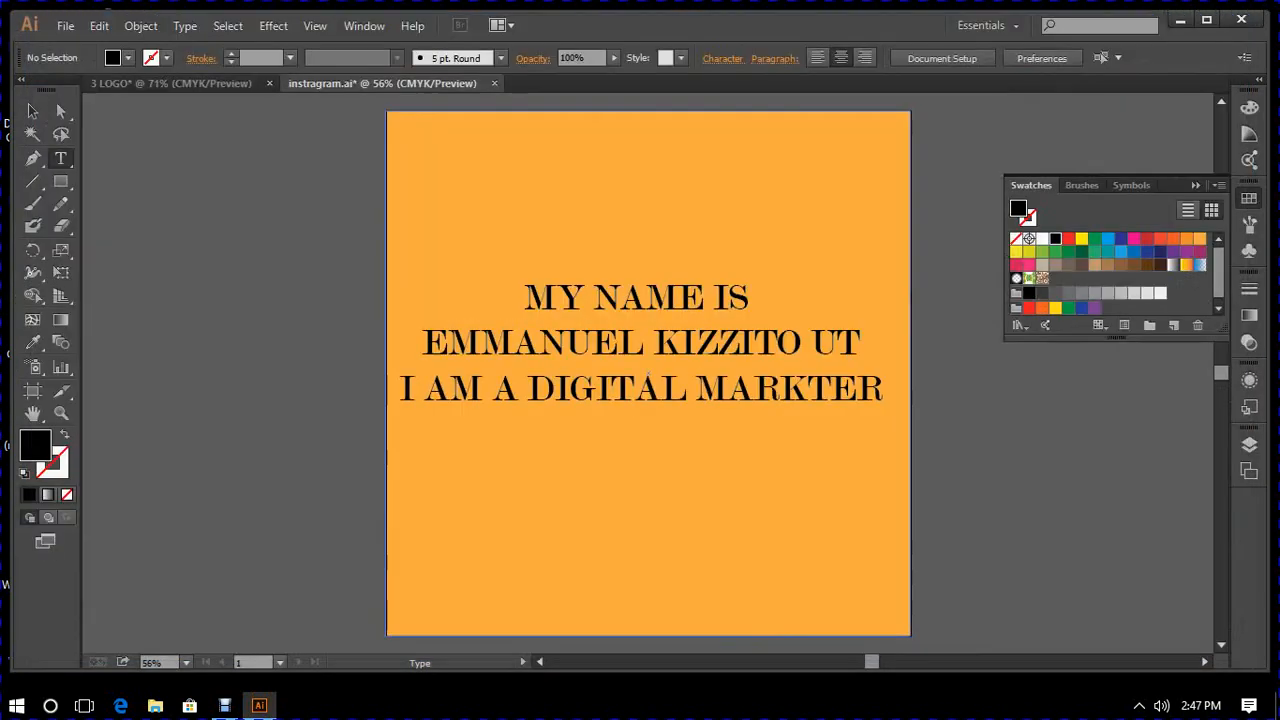
click(1183, 20)
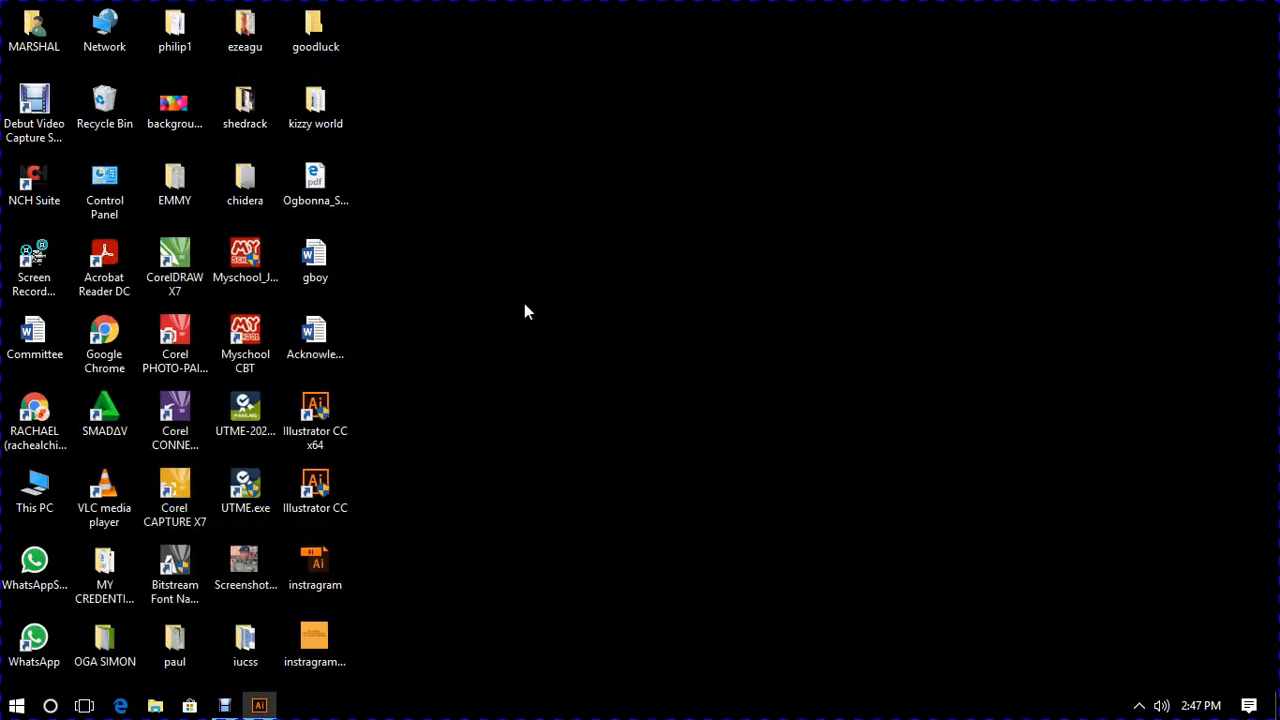
- Check the exported instragram-POST image in the photo viewer, close it, and return to Illustrator
double_click(314, 632)
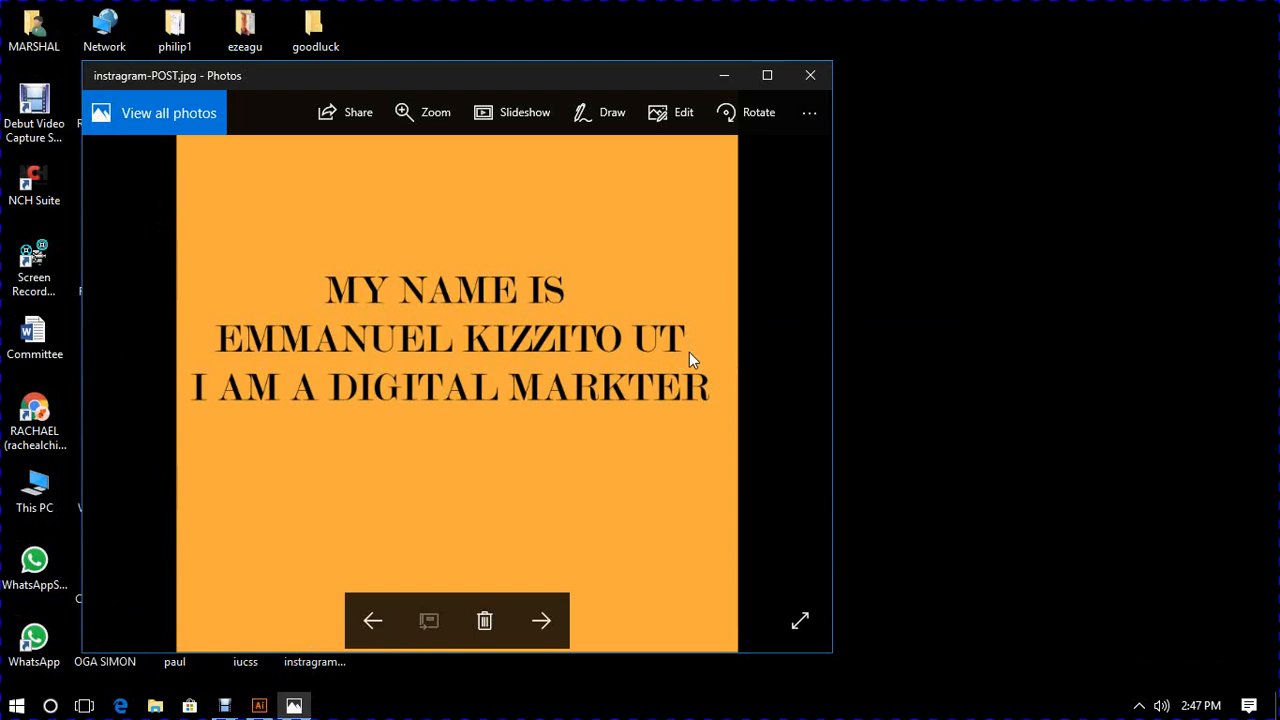
click(818, 79)
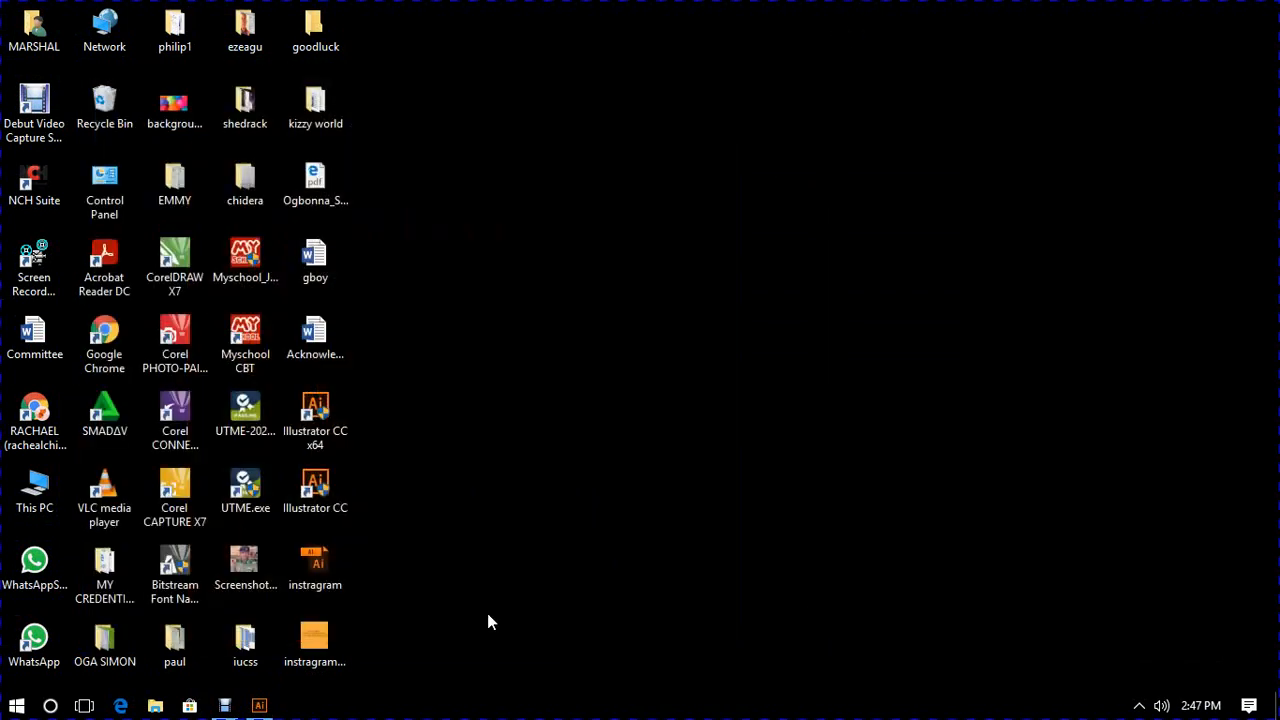
click(260, 706)
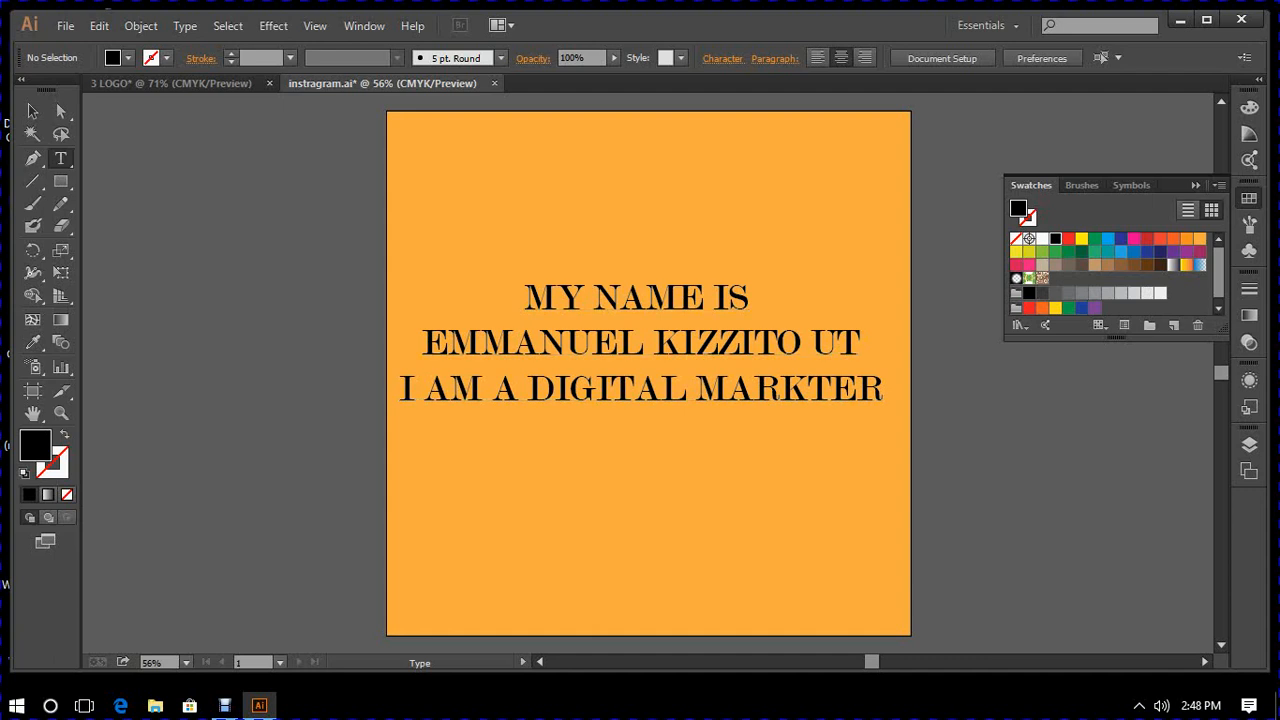
- Delete the orange background square from behind the introduction text
click(32, 111)
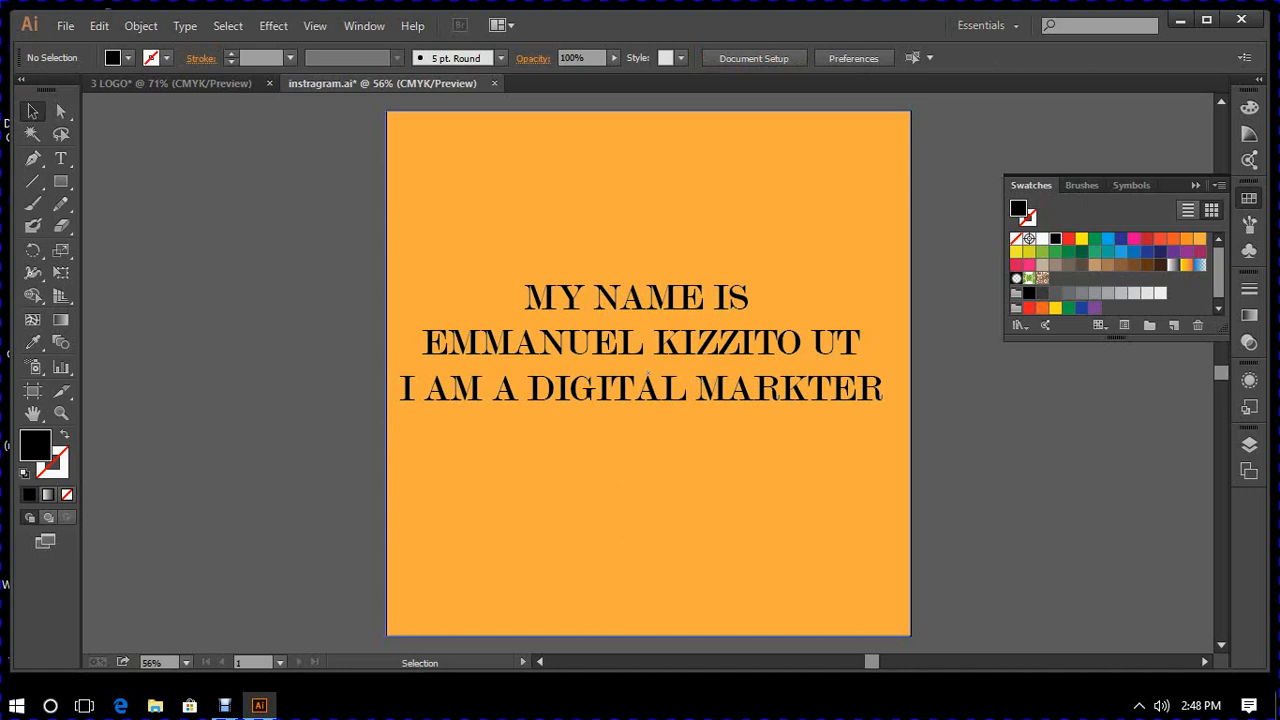
drag(510, 145, 551, 183)
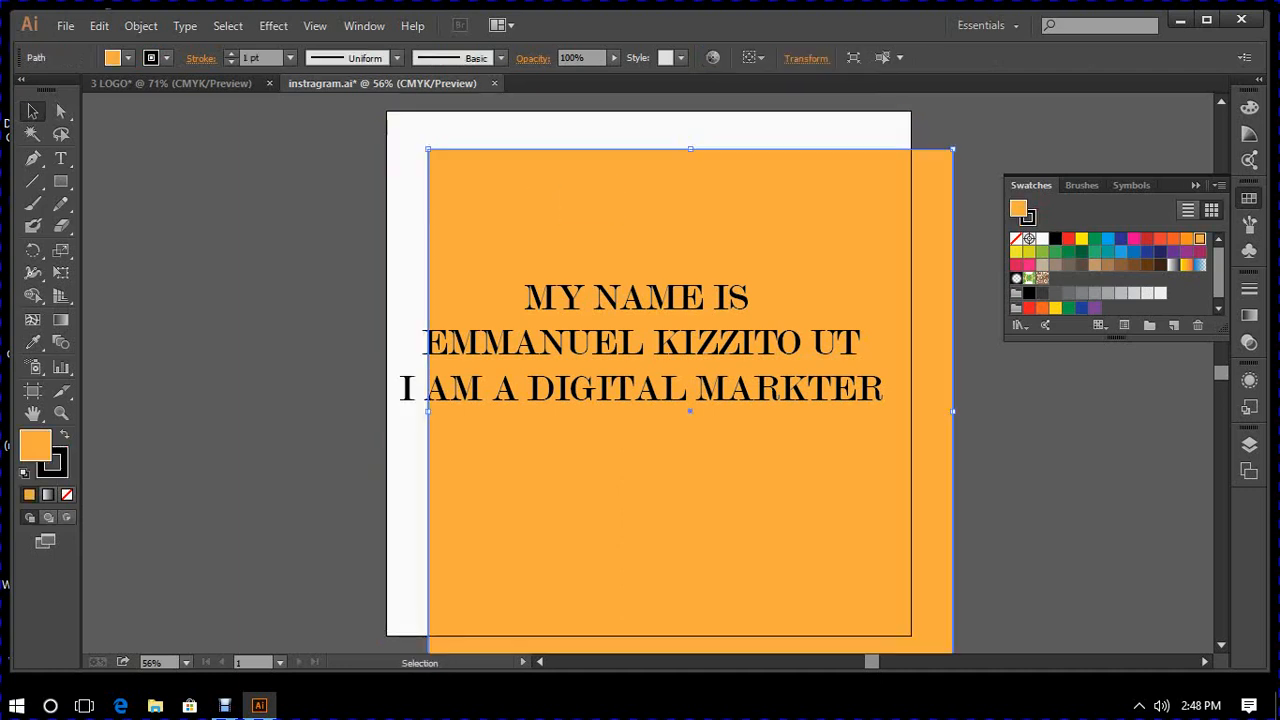
key(Delete)
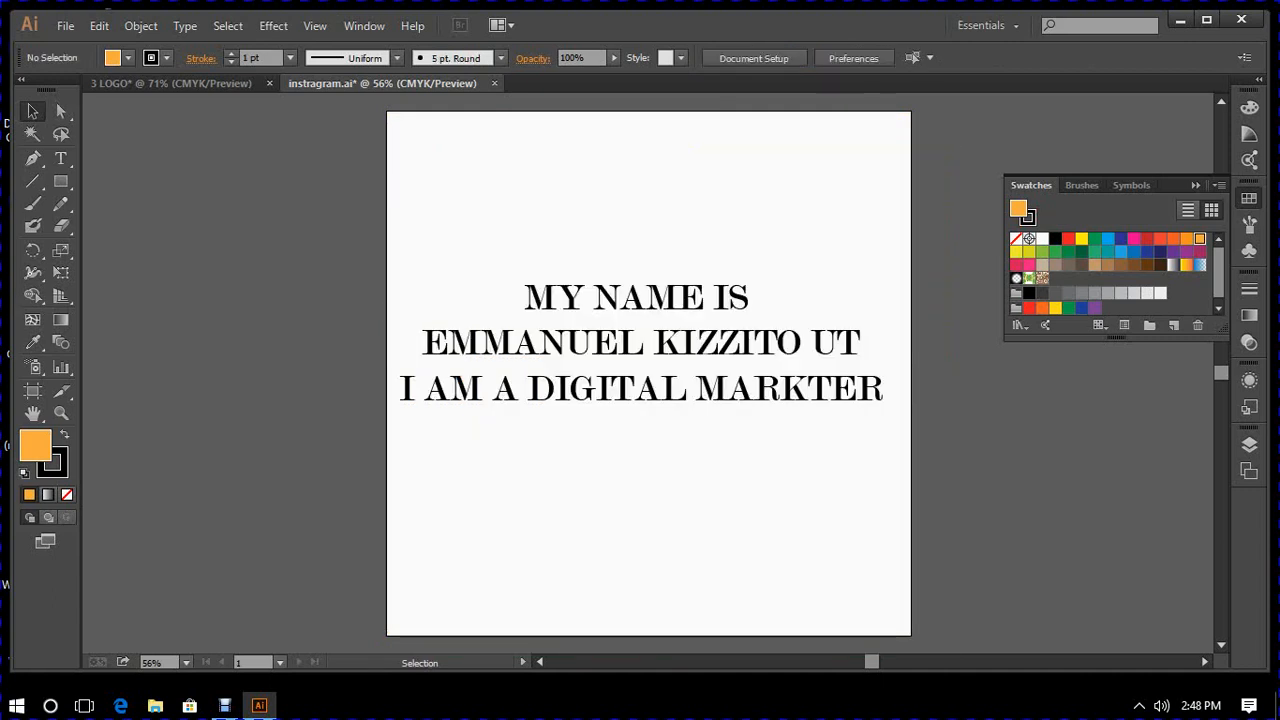
- Prepare a Save for Web export of the text-only artboard as PNG-24, with the preview fitted on screen
click(68, 31)
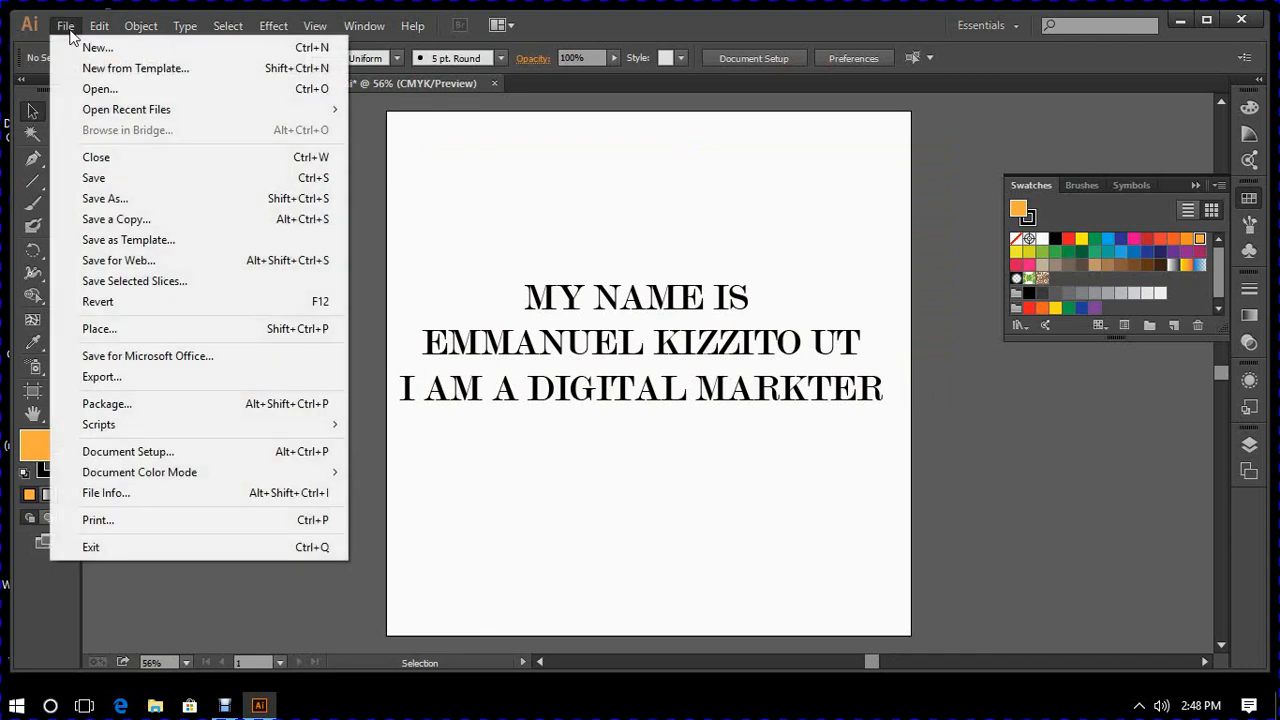
click(116, 260)
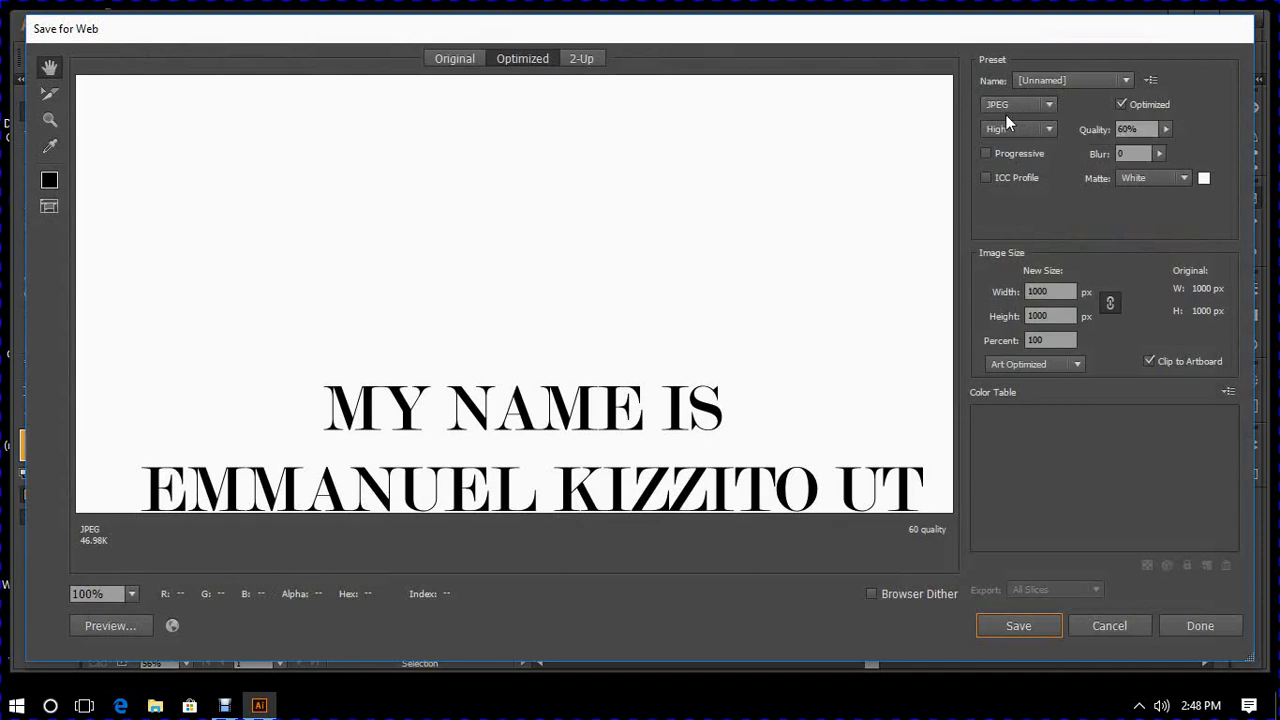
click(132, 590)
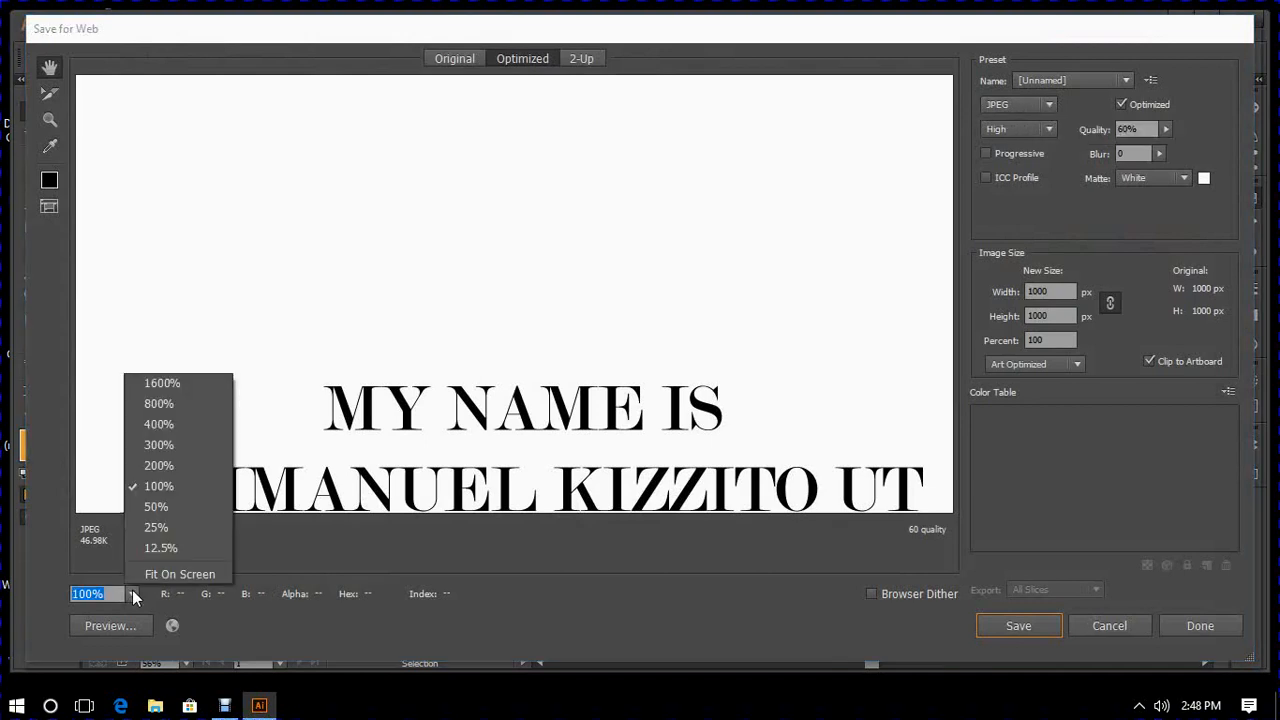
click(171, 573)
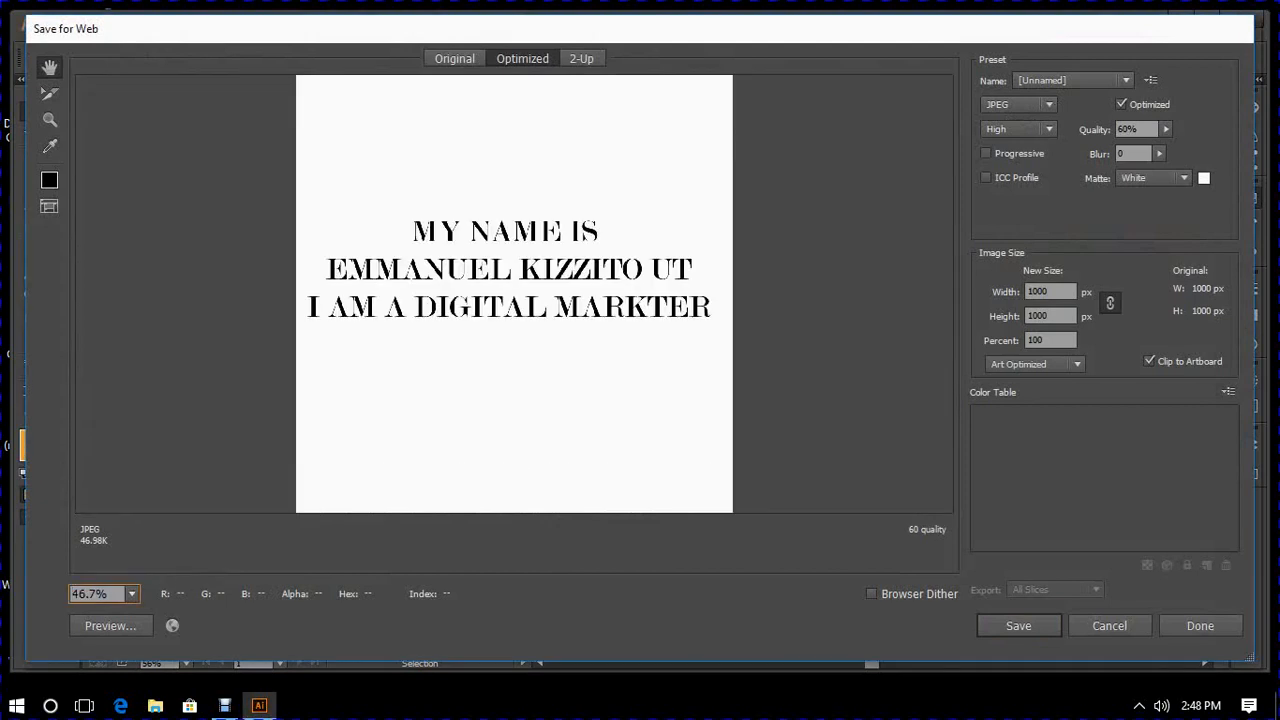
click(1049, 104)
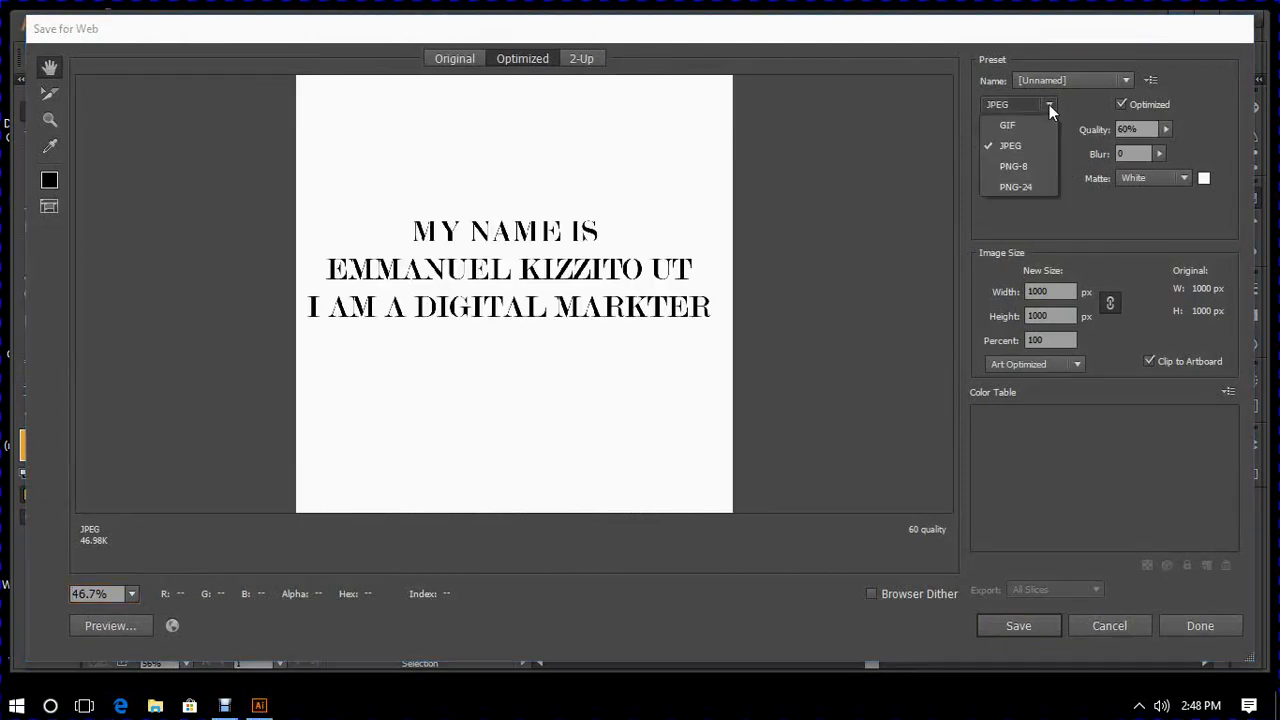
click(1018, 189)
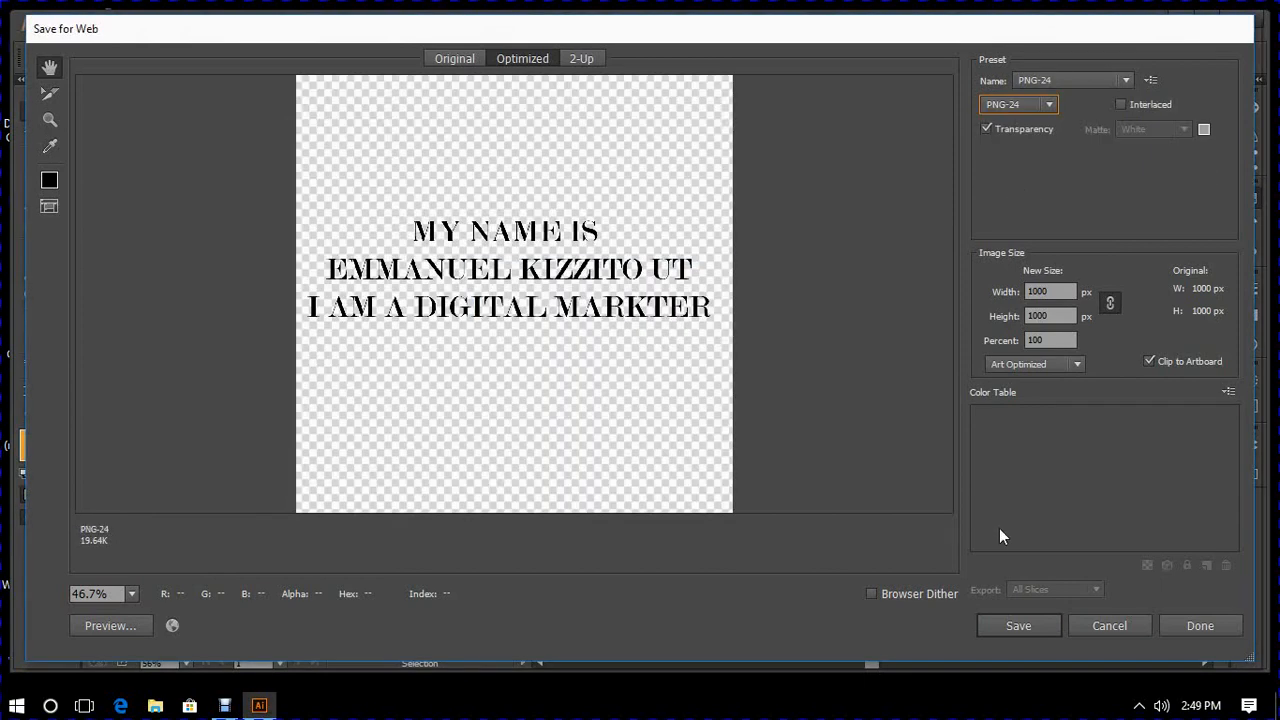
- Save the PNG-24 export to the Desktop under the file name "instragram T"
click(1016, 624)
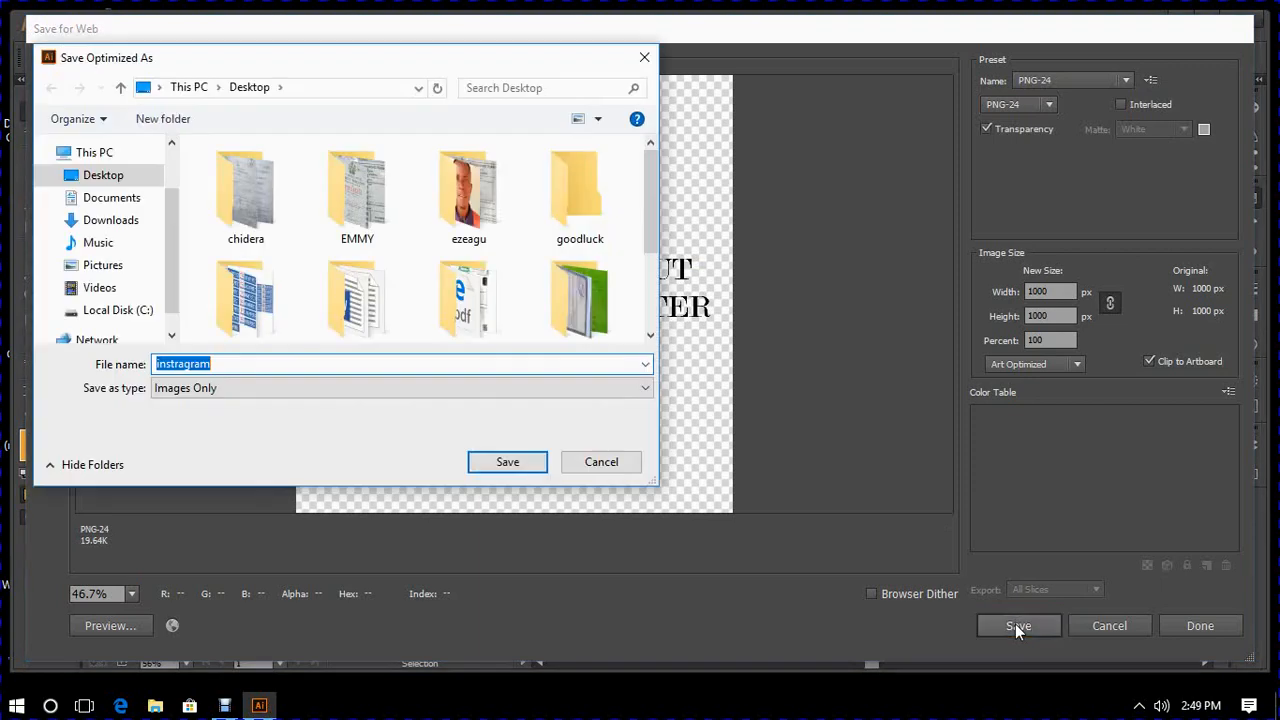
click(220, 364)
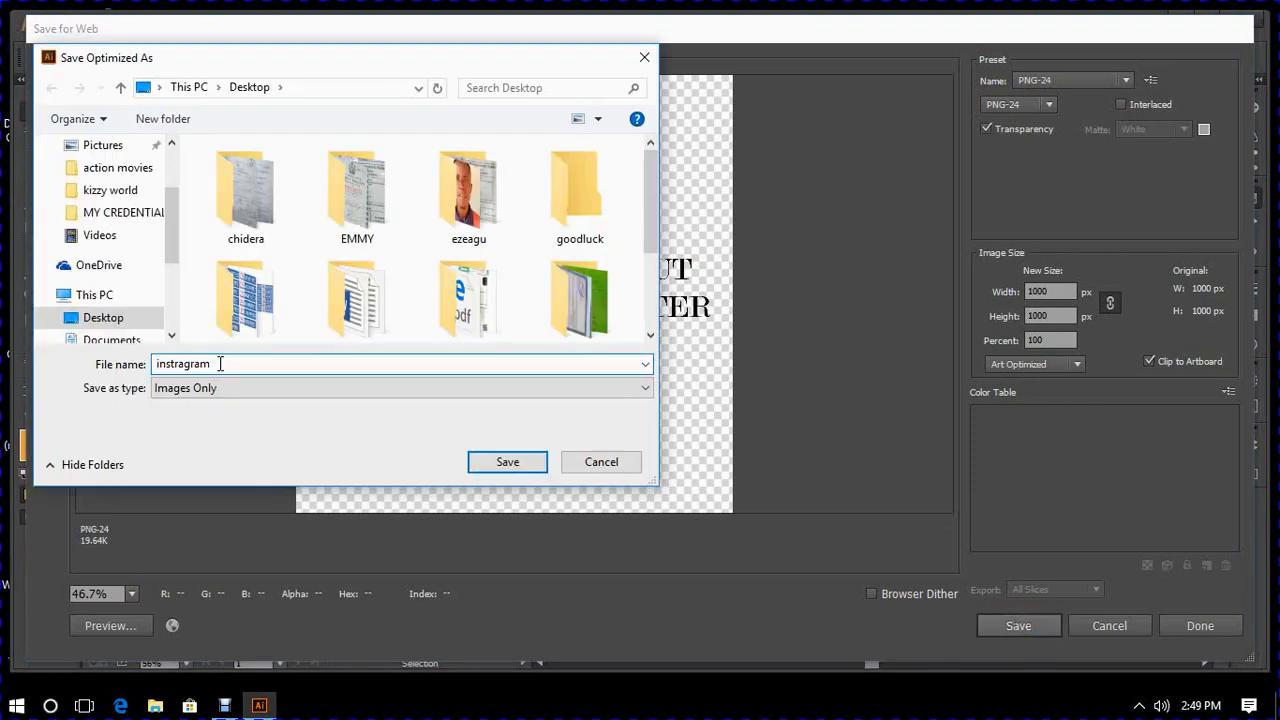
key(XF86AudioMute)
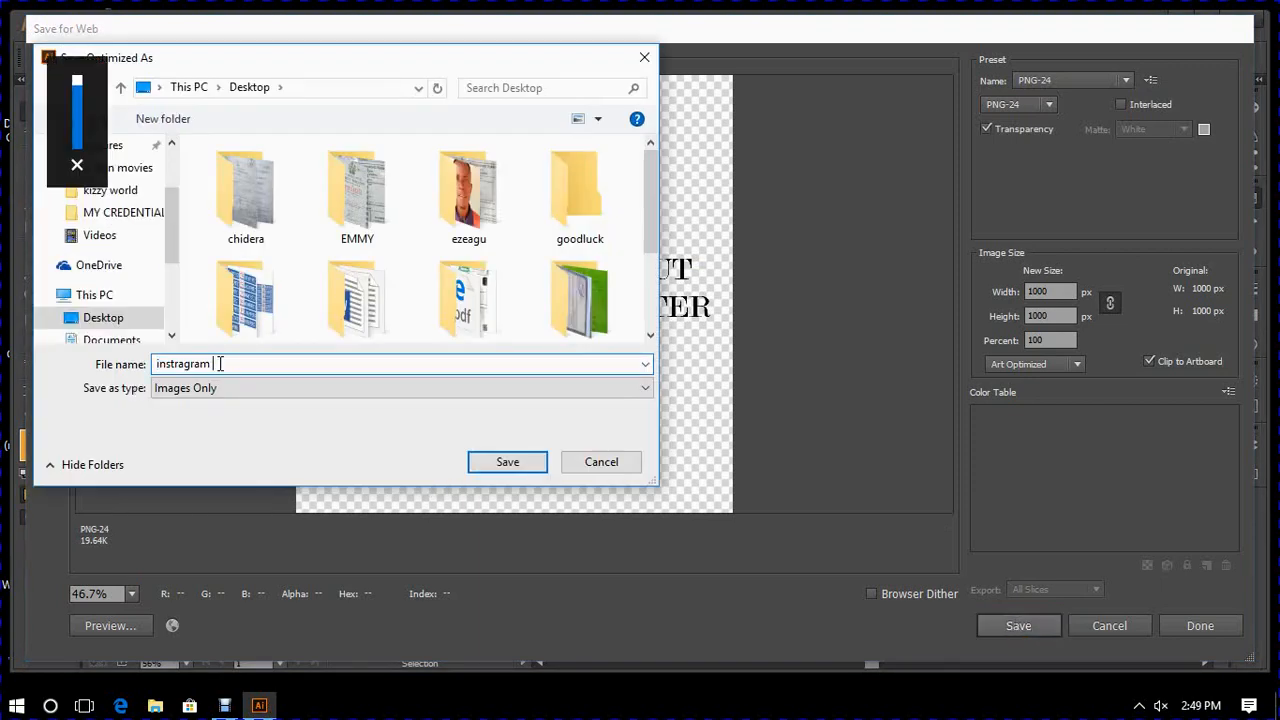
text(T)
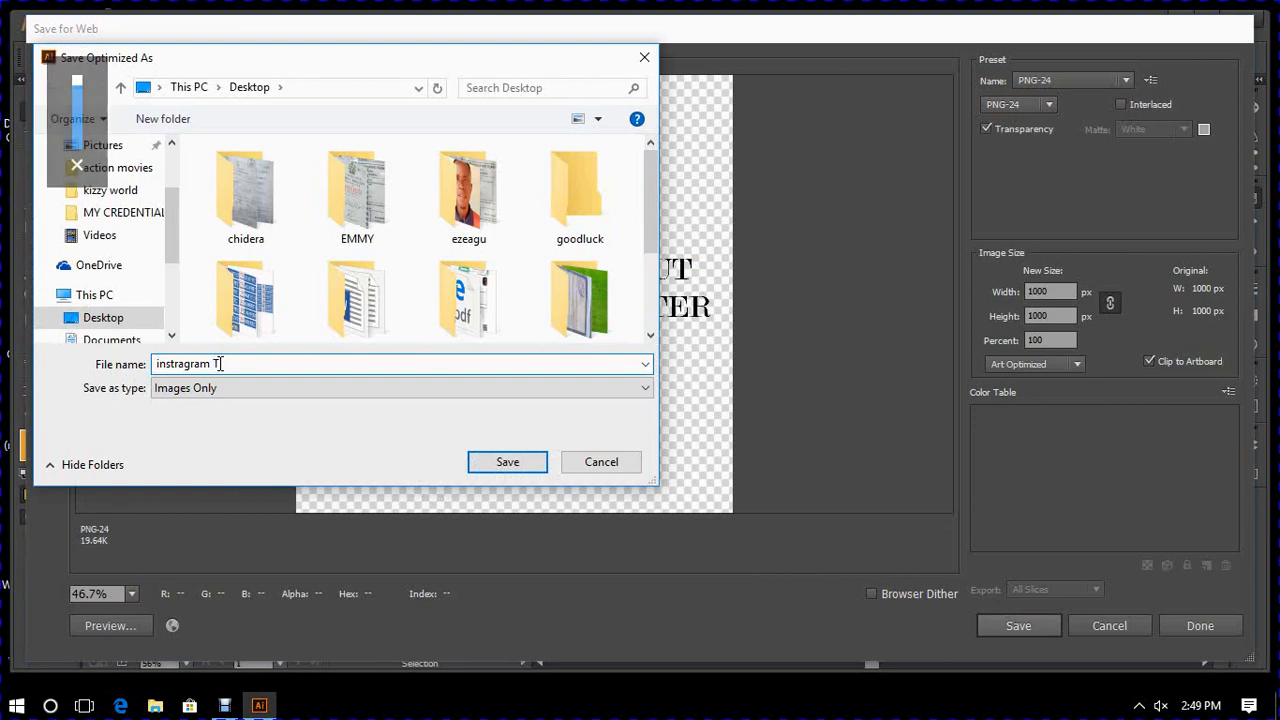
click(506, 463)
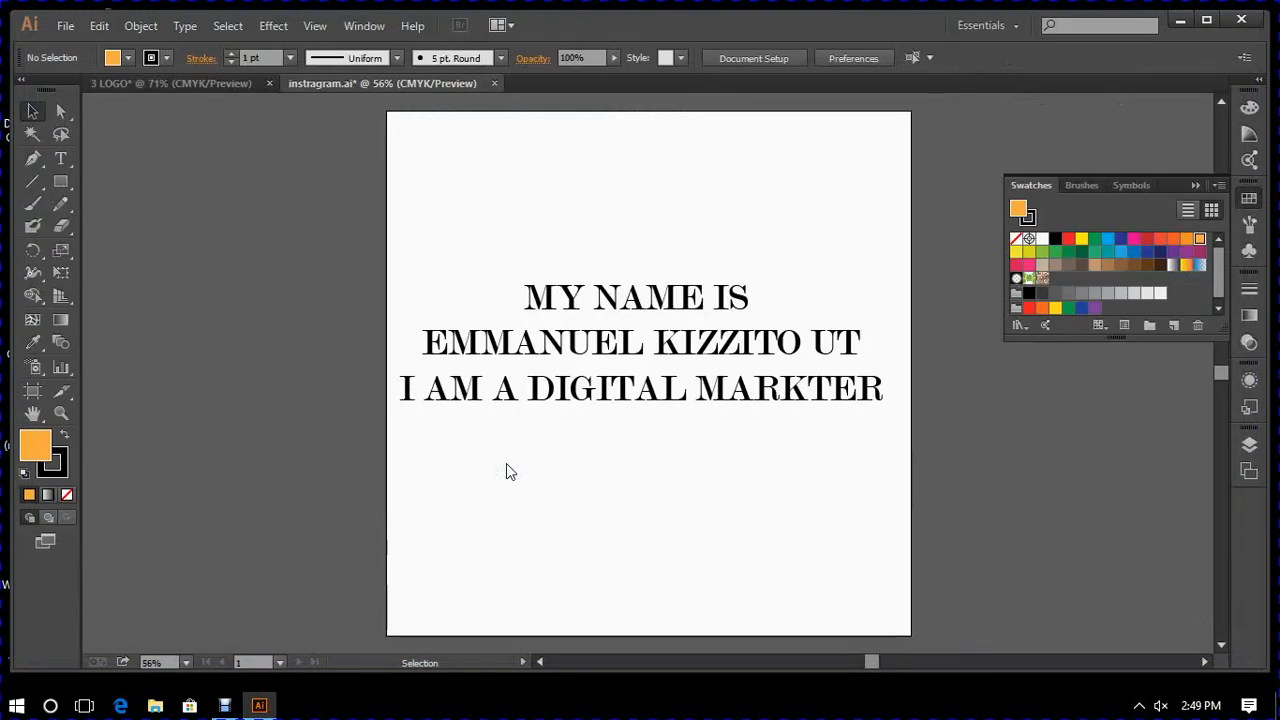
- Inspect the exported instragram-T image from the desktop in the photo viewer, close it, and return to Illustrator
click(1180, 21)
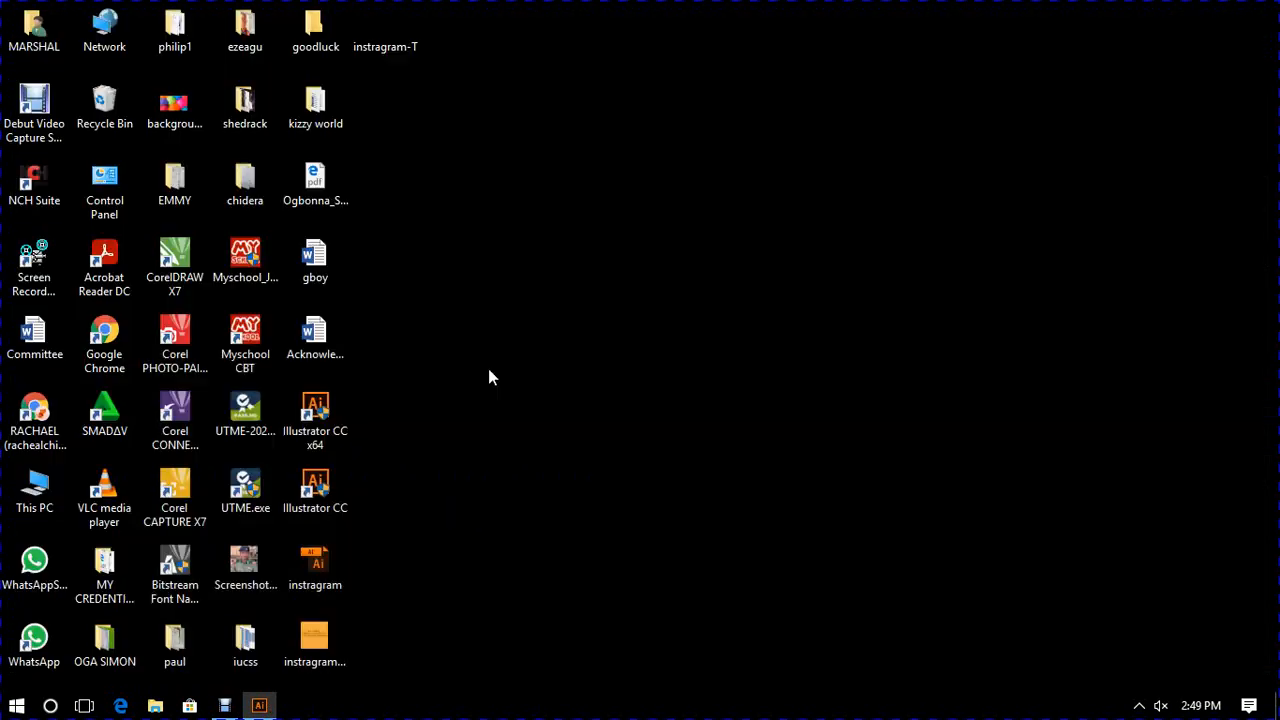
double_click(390, 35)
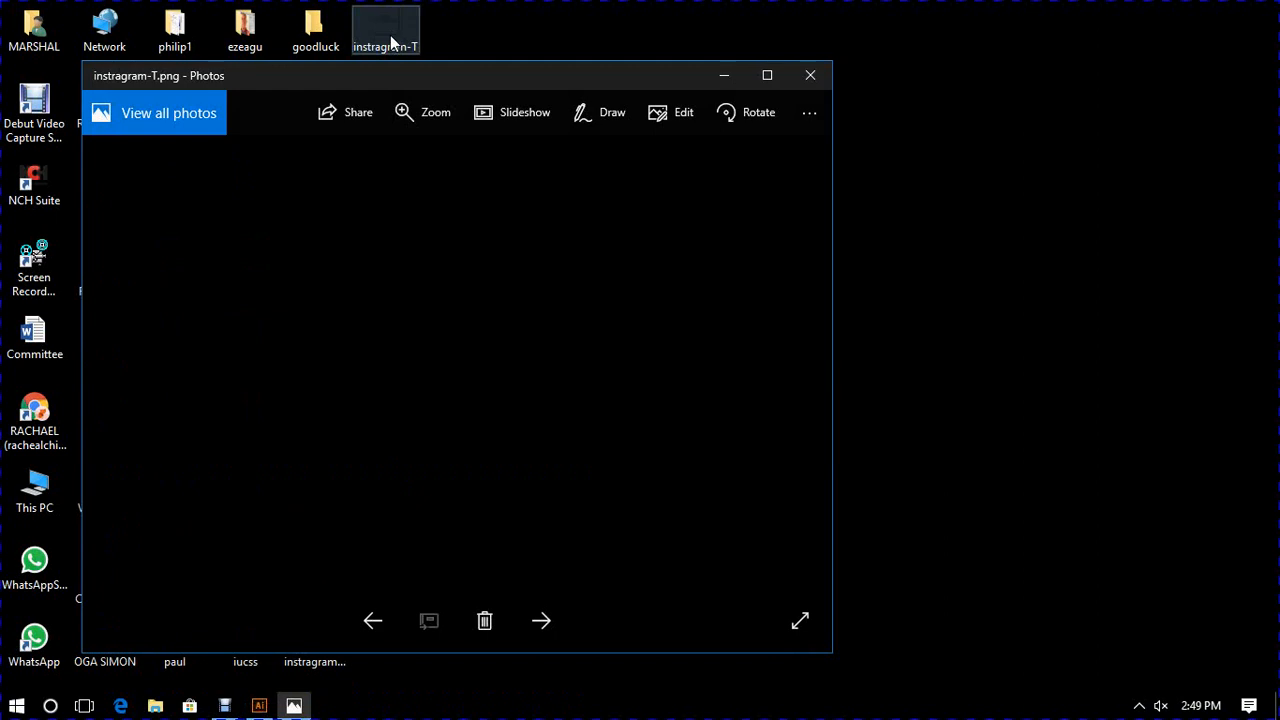
click(810, 76)
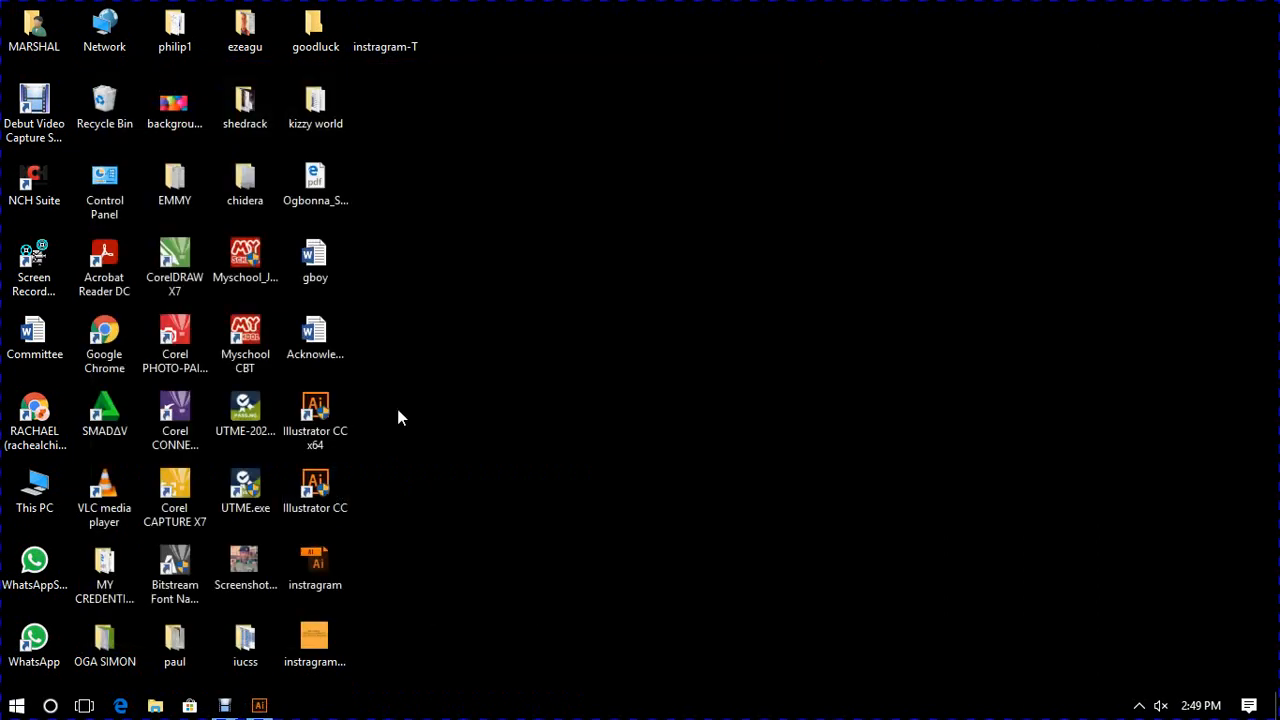
click(313, 648)
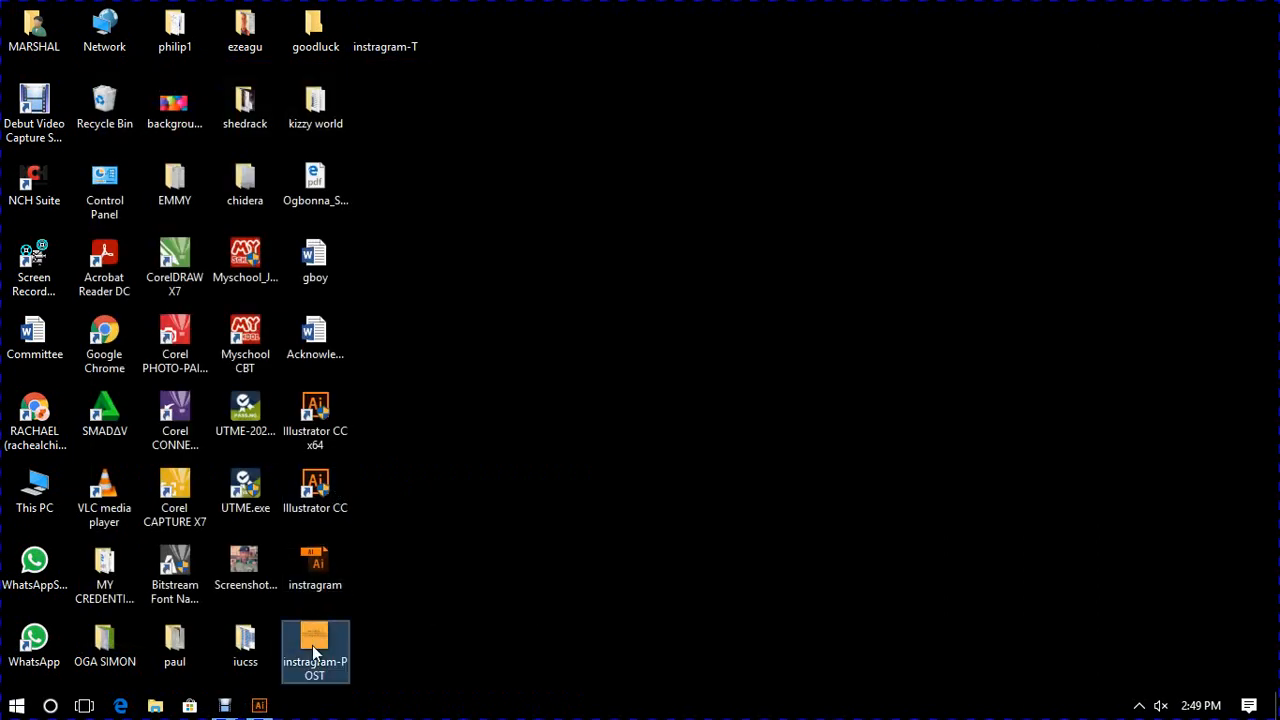
click(256, 708)
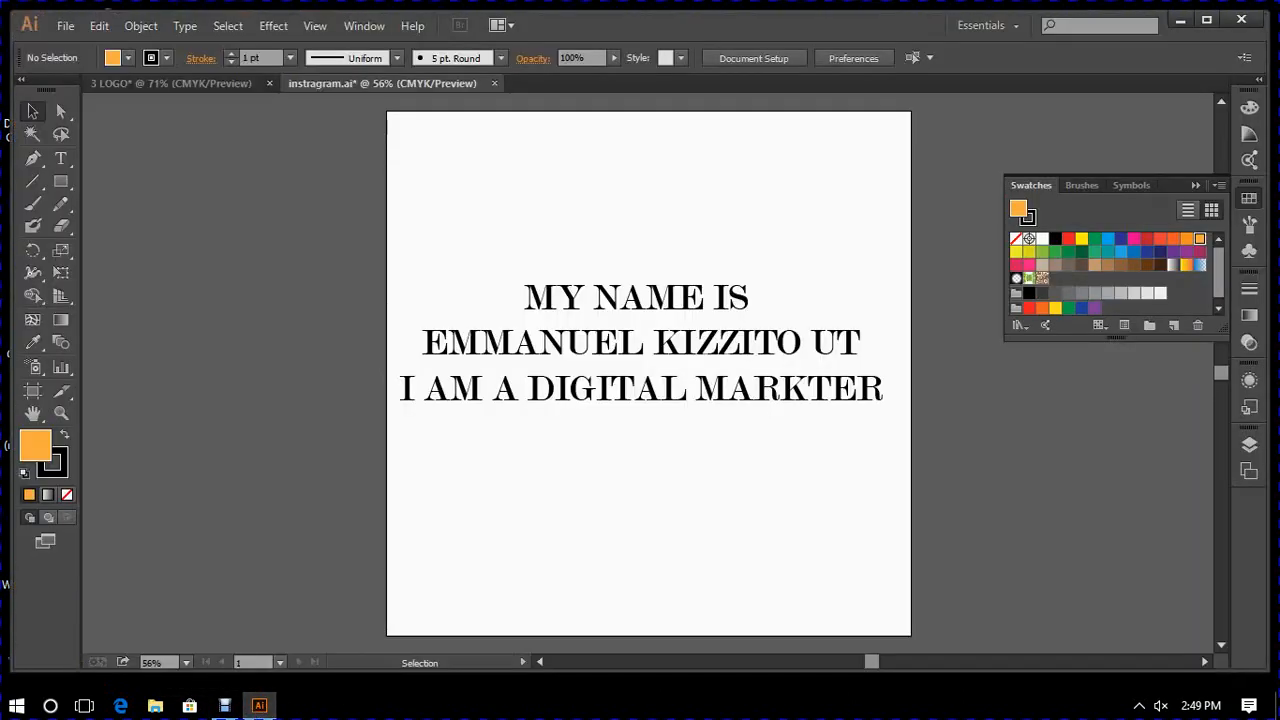
click(1180, 23)
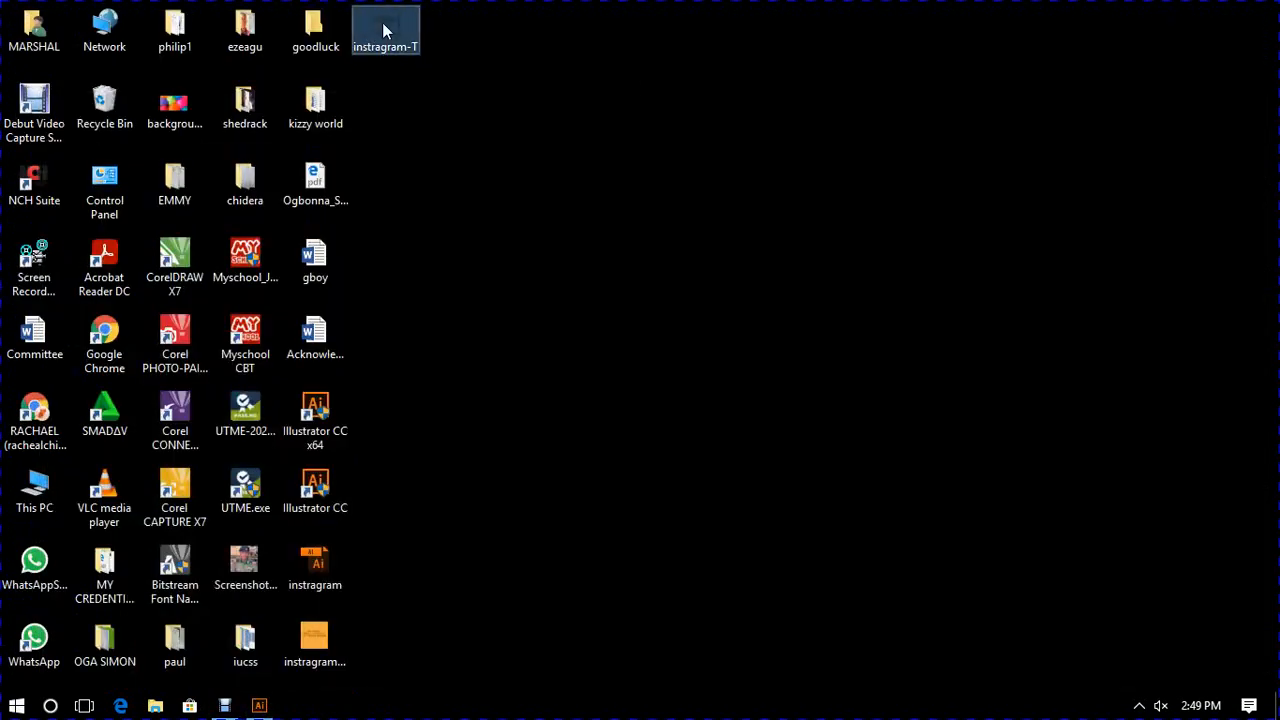
double_click(383, 27)
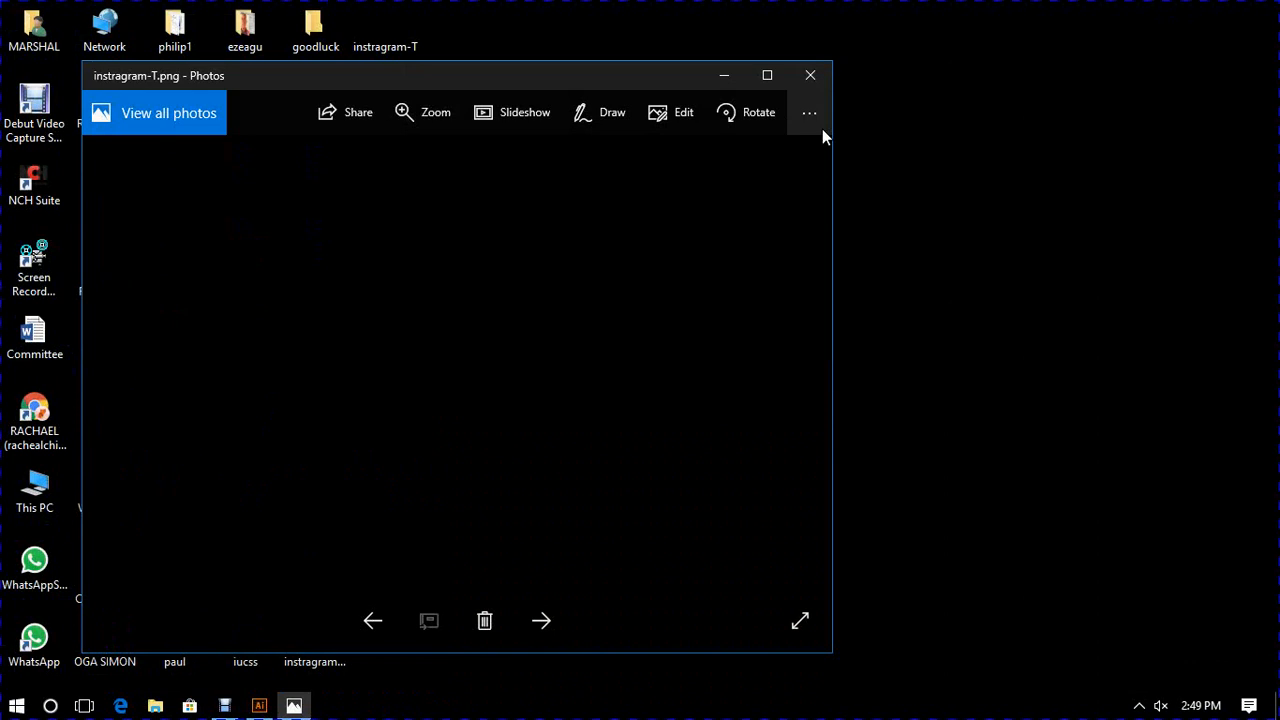
click(810, 75)
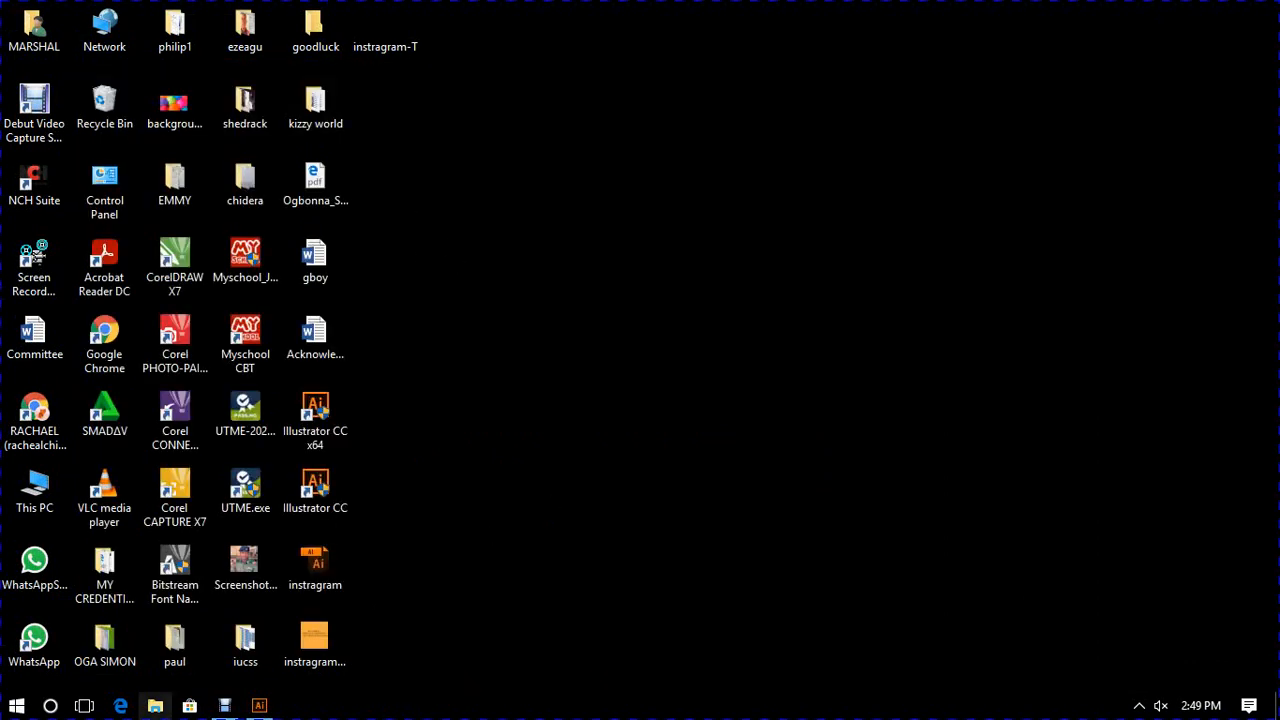
click(258, 707)
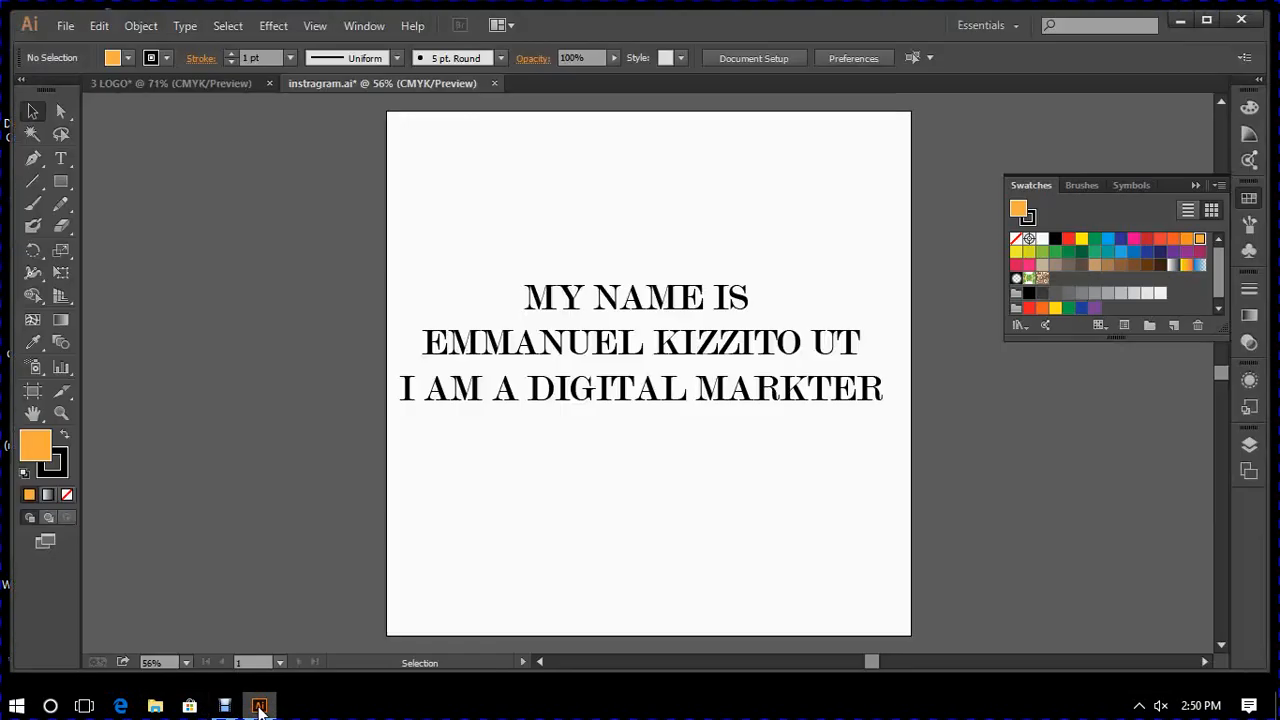
- Recolor the three-line introduction text with the red swatch and deselect it
click(641, 344)
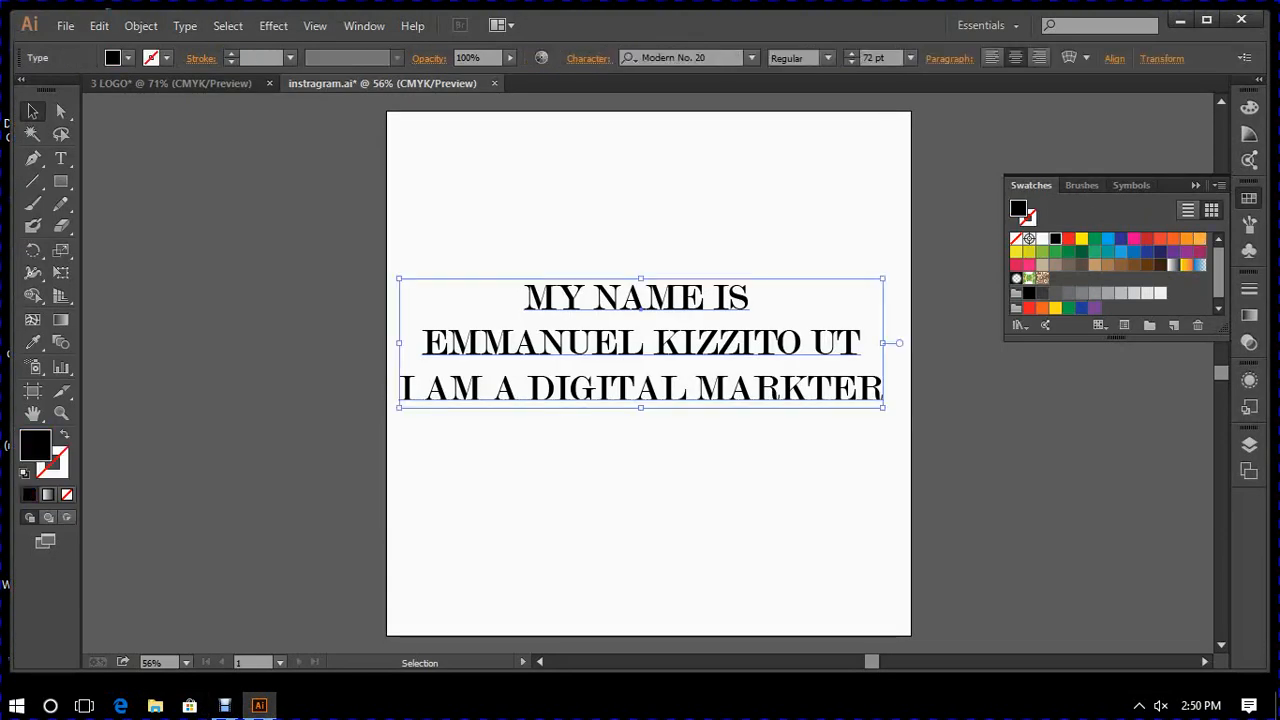
click(1068, 239)
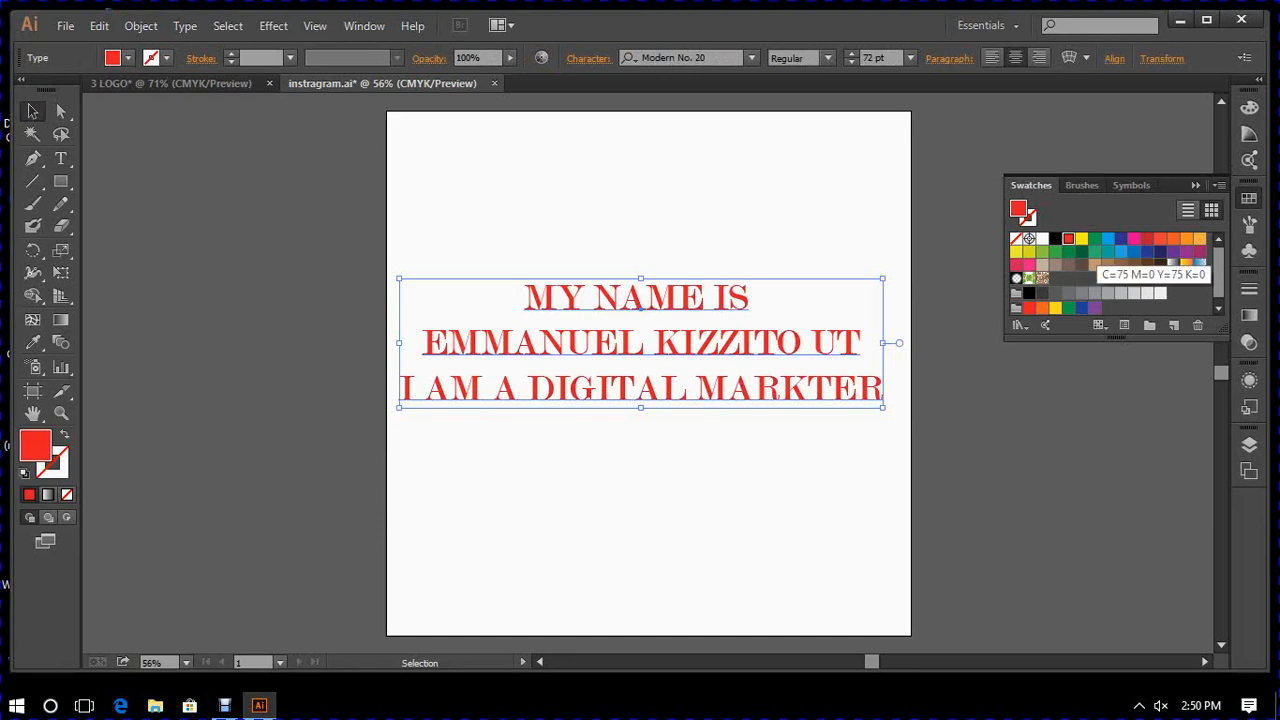
click(958, 408)
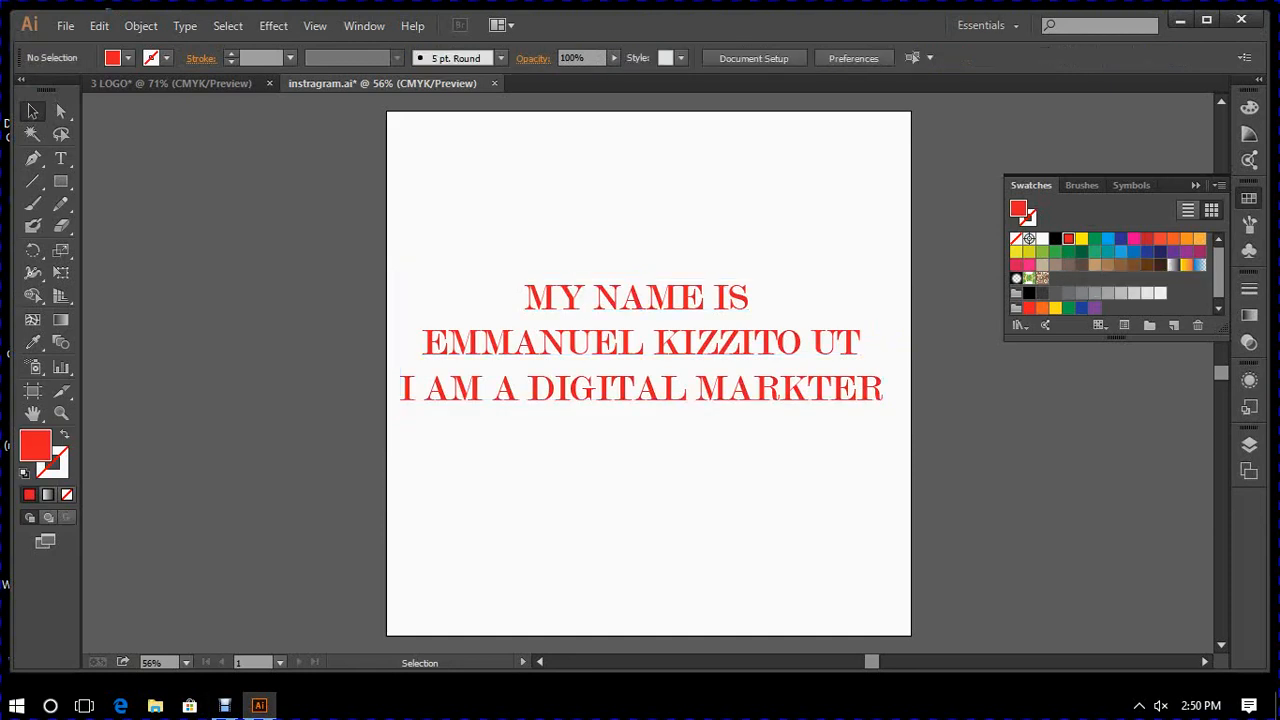
- Export the red text with Save for Web as a PNG-8 file named "instragramJ" on the Desktop
click(66, 26)
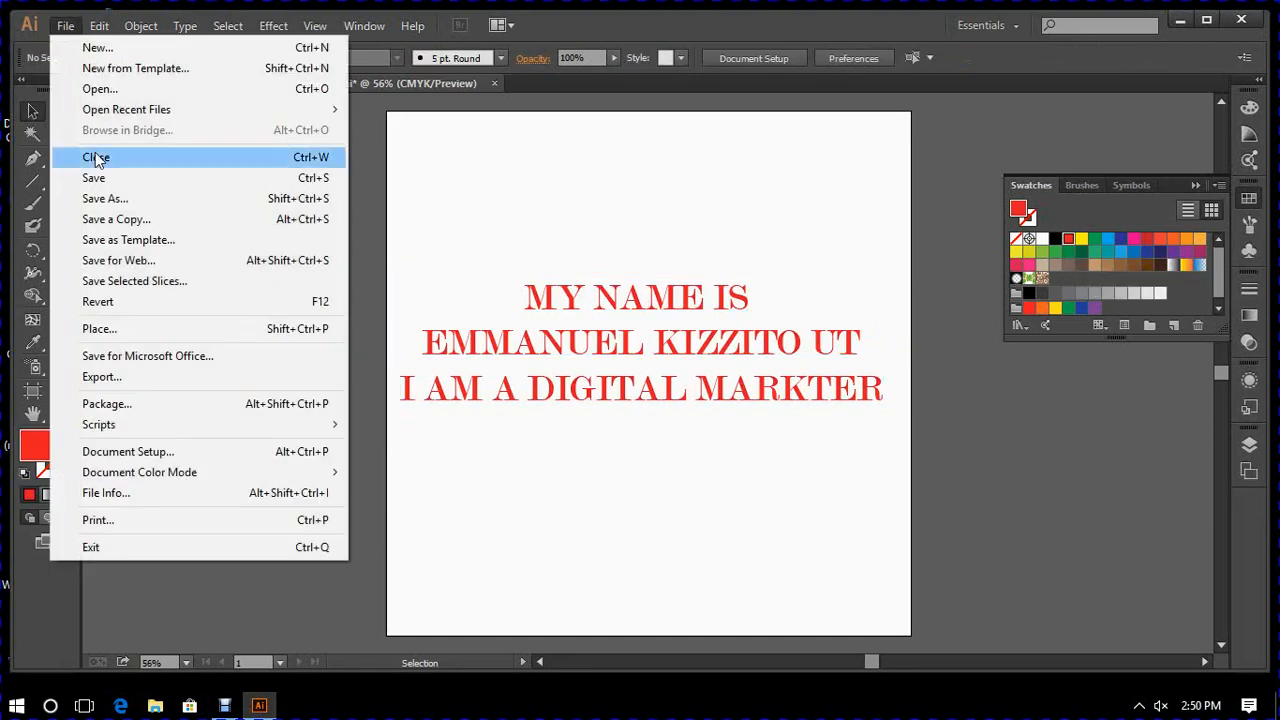
click(121, 262)
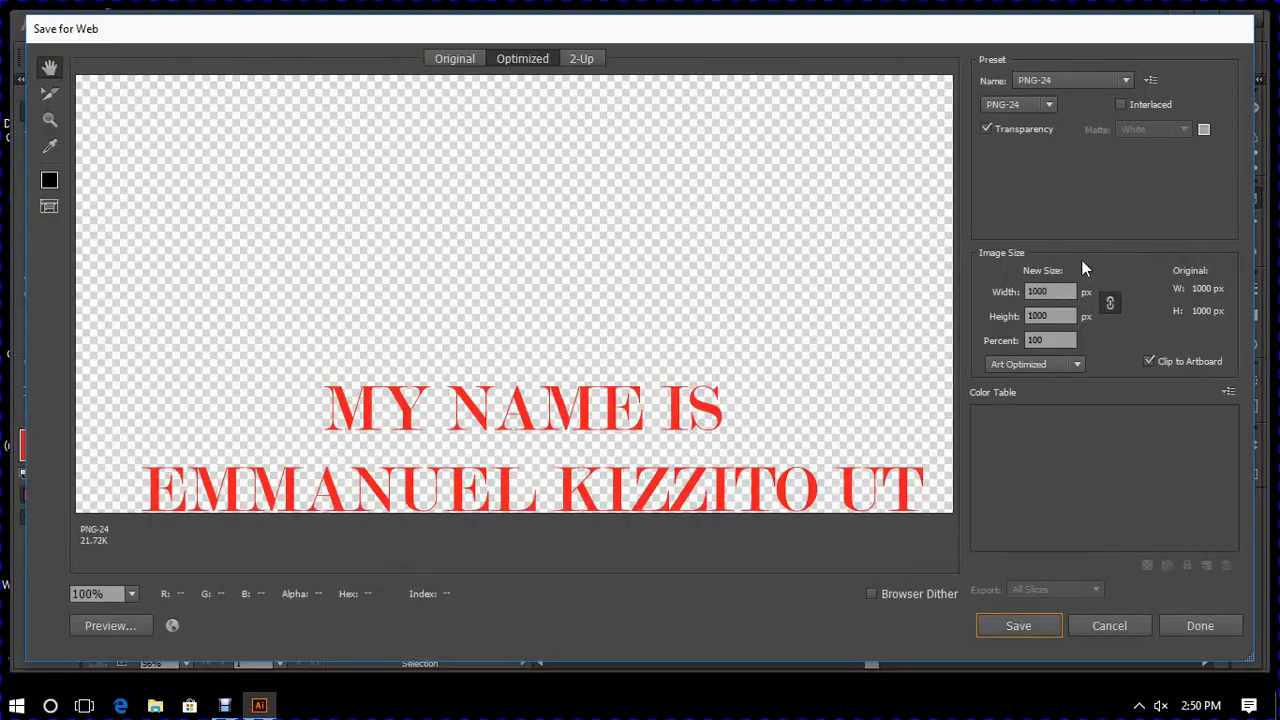
click(1047, 103)
click(1021, 166)
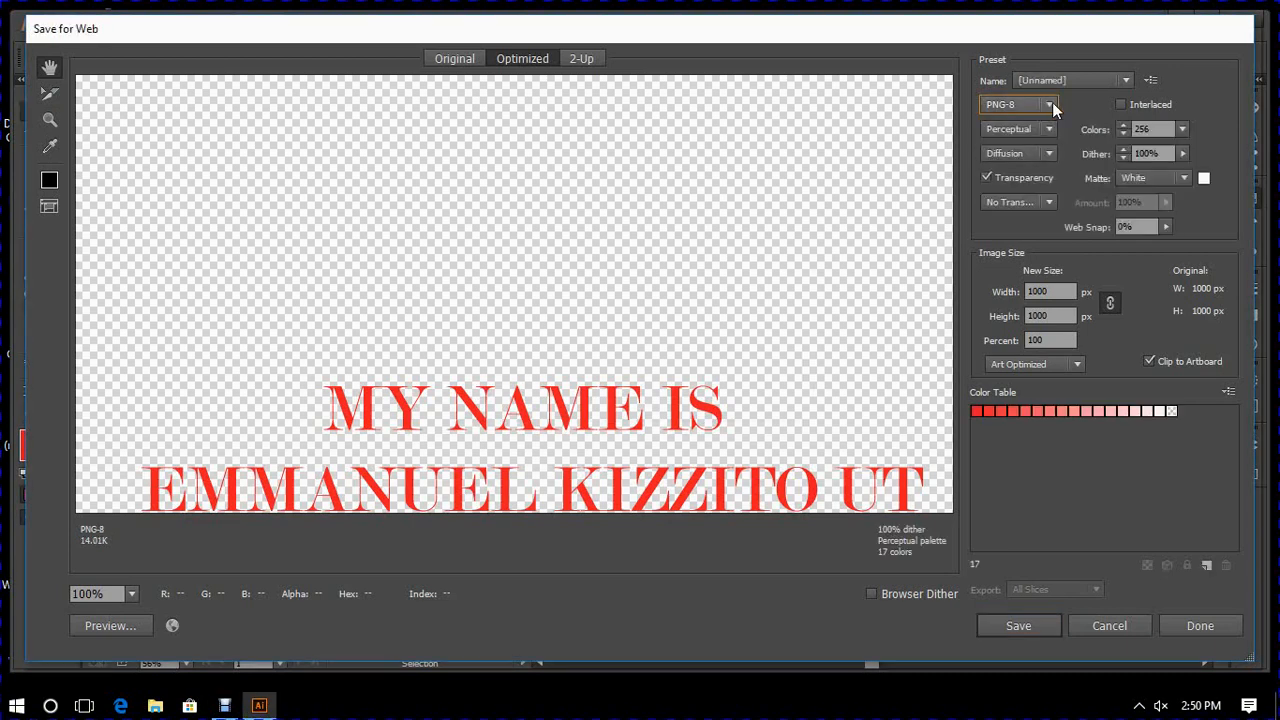
click(1011, 627)
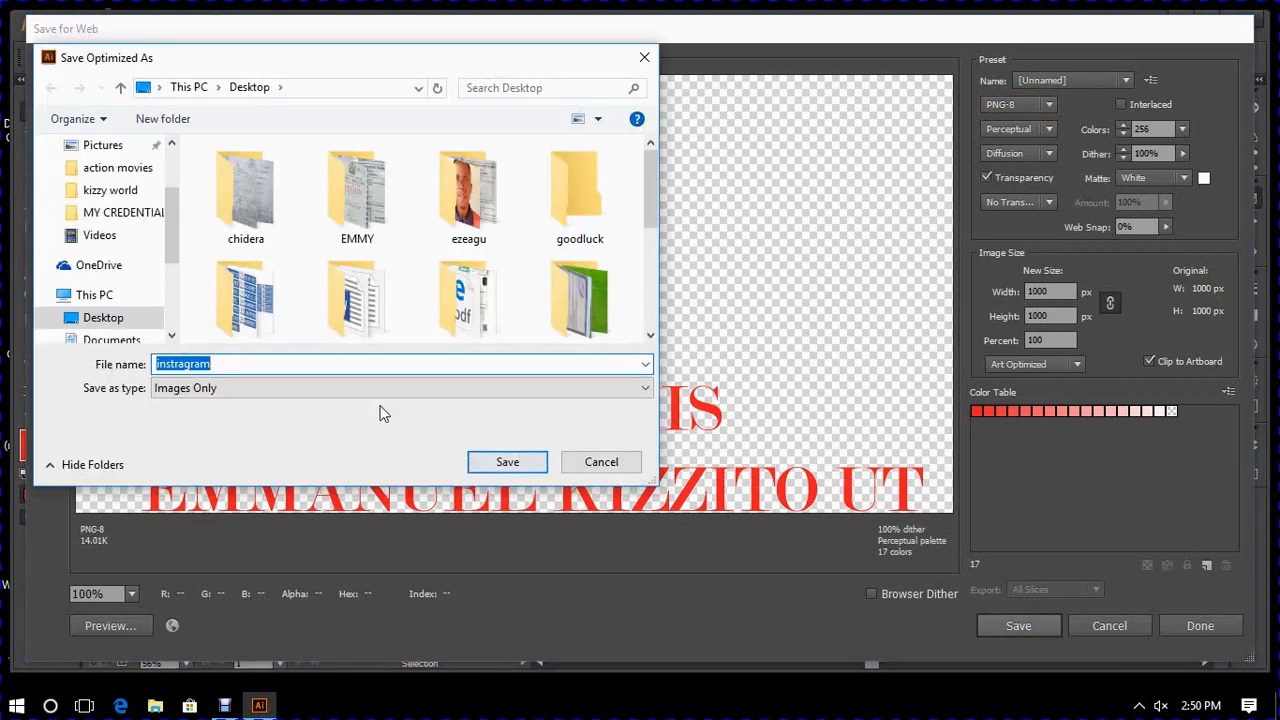
click(362, 366)
text(J)
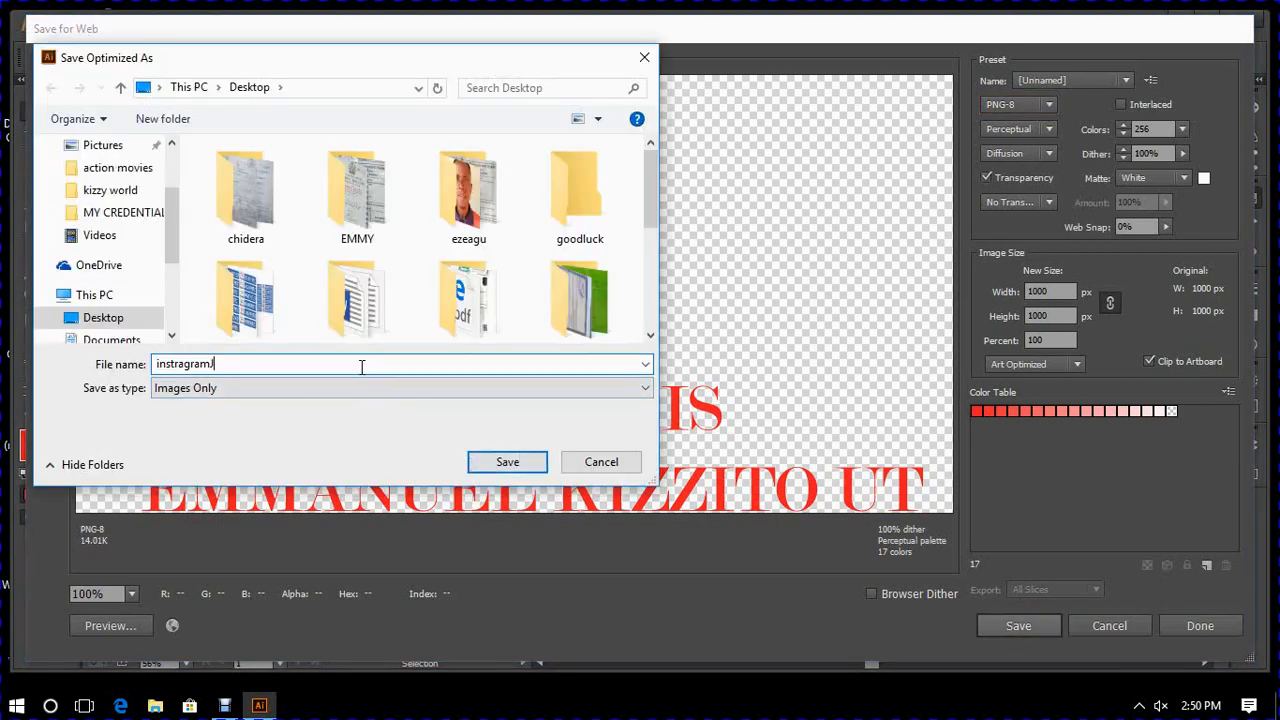
click(508, 467)
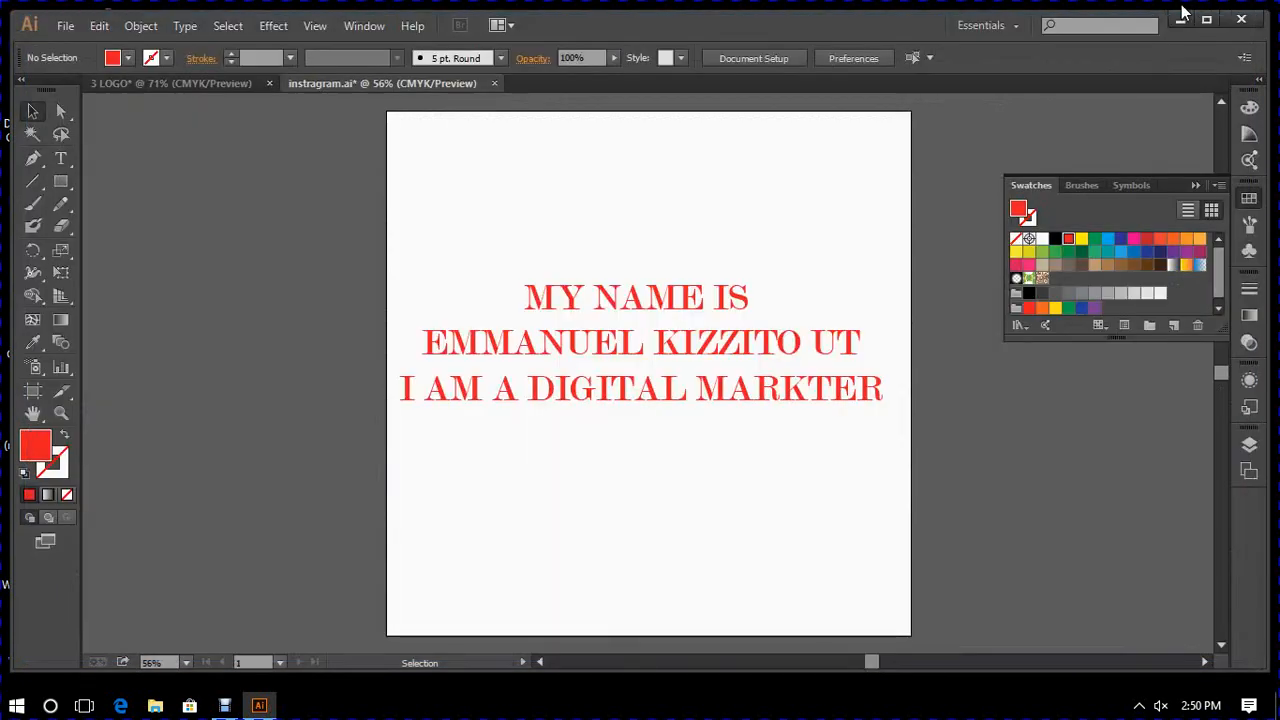
- View the exported instragramJ image from the desktop in the photo viewer, and close it
click(1180, 19)
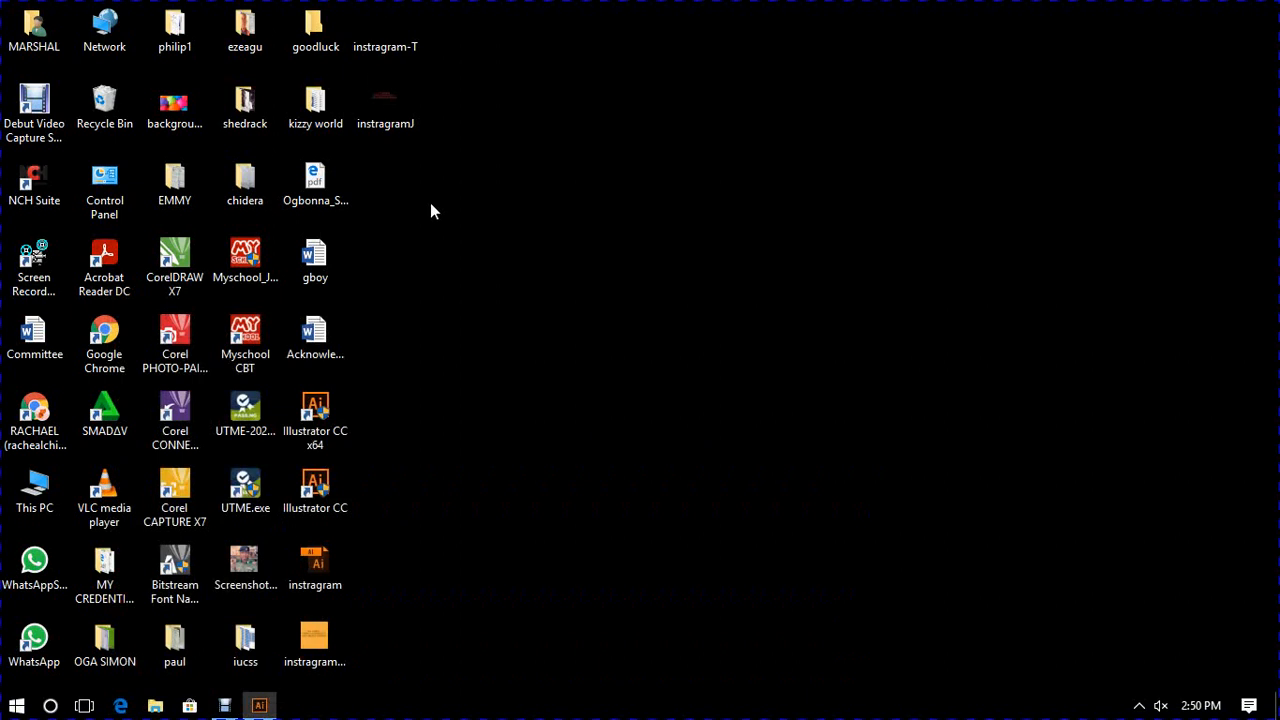
double_click(383, 88)
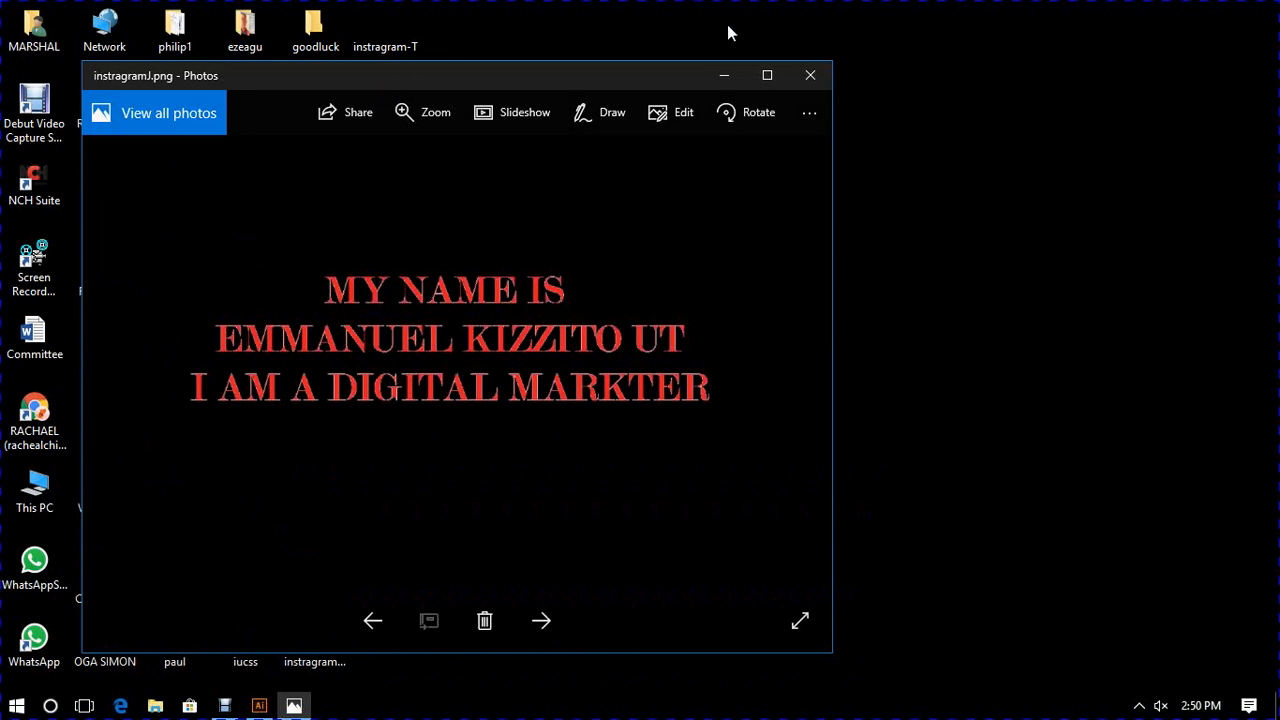
click(806, 80)
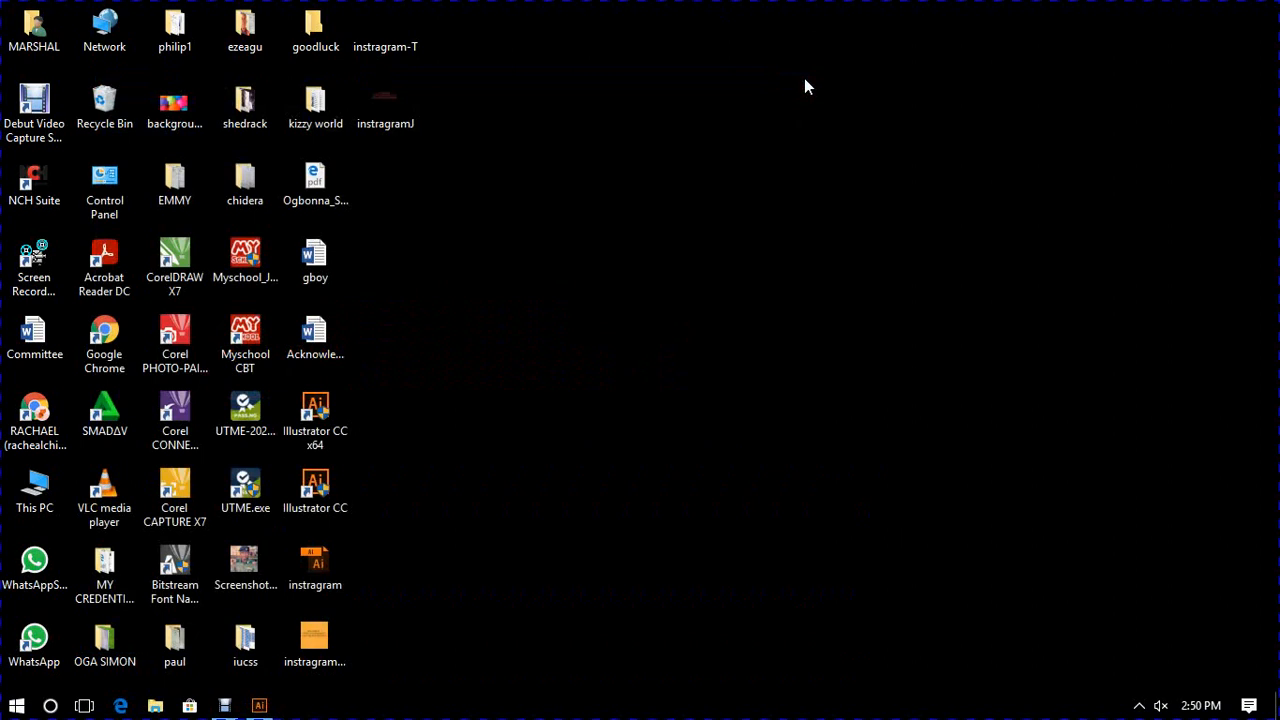